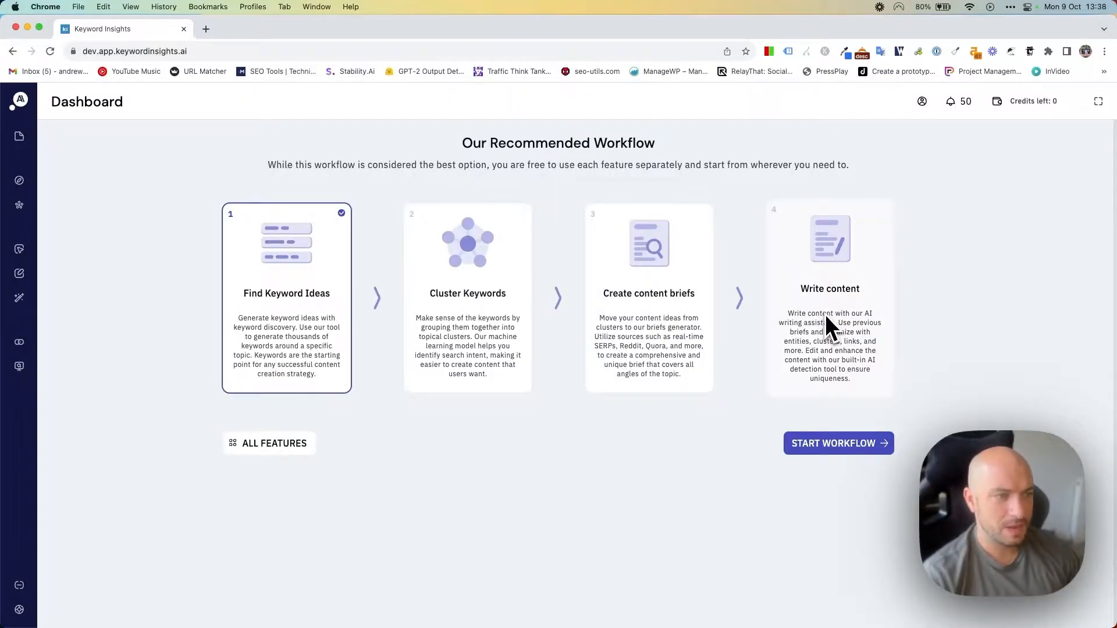
Step: Open the Writer Assistant
{"action": "mouse_move", "coordinate": [50, 174]}
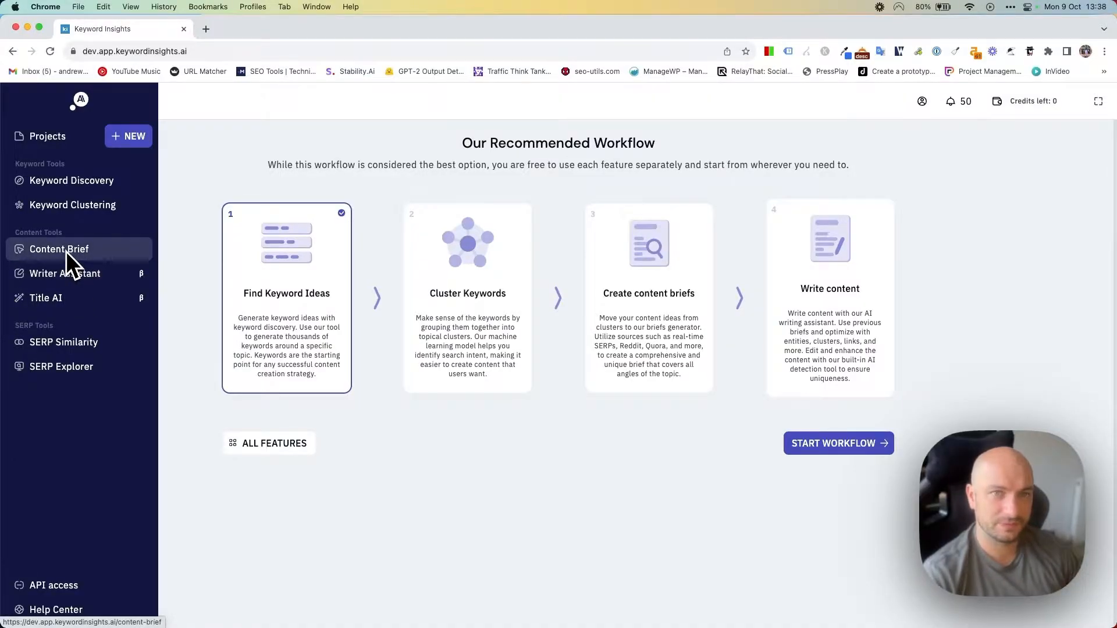
{"action": "left_click", "coordinate": [59, 280]}
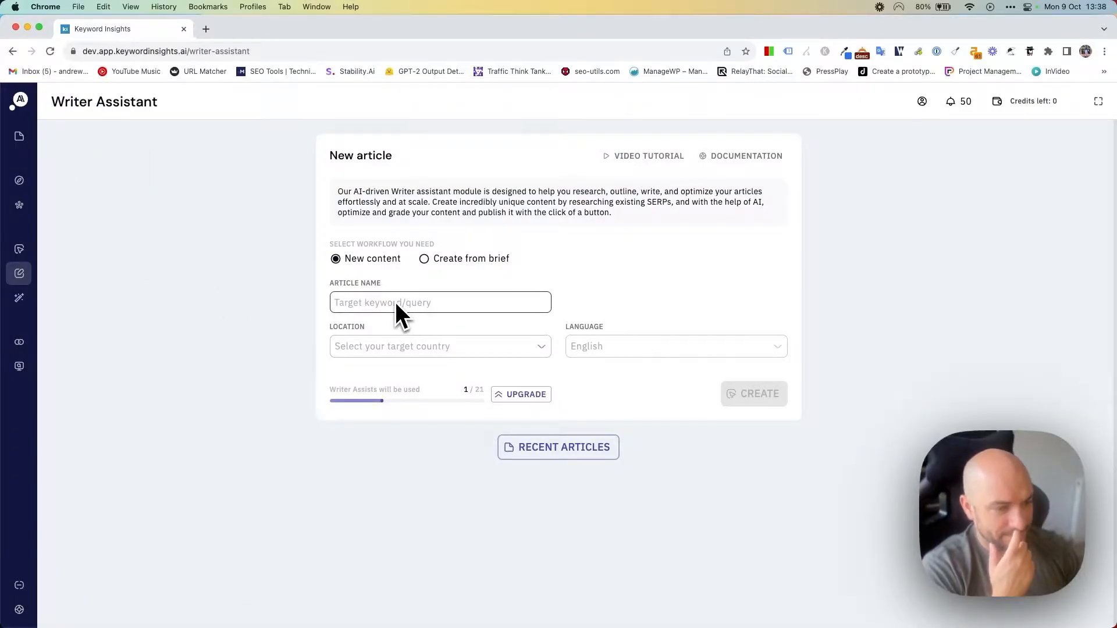
Step: View the existing briefs in the Create from brief workflow, and return to the New content workflow
{"action": "mouse_move", "coordinate": [41, 253]}
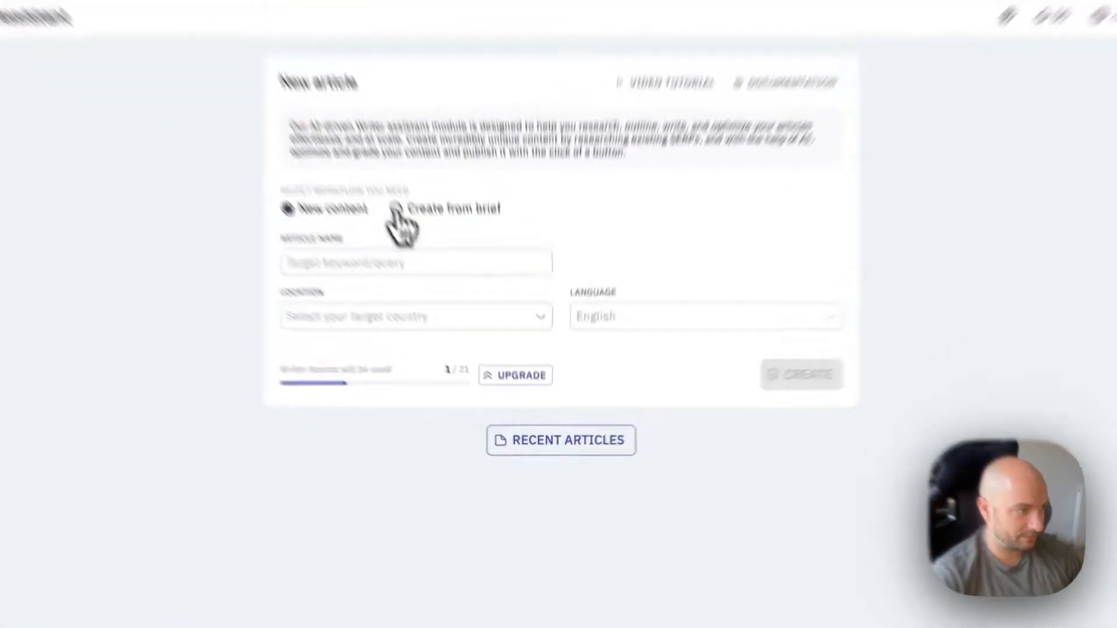
{"action": "left_click", "coordinate": [424, 259]}
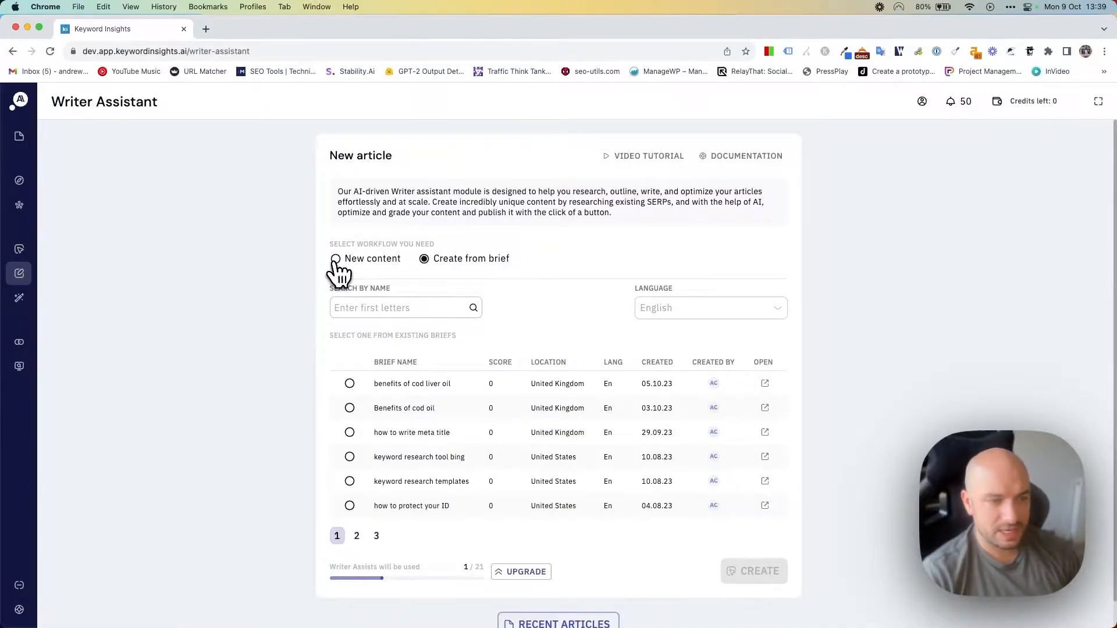
{"action": "left_click", "coordinate": [336, 260]}
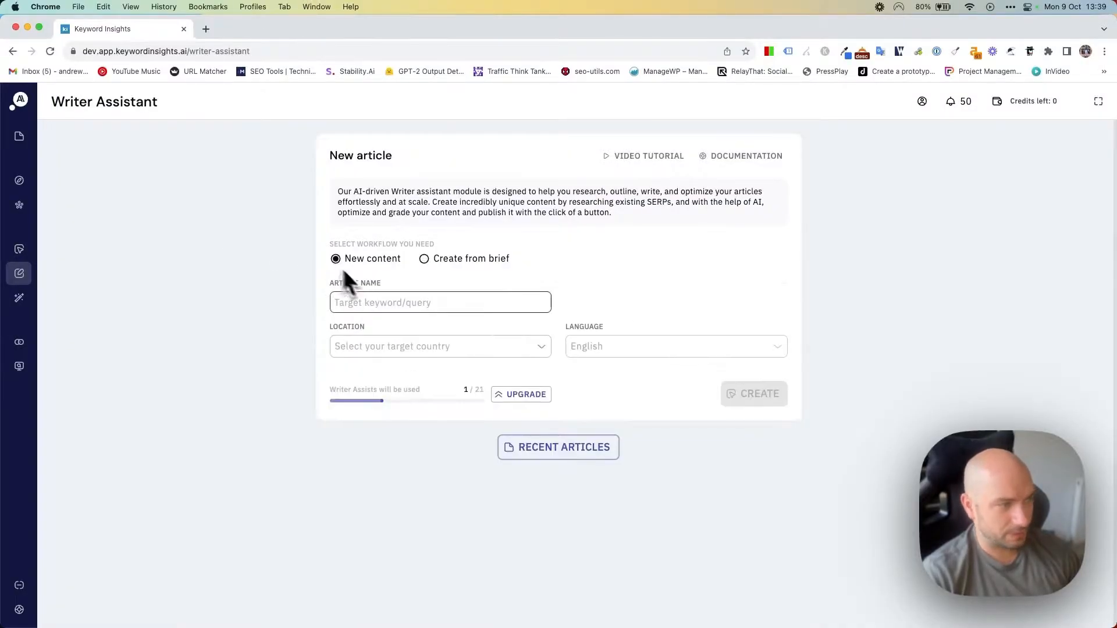
Step: Create a new article named "Benefits of cod liver oil" with United Kingdom as its location
{"action": "left_click", "coordinate": [406, 304]}
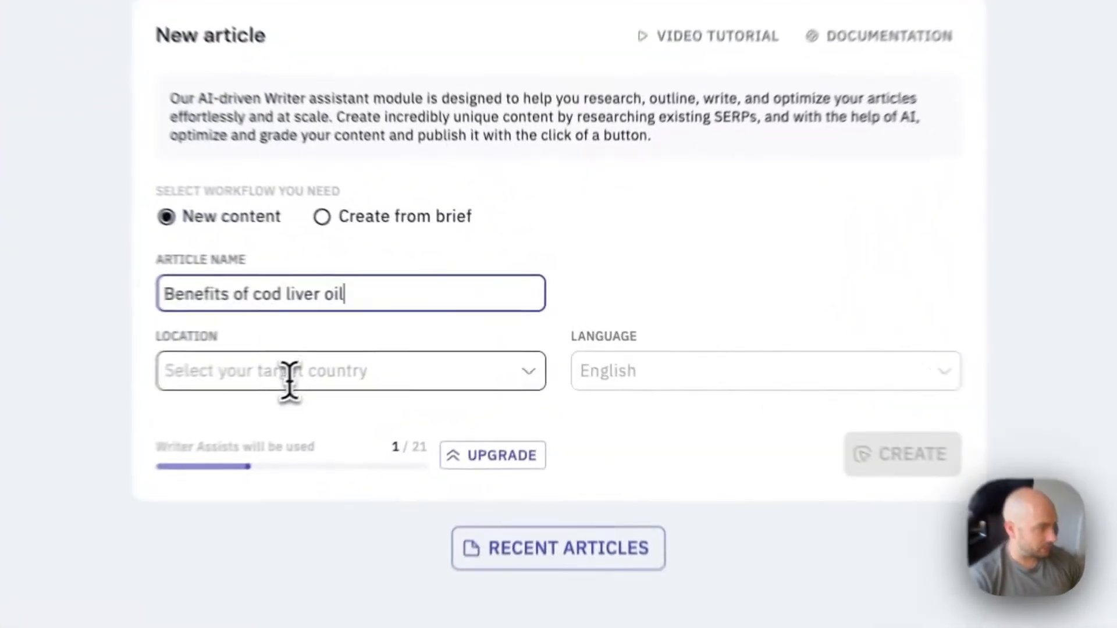
{"action": "left_click", "coordinate": [405, 350]}
{"action": "type", "text": "uni"}
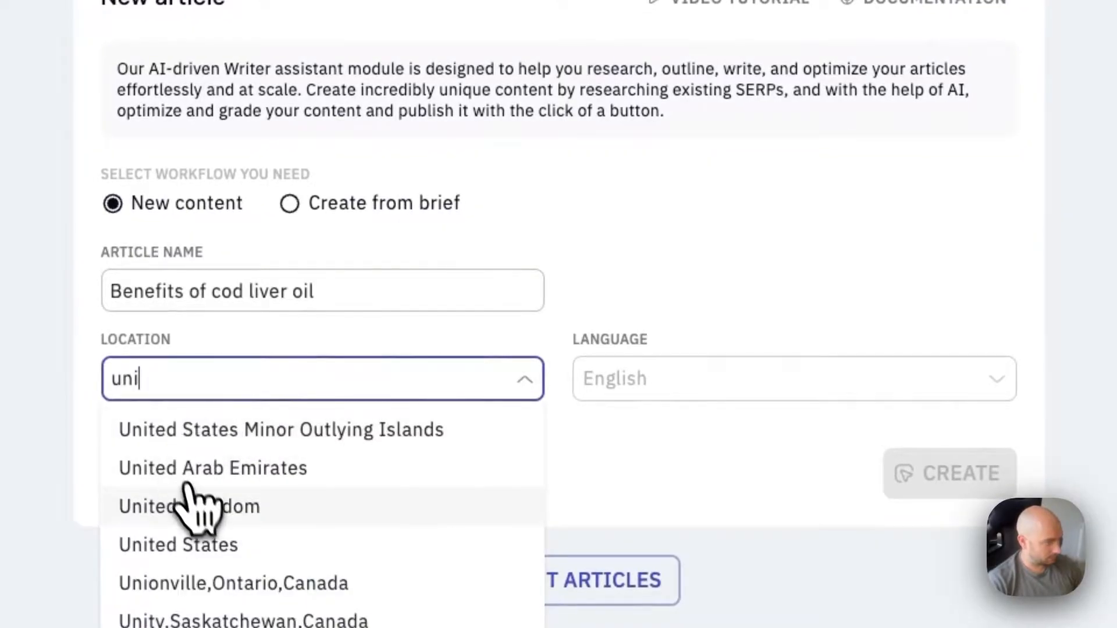
{"action": "left_click", "coordinate": [192, 506]}
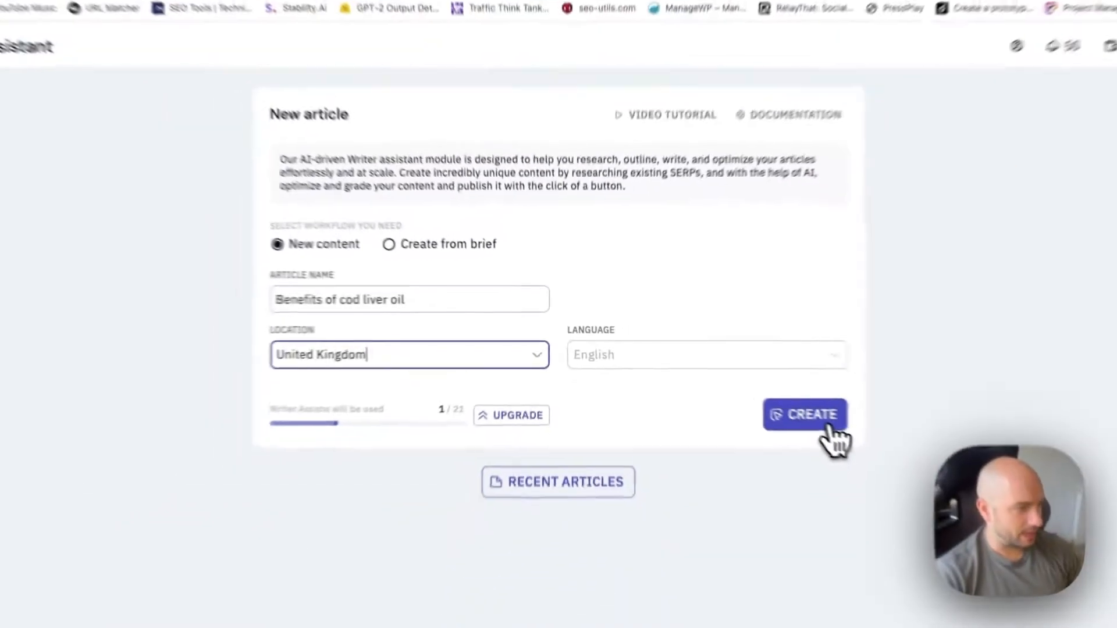
{"action": "left_click", "coordinate": [977, 483]}
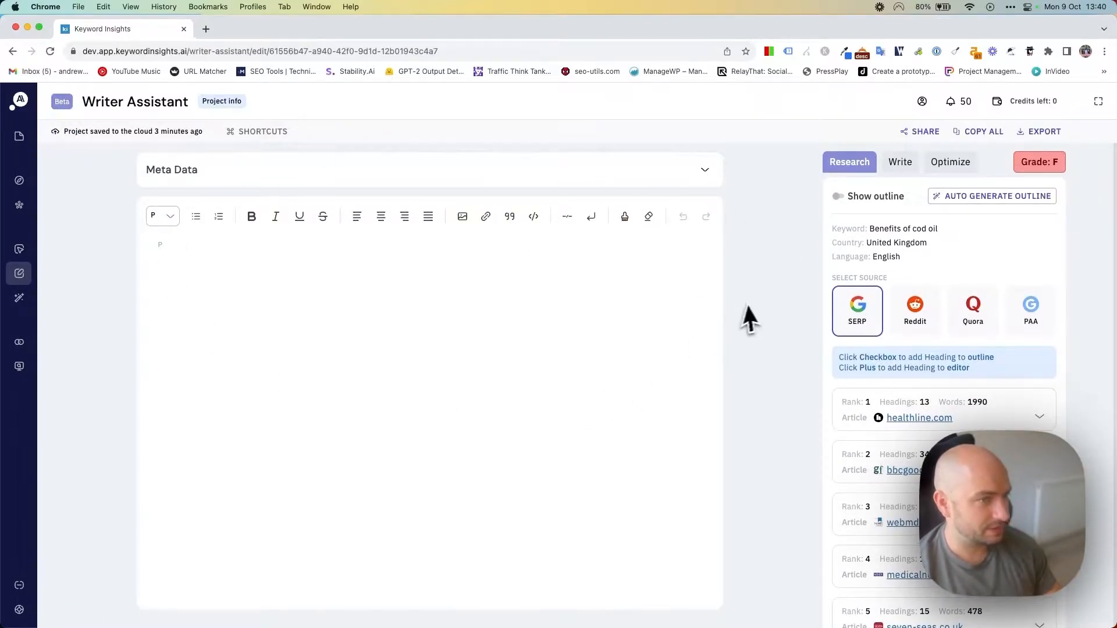
Step: Check the target keyword, country and language given in the article's research details
{"action": "scroll", "coordinate": [742, 305], "scroll_direction": "up", "scroll_amount": 2}
{"action": "scroll", "coordinate": [967, 236], "scroll_direction": "down", "scroll_amount": 2}
{"action": "left_click_drag", "start_coordinate": [940, 228], "coordinate": [870, 227]}
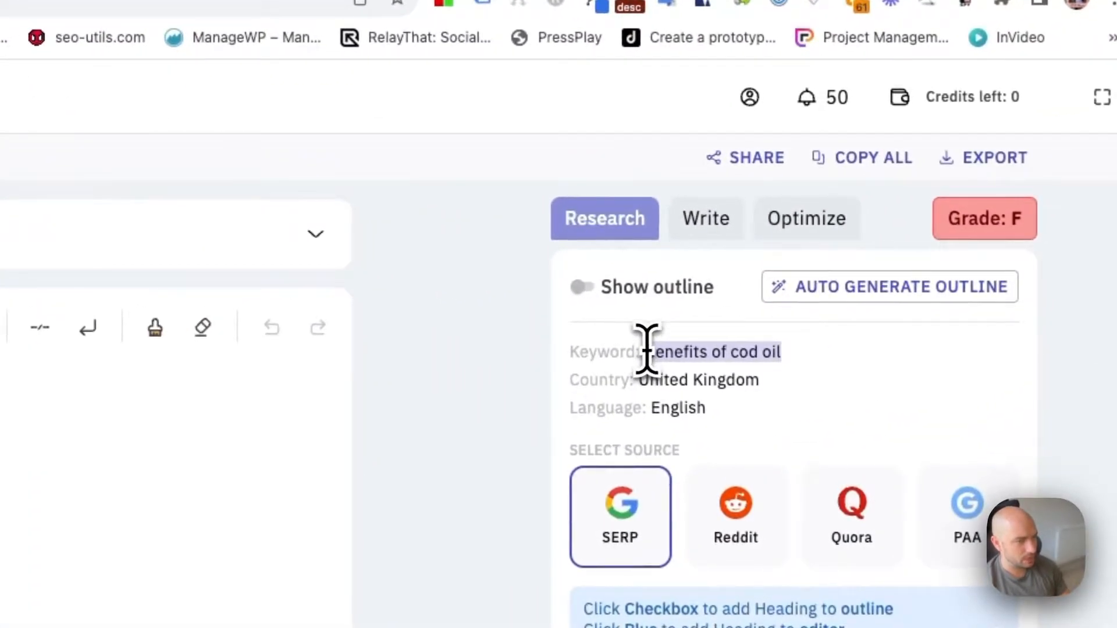
{"action": "left_click_drag", "start_coordinate": [760, 382], "coordinate": [661, 411]}
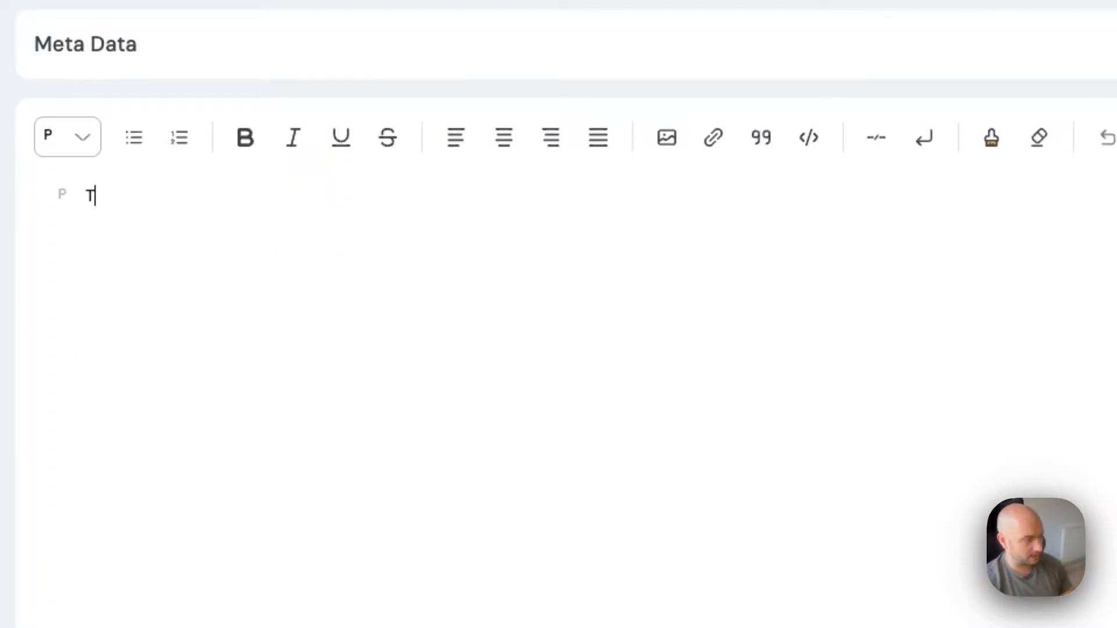
Step: Make the word "Type" bold in the article body and insert an image block above it
{"action": "left_click_drag", "start_coordinate": [134, 197], "coordinate": [82, 194]}
{"action": "left_click", "coordinate": [245, 139]}
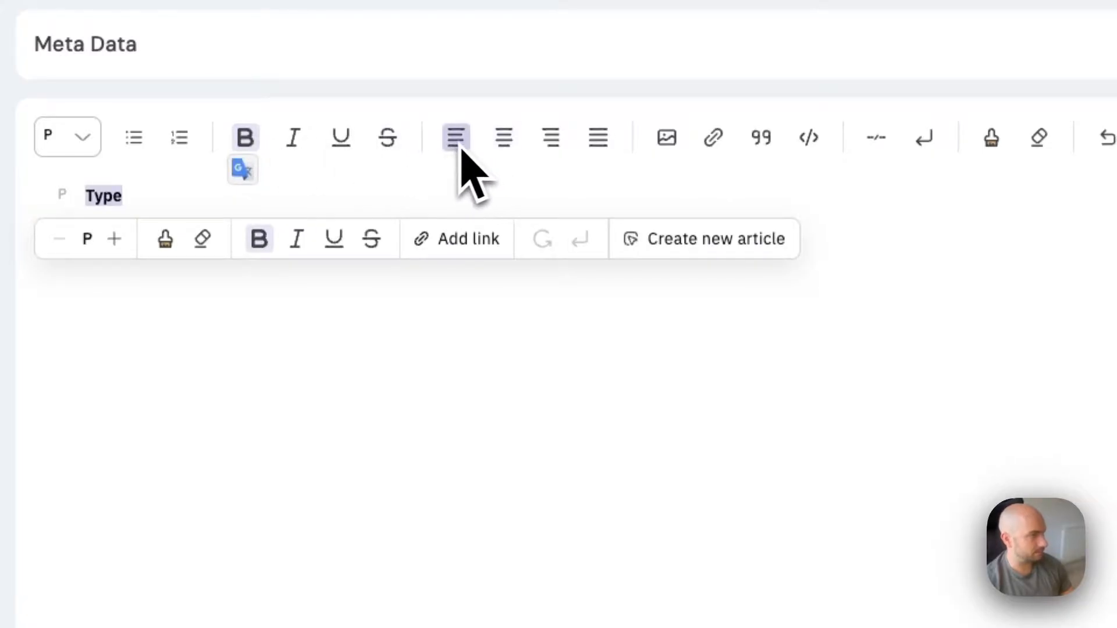
{"action": "left_click", "coordinate": [667, 137]}
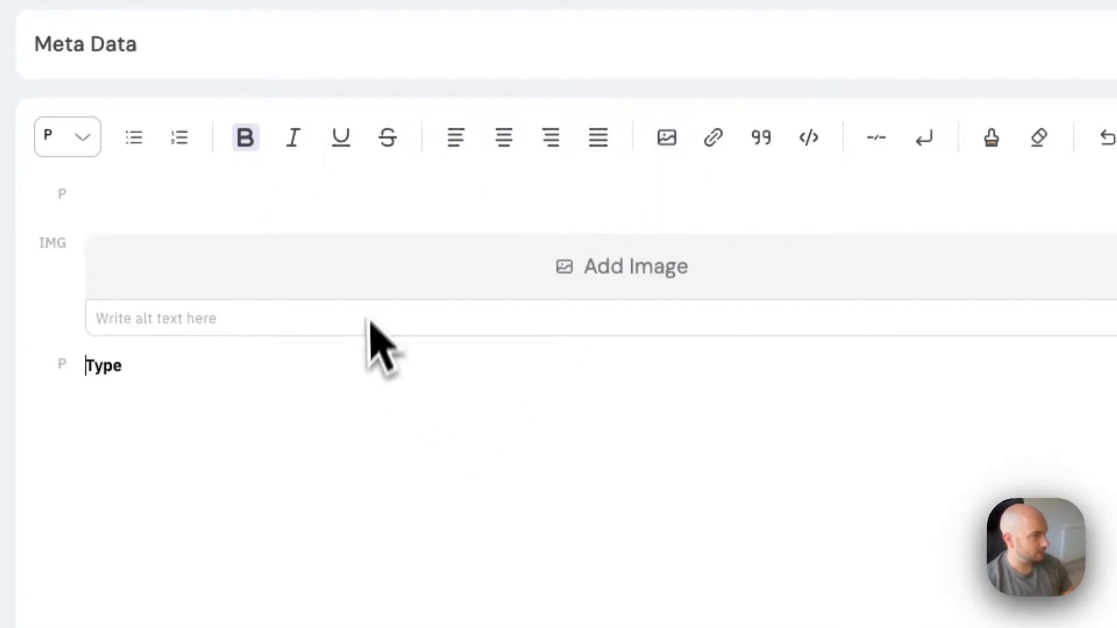
{"action": "left_click", "coordinate": [556, 272]}
{"action": "left_click", "coordinate": [465, 378]}
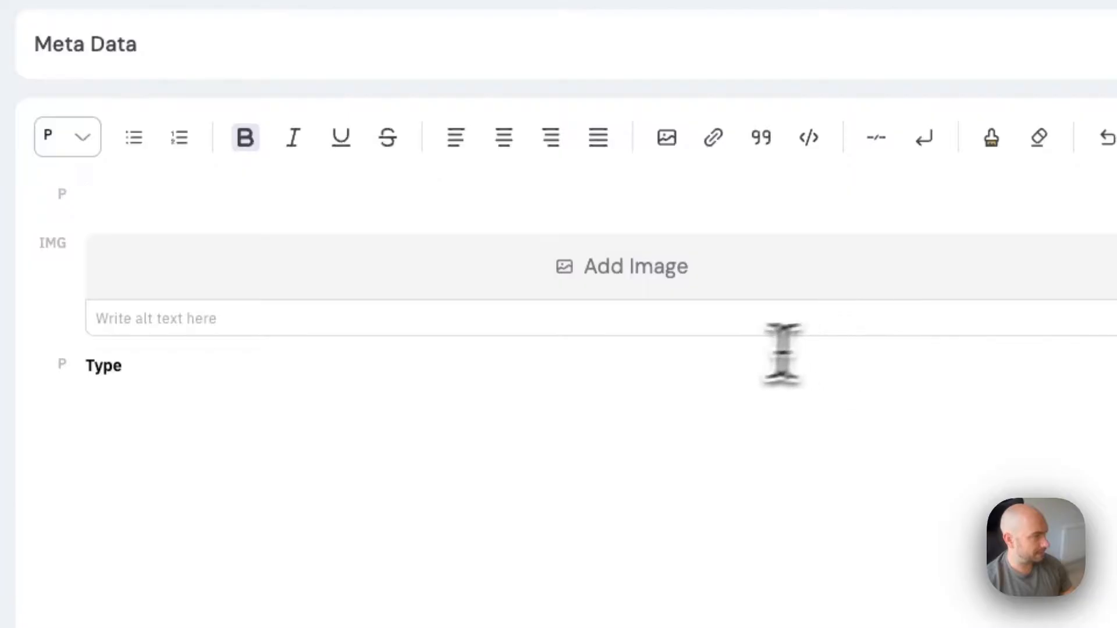
Step: Delete the word "Type" and the empty image block from the article body
{"action": "left_click", "coordinate": [675, 375]}
{"action": "key", "text": "shift+Home"}
{"action": "key", "text": "BackSpace"}
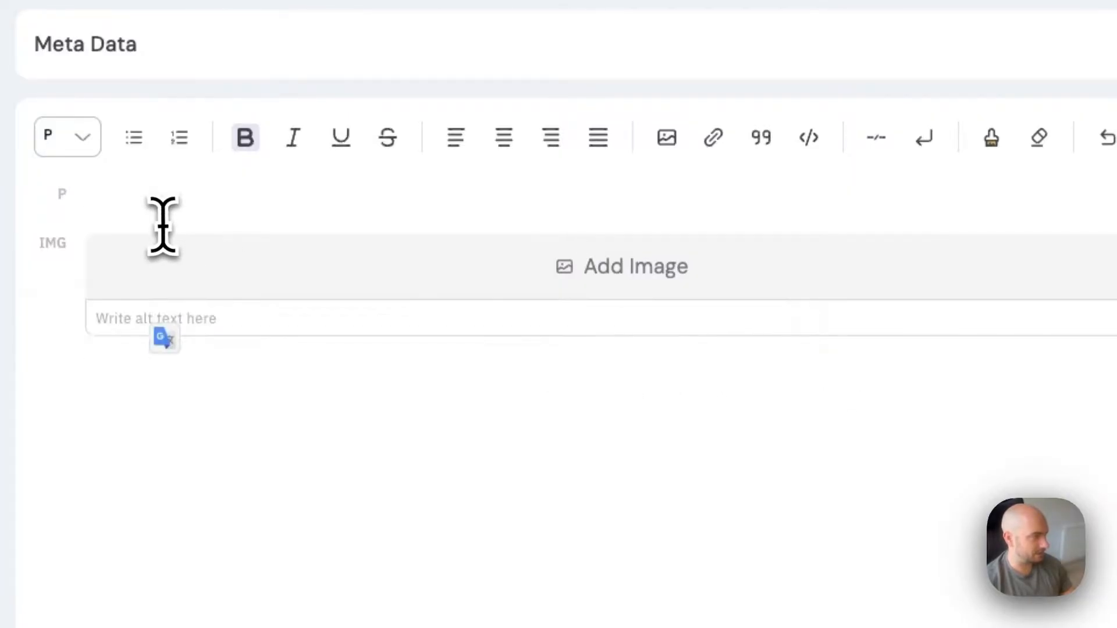
{"action": "key", "text": "BackSpace"}
{"action": "key", "text": "BackSpace"}
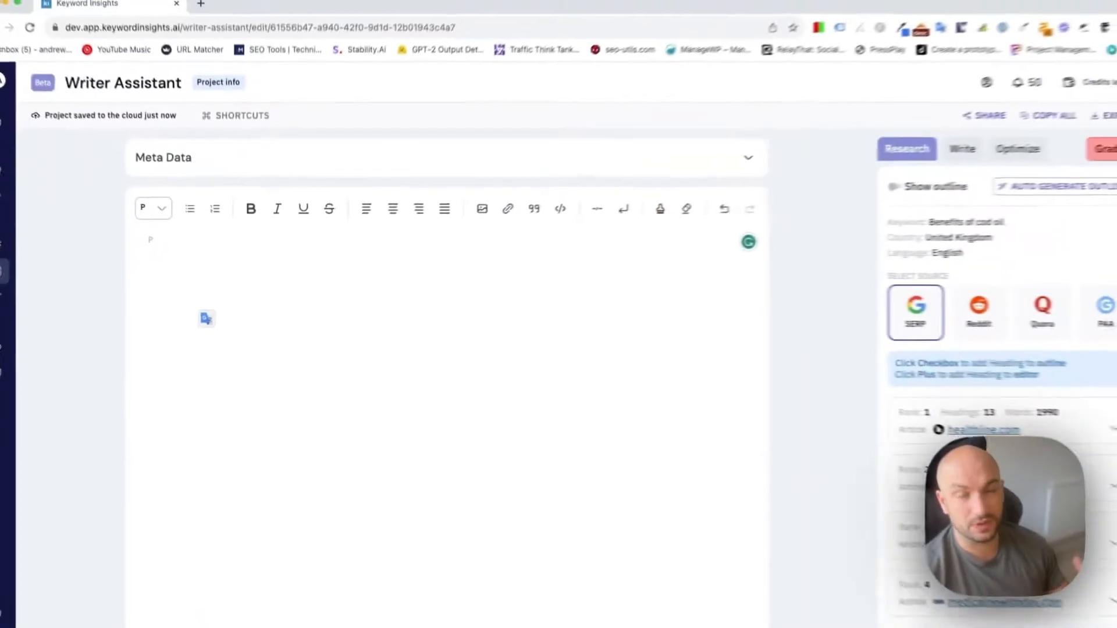
{"action": "left_click", "coordinate": [171, 220]}
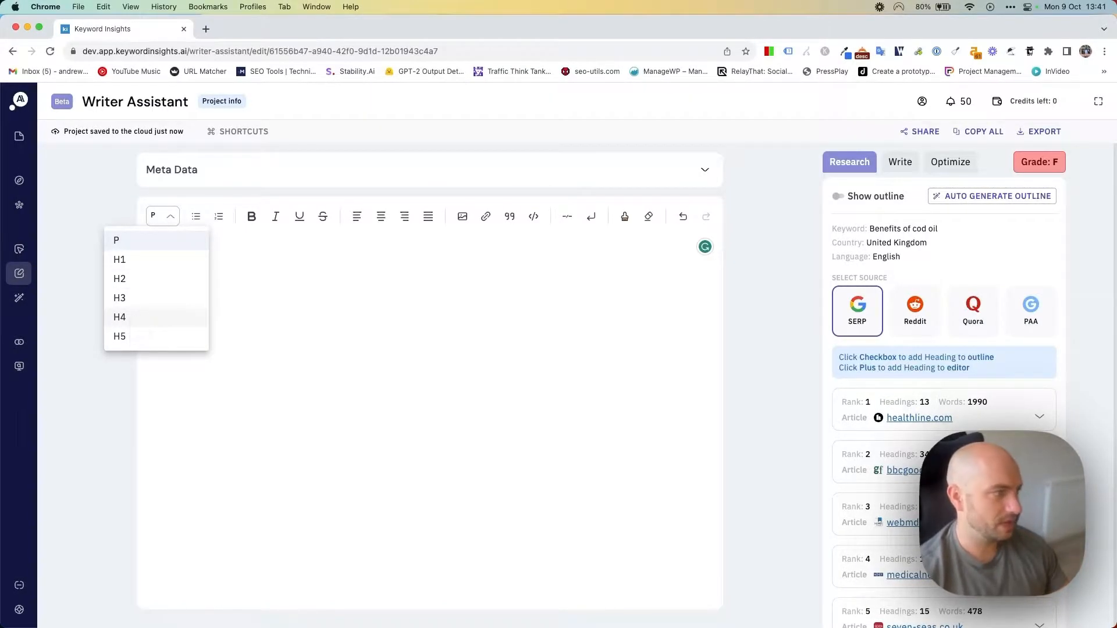
{"action": "left_click", "coordinate": [329, 299]}
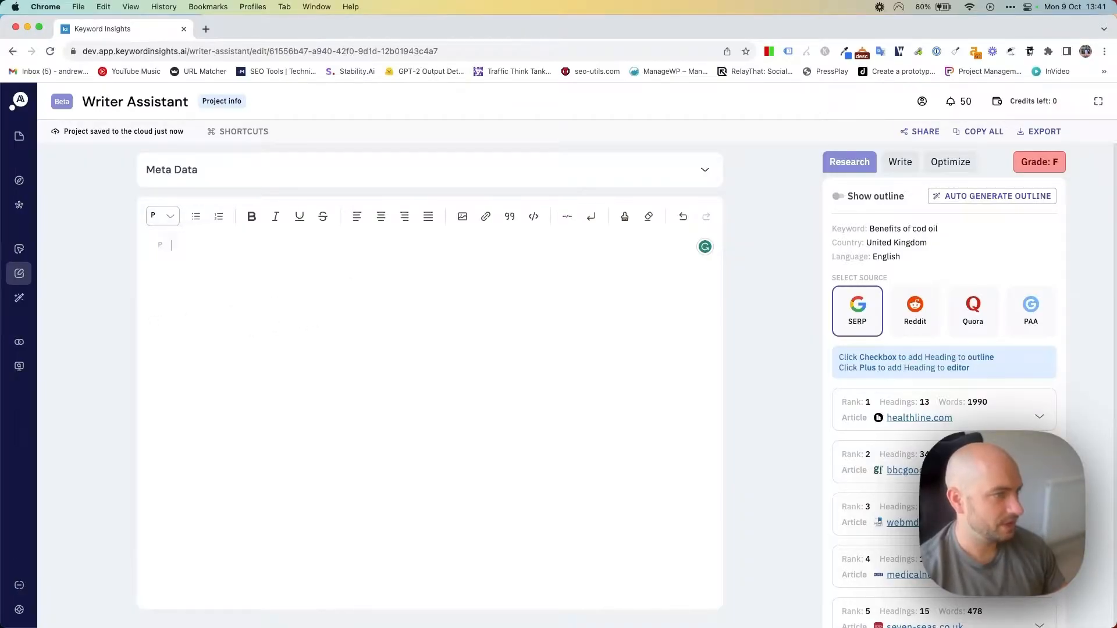
Step: Auto-generate the SEO title and the SEO description in the article's meta data
{"action": "left_click", "coordinate": [703, 172]}
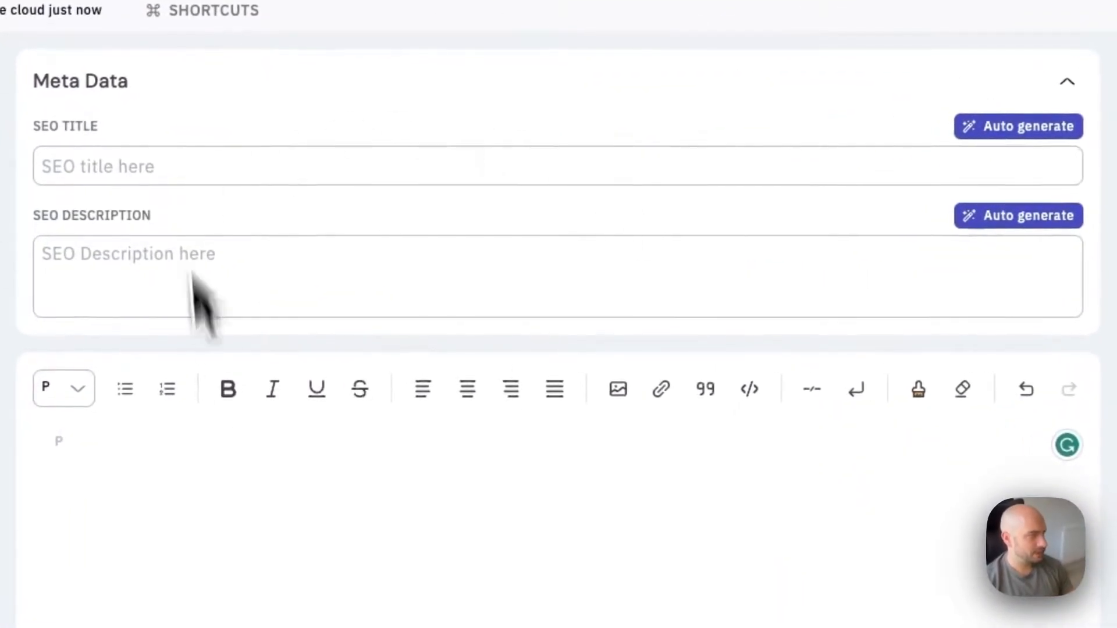
{"action": "left_click", "coordinate": [1023, 128]}
{"action": "left_click", "coordinate": [1044, 220]}
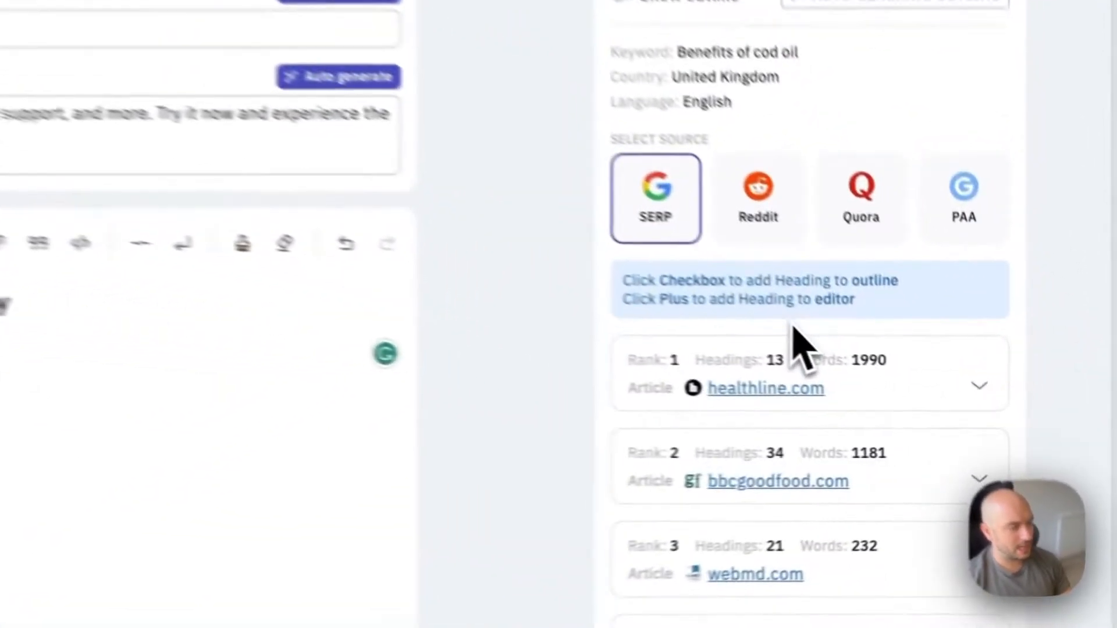
Step: Look through the ranked SERP articles and compare their heading and word counts
{"action": "scroll", "coordinate": [936, 396], "scroll_direction": "down", "scroll_amount": 3}
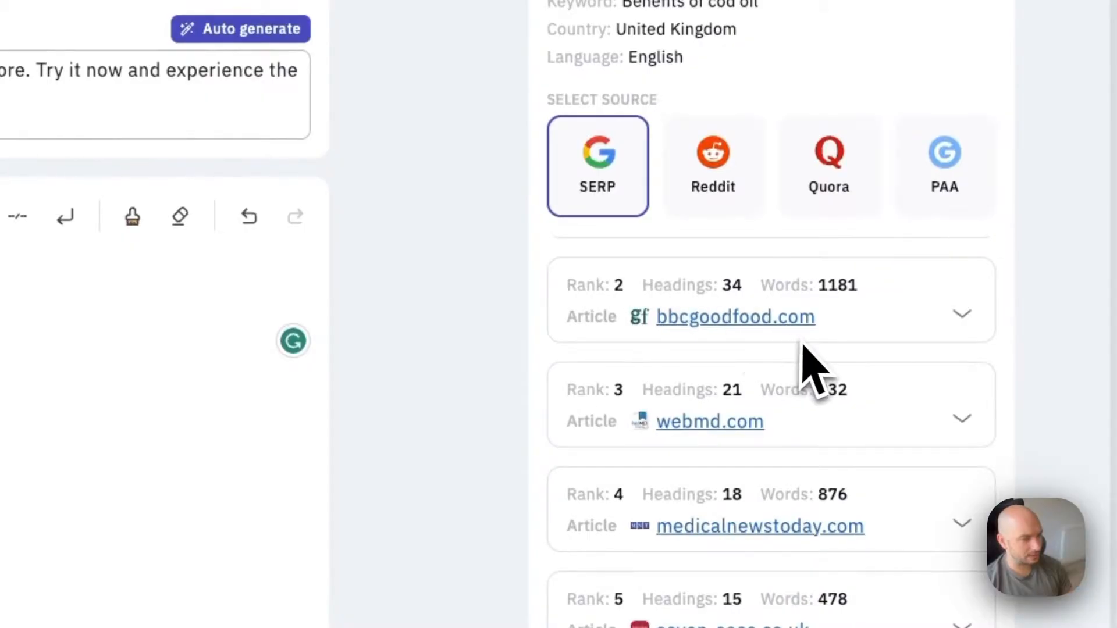
{"action": "scroll", "coordinate": [802, 349], "scroll_direction": "down", "scroll_amount": 3}
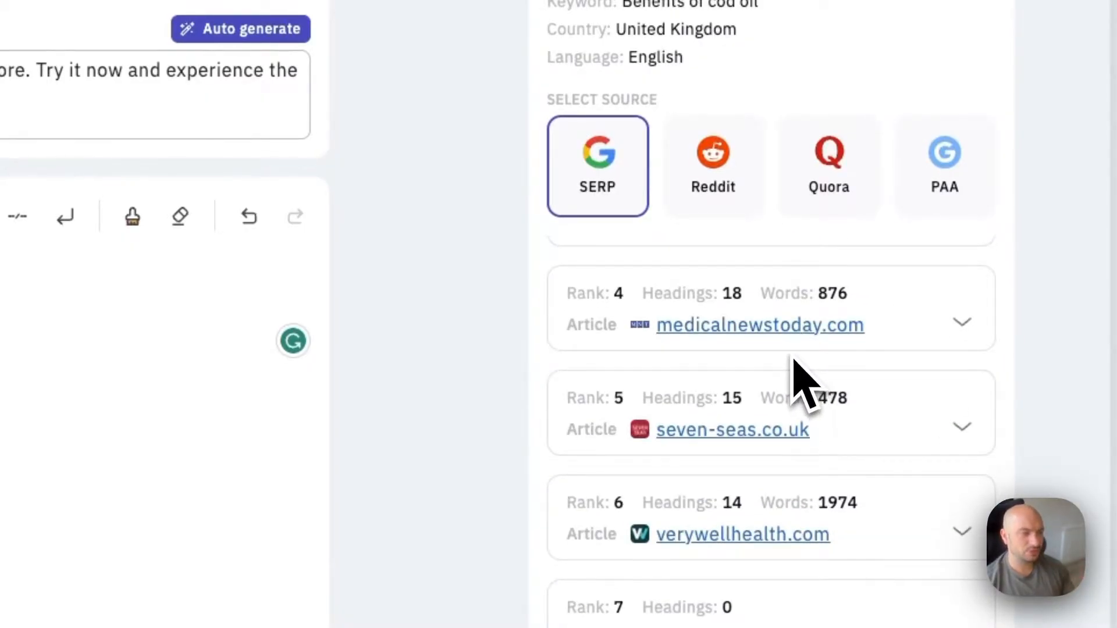
{"action": "scroll", "coordinate": [795, 360], "scroll_direction": "up", "scroll_amount": 5}
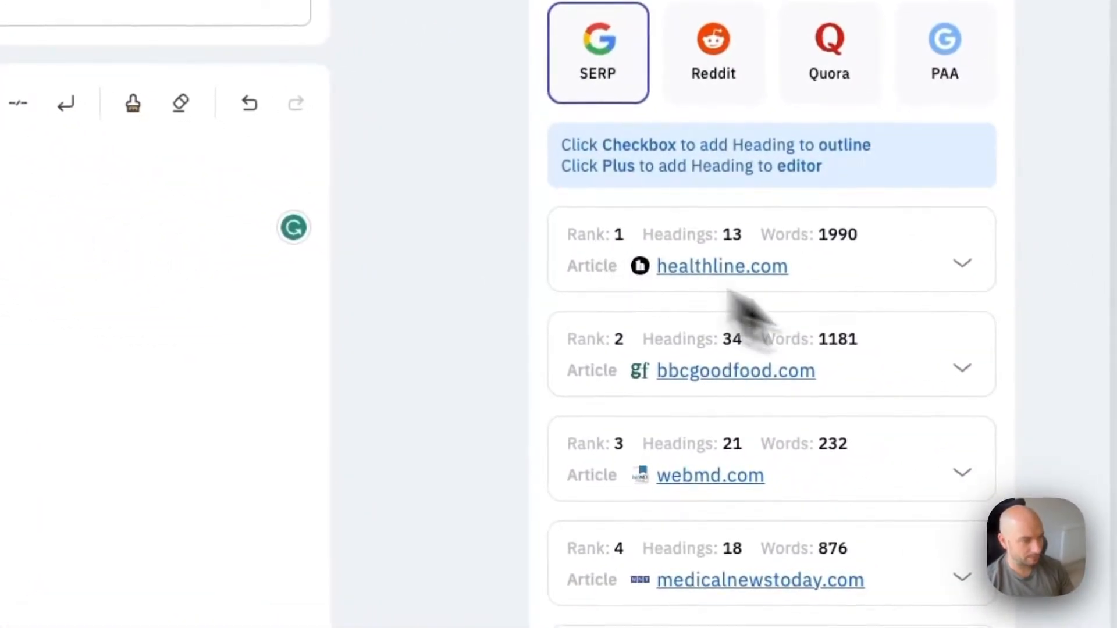
{"action": "scroll", "coordinate": [652, 355], "scroll_direction": "down", "scroll_amount": 4}
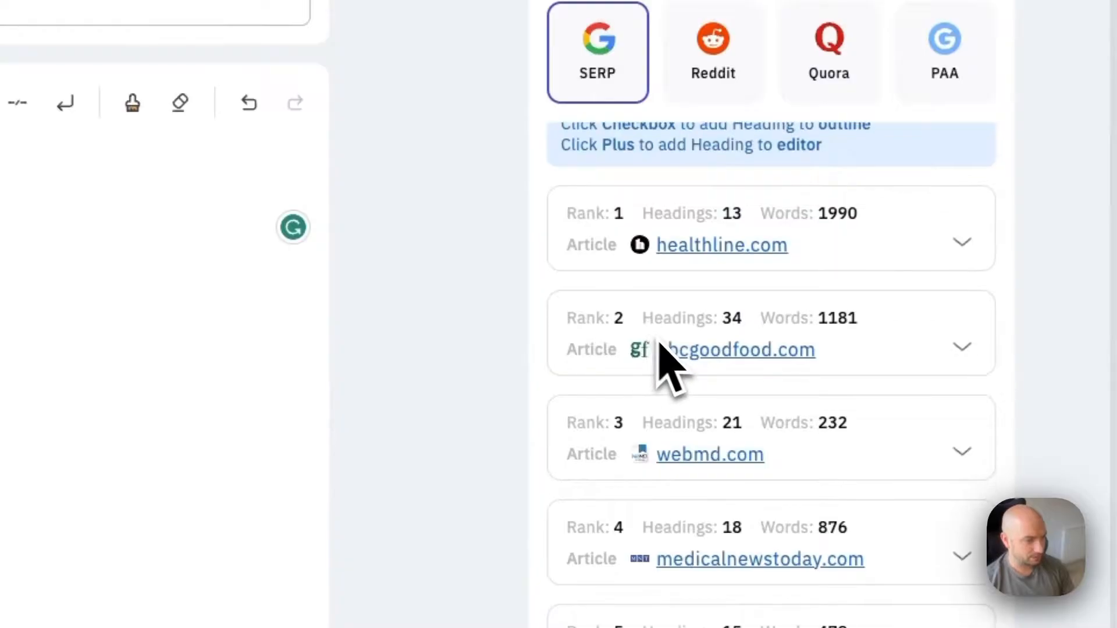
{"action": "scroll", "coordinate": [721, 291], "scroll_direction": "up", "scroll_amount": 4}
{"action": "scroll", "coordinate": [756, 361], "scroll_direction": "down", "scroll_amount": 2}
{"action": "scroll", "coordinate": [647, 395], "scroll_direction": "up", "scroll_amount": 2}
Step: Expand the healthline.com SERP result and review its title, description and headings
{"action": "left_click", "coordinate": [960, 266]}
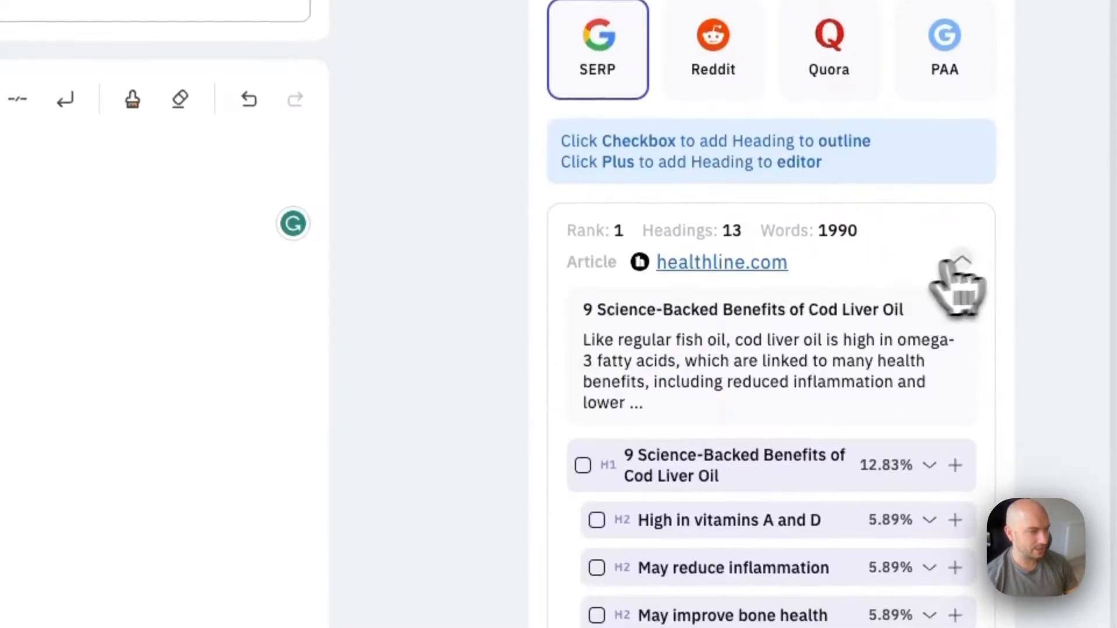
{"action": "scroll", "coordinate": [829, 298], "scroll_direction": "down", "scroll_amount": 4}
{"action": "scroll", "coordinate": [702, 428], "scroll_direction": "down", "scroll_amount": 6}
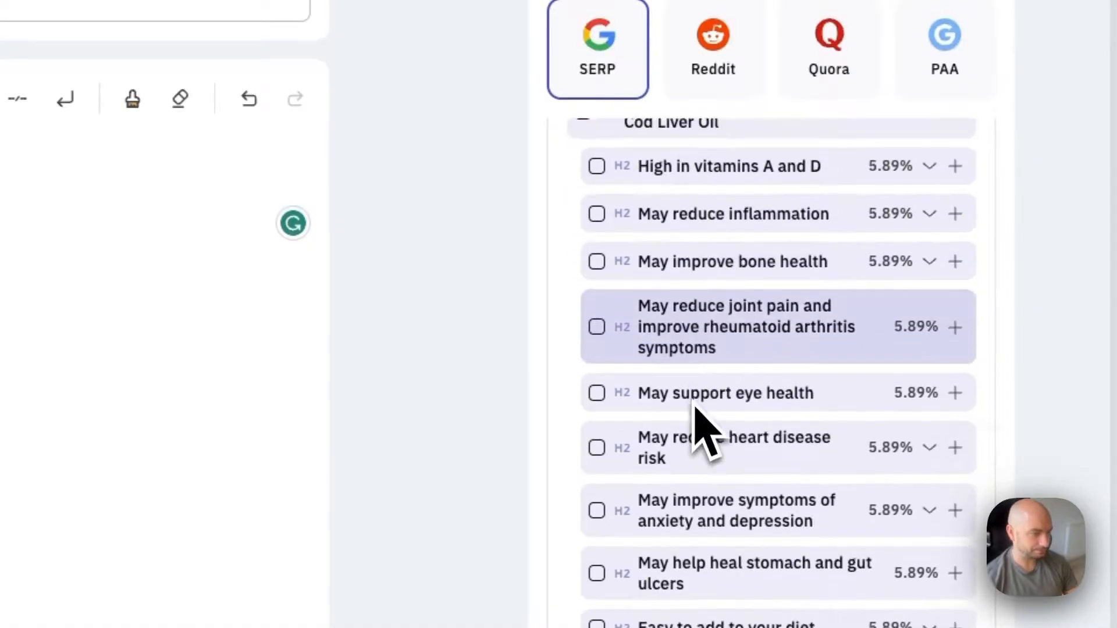
{"action": "scroll", "coordinate": [698, 398], "scroll_direction": "up", "scroll_amount": 6}
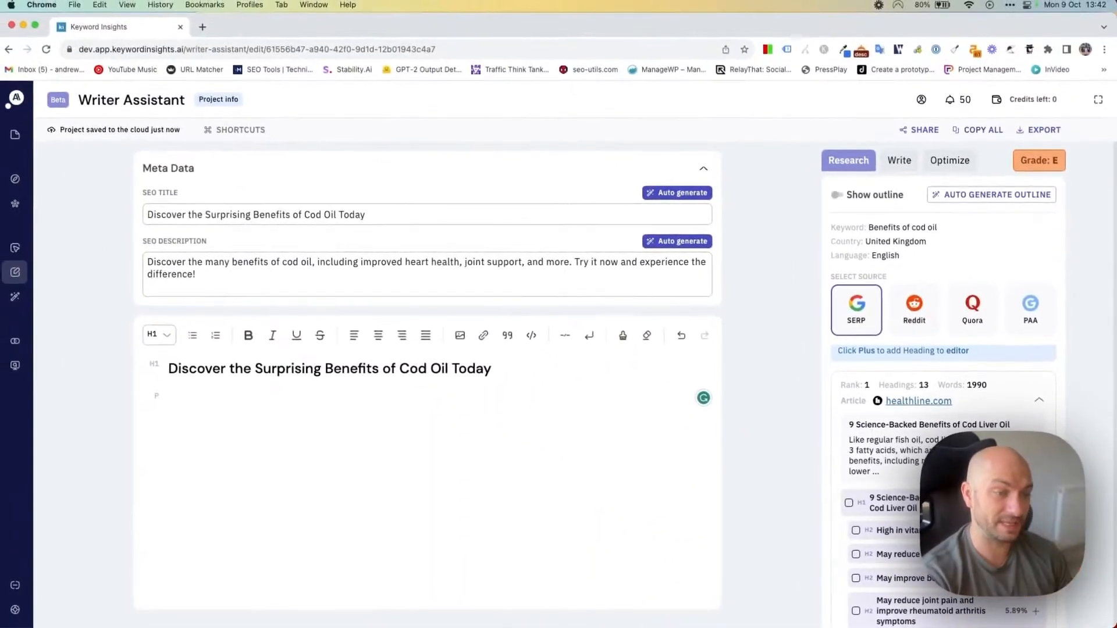
Step: Add the healthline.com headings "9 Science-Backed Benefits of Cod Liver Oil" and "High in vitamins A and D" to the editor
{"action": "scroll", "coordinate": [1024, 442], "scroll_direction": "down", "scroll_amount": 3}
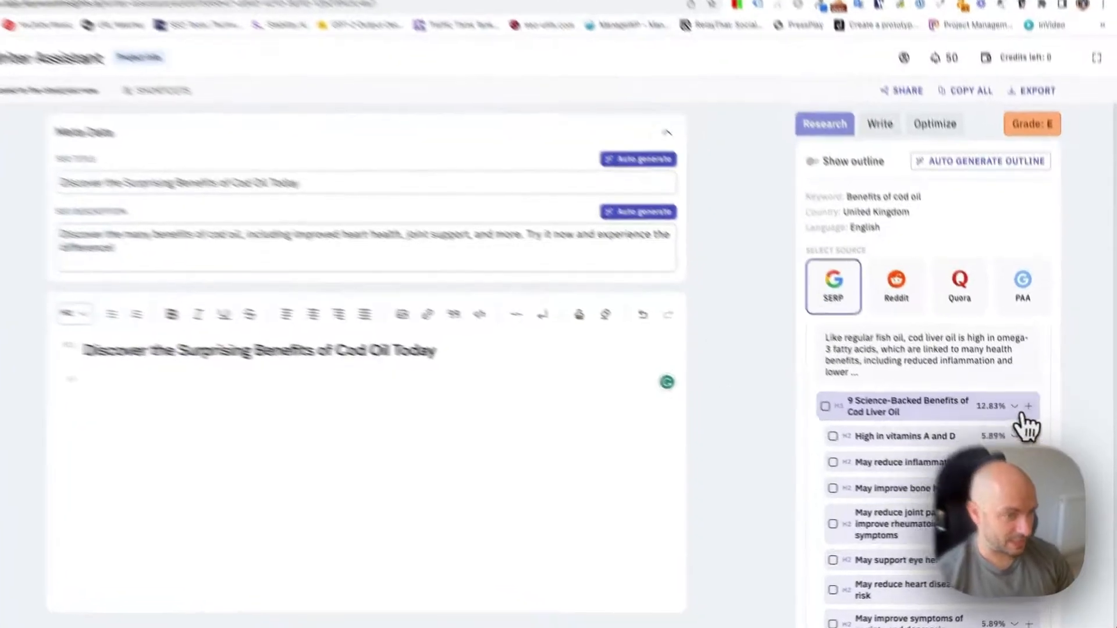
{"action": "left_click", "coordinate": [1027, 408]}
{"action": "left_click", "coordinate": [1029, 436]}
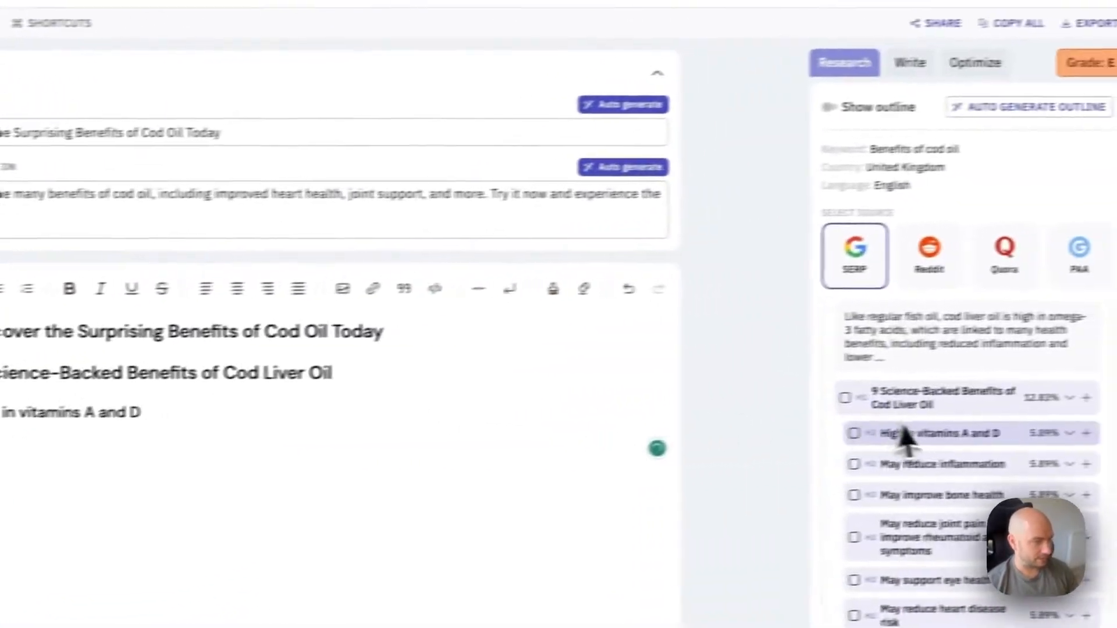
Step: Add the healthline.com heading "May improve bone health" to the article outline
{"action": "scroll", "coordinate": [1103, 425], "scroll_direction": "down", "scroll_amount": 3}
{"action": "scroll", "coordinate": [1109, 407], "scroll_direction": "up", "scroll_amount": 2}
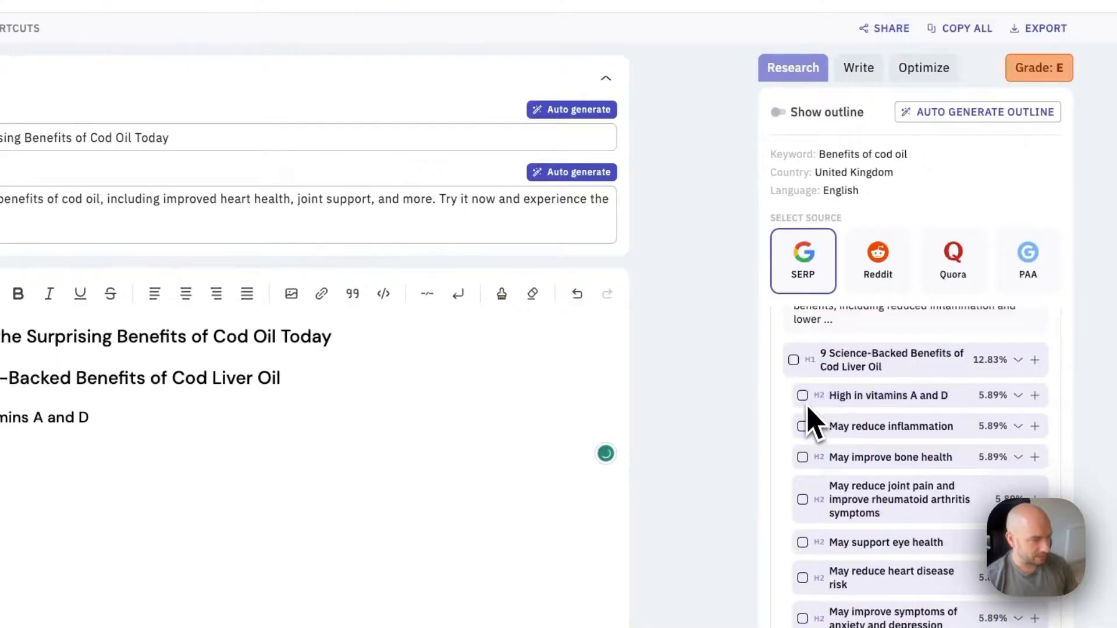
{"action": "left_click", "coordinate": [803, 458]}
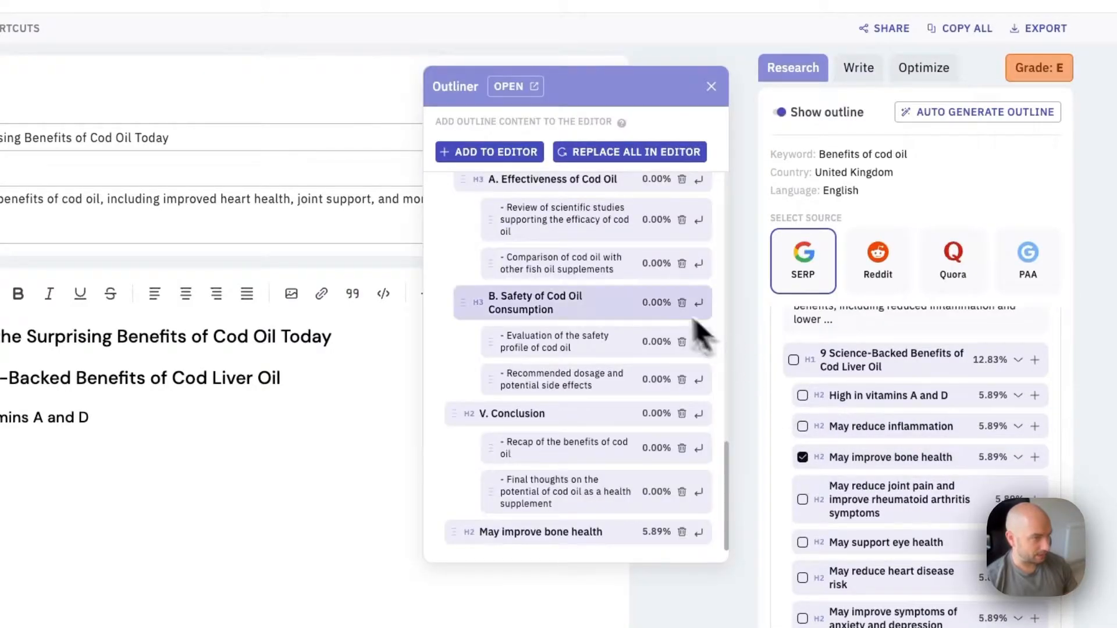
Step: Review the whole outline in the Outliner from introduction to the last heading, and close it
{"action": "scroll", "coordinate": [590, 326], "scroll_direction": "up", "scroll_amount": 10}
{"action": "scroll", "coordinate": [589, 326], "scroll_direction": "down", "scroll_amount": 3}
{"action": "scroll", "coordinate": [592, 329], "scroll_direction": "down", "scroll_amount": 6}
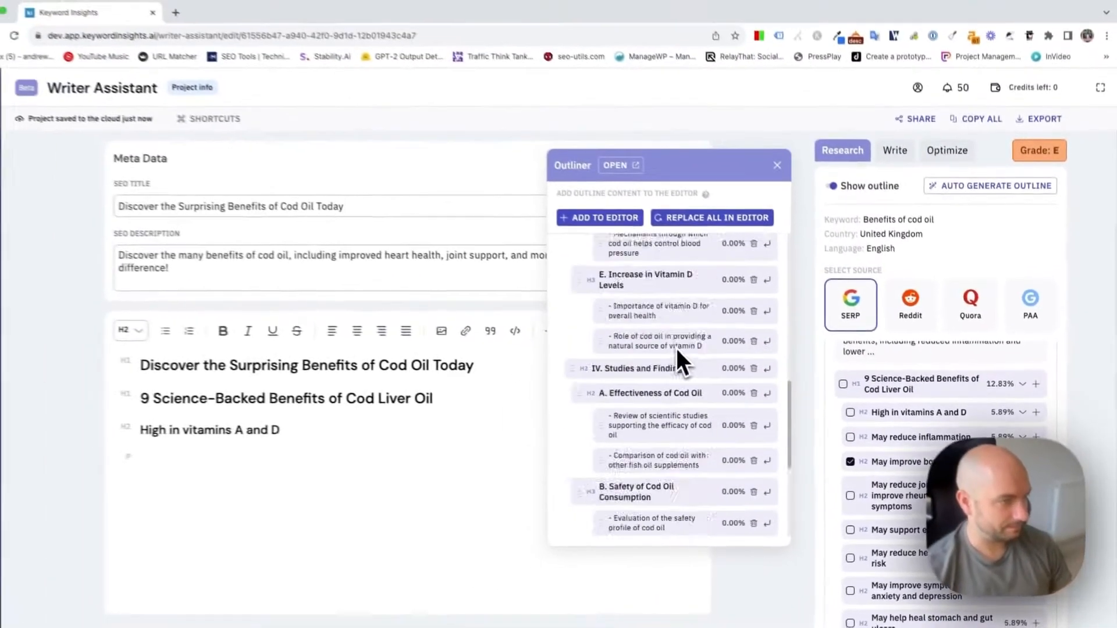
{"action": "scroll", "coordinate": [592, 329], "scroll_direction": "up", "scroll_amount": 9}
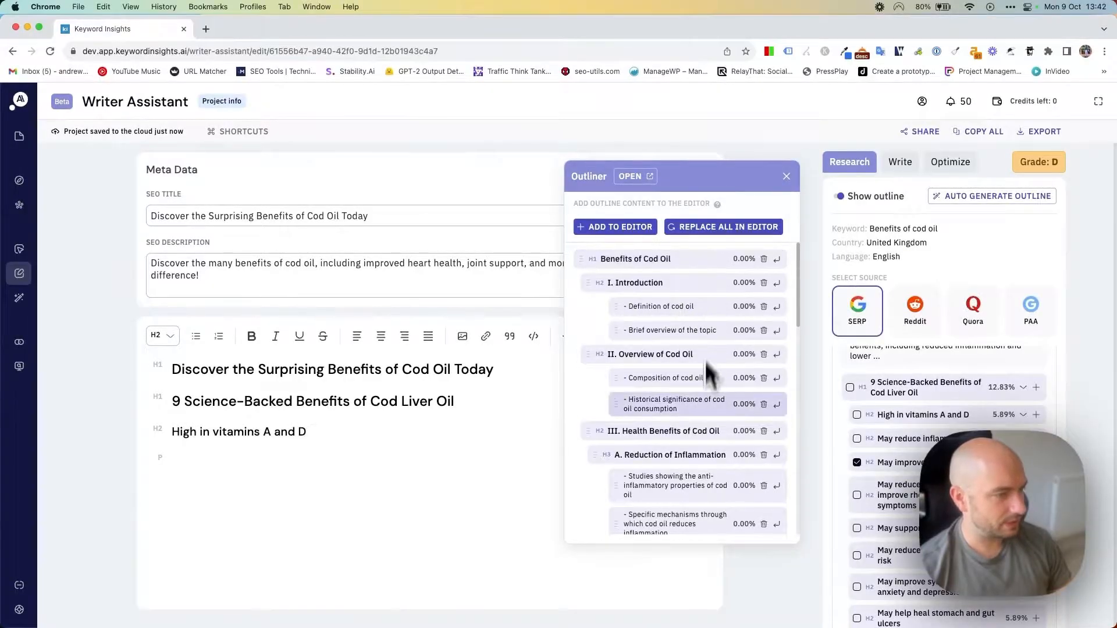
{"action": "scroll", "coordinate": [706, 373], "scroll_direction": "down", "scroll_amount": 10}
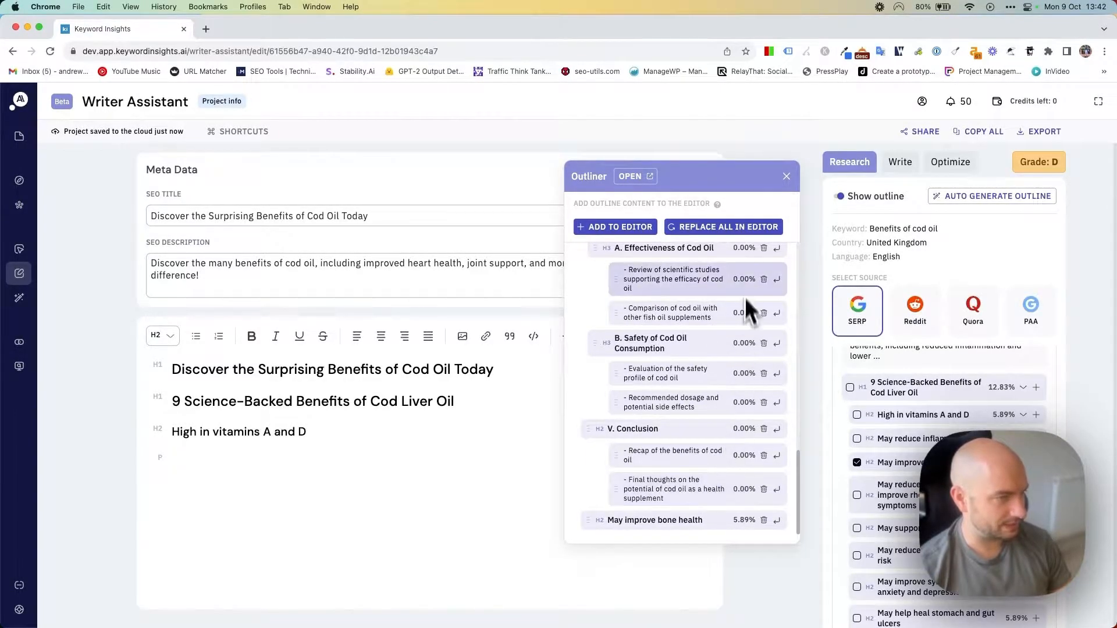
{"action": "scroll", "coordinate": [763, 279], "scroll_direction": "up", "scroll_amount": 4}
{"action": "left_click", "coordinate": [787, 176]}
{"action": "scroll", "coordinate": [925, 415], "scroll_direction": "down", "scroll_amount": 1}
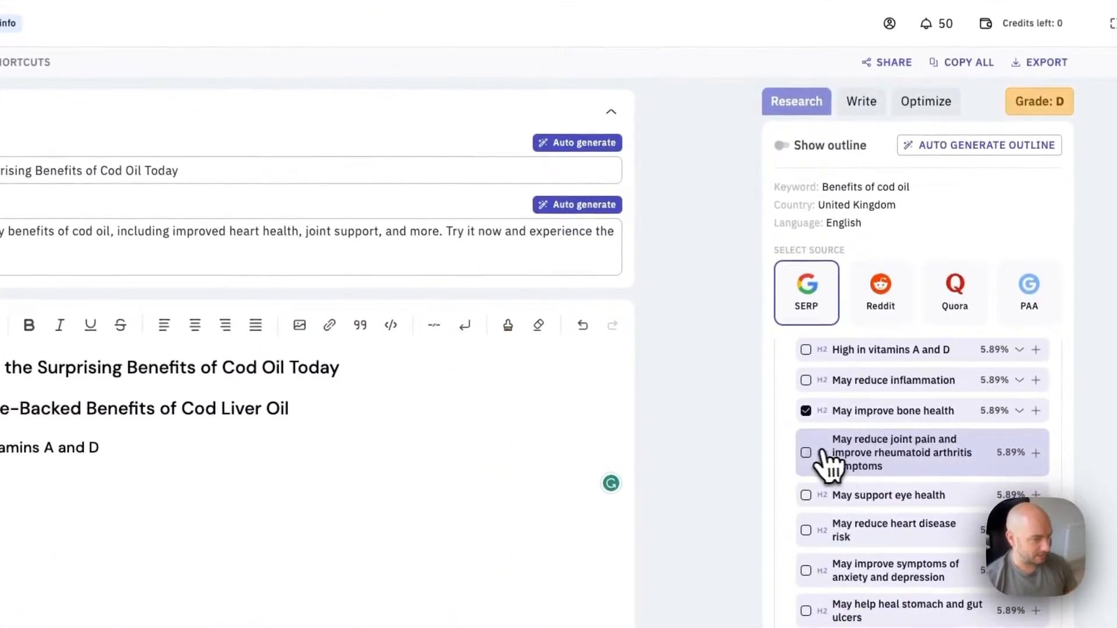
Step: Add "May reduce joint pain and improve rheumatoid arthritis symptoms" and "May support eye health" to the outline, moving the eye health heading into the Conclusion
{"action": "left_click", "coordinate": [806, 459]}
{"action": "left_click", "coordinate": [807, 500]}
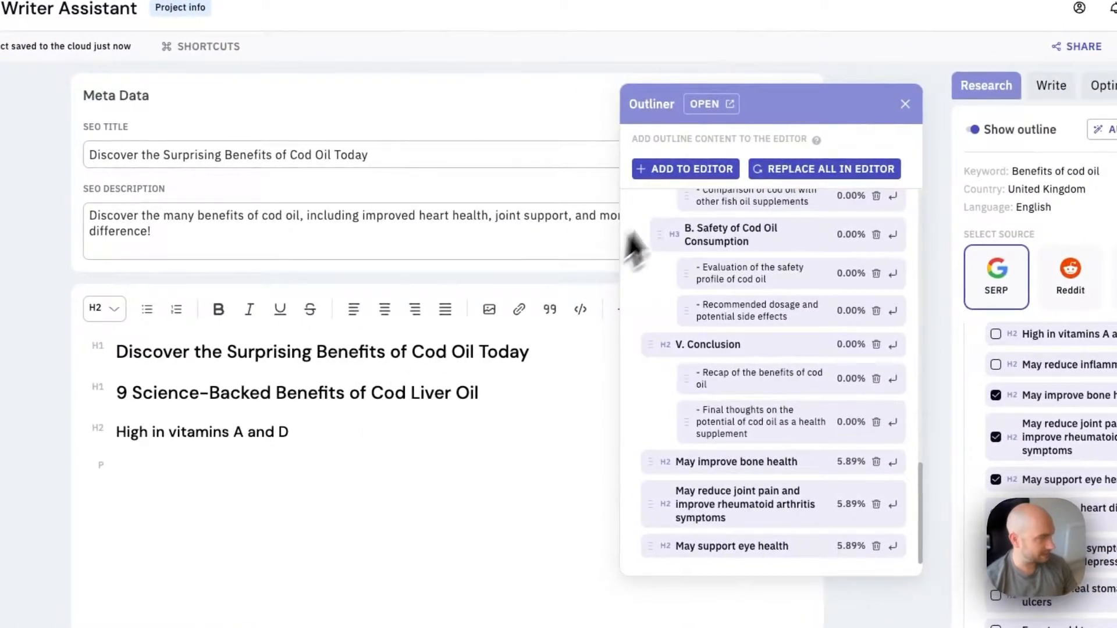
{"action": "left_click_drag", "start_coordinate": [753, 550], "coordinate": [757, 422]}
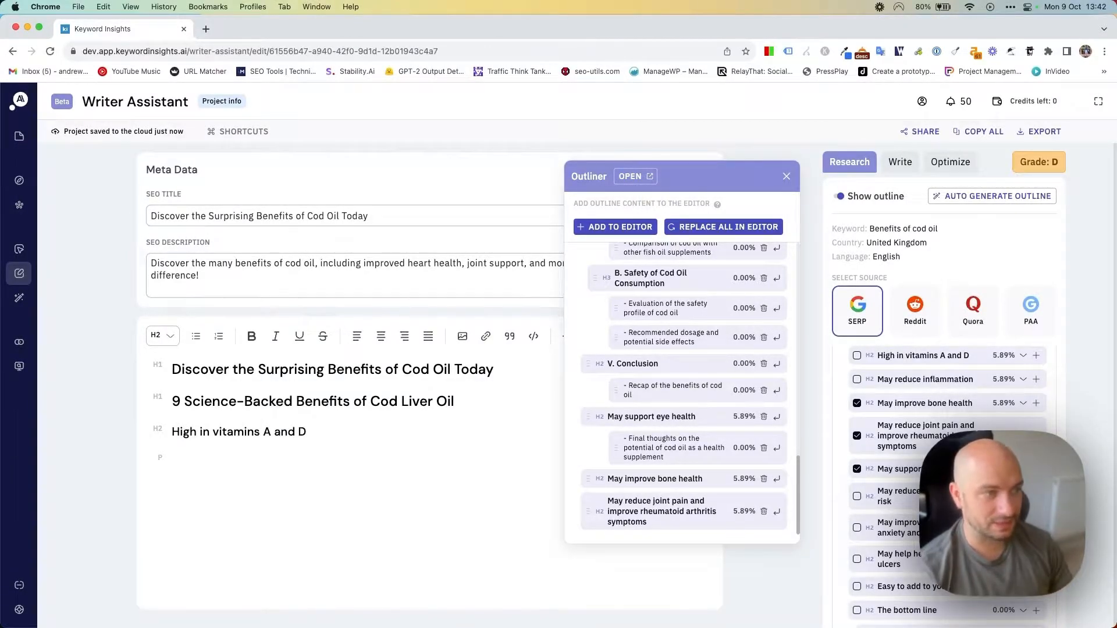
{"action": "left_click", "coordinate": [785, 176]}
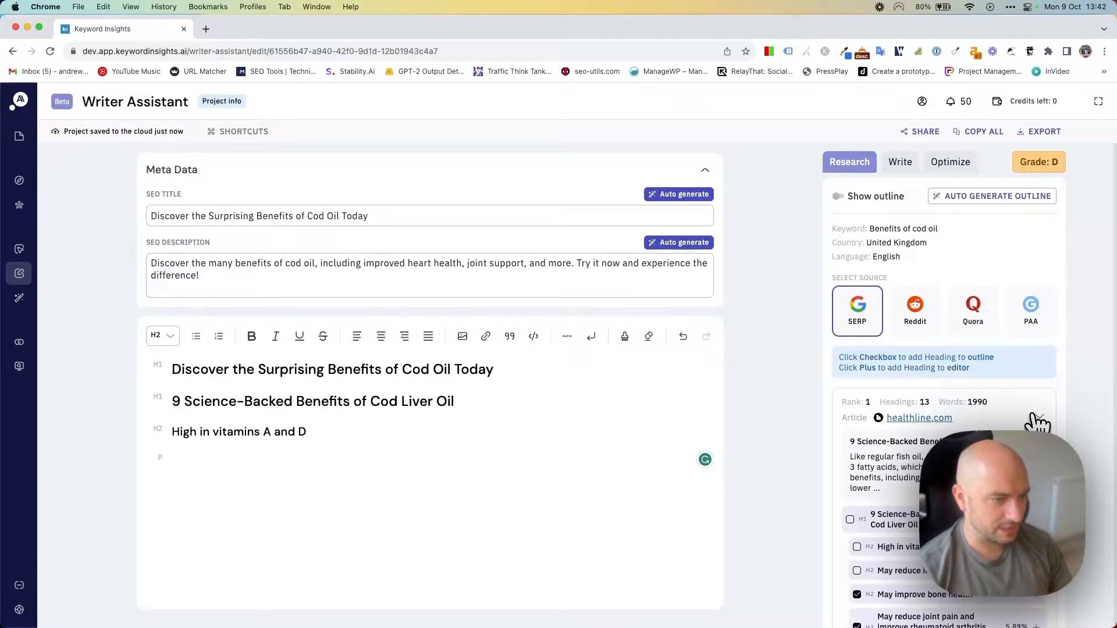
Step: Collapse the healthline.com result and review webmd.com's headings and the key points under "Potential Risks of Cod Liver Oil"
{"action": "left_click", "coordinate": [1027, 418]}
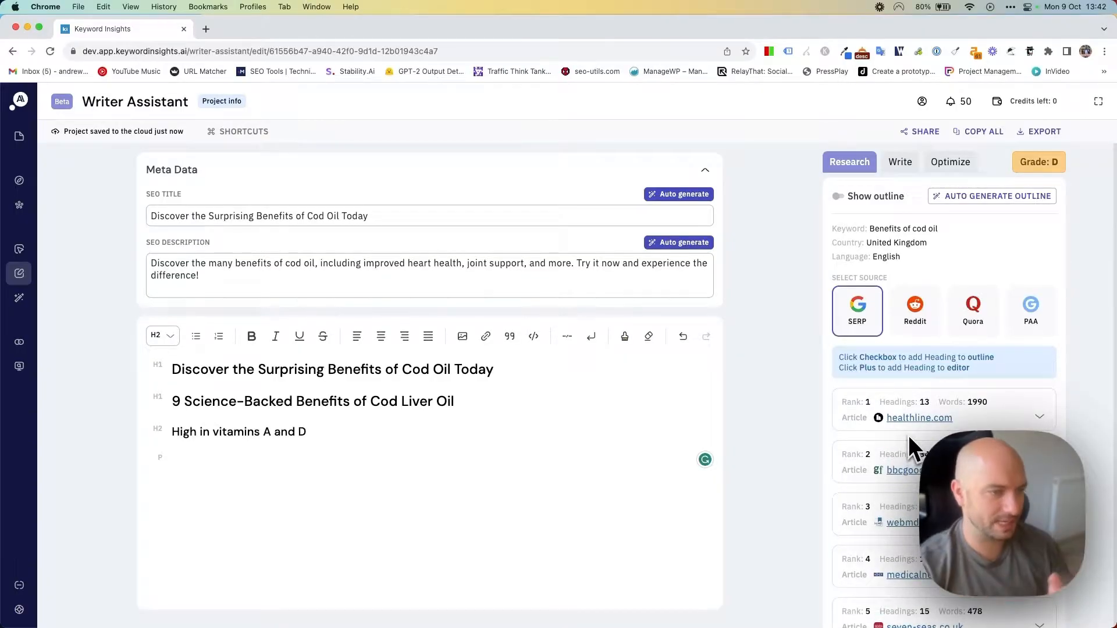
{"action": "scroll", "coordinate": [989, 408], "scroll_direction": "down", "scroll_amount": 3}
{"action": "left_click", "coordinate": [985, 363]}
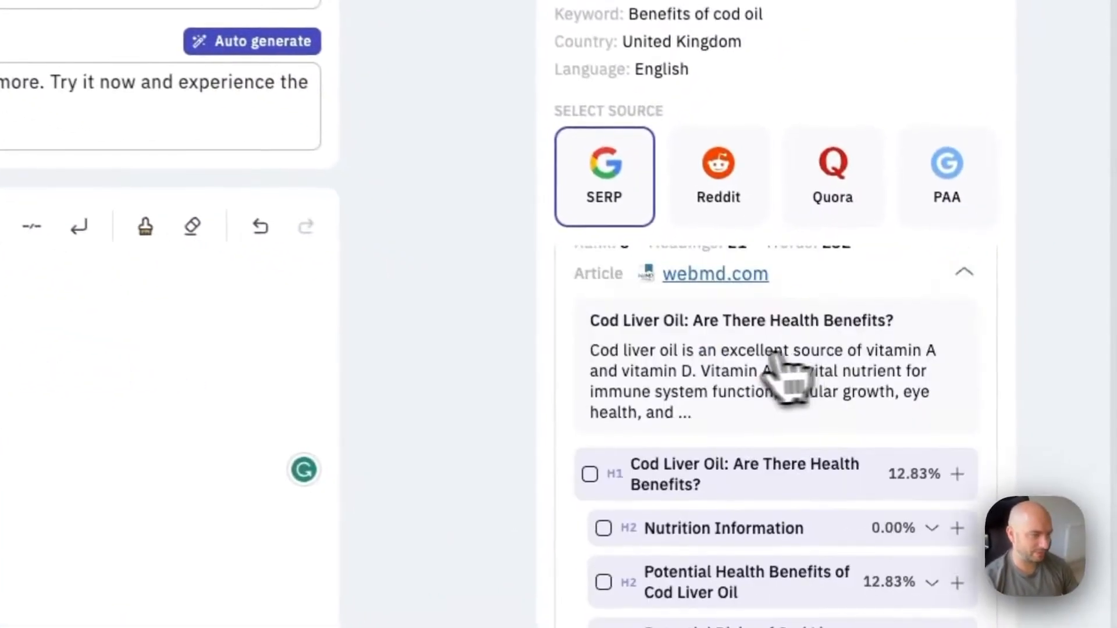
{"action": "scroll", "coordinate": [815, 407], "scroll_direction": "down", "scroll_amount": 5}
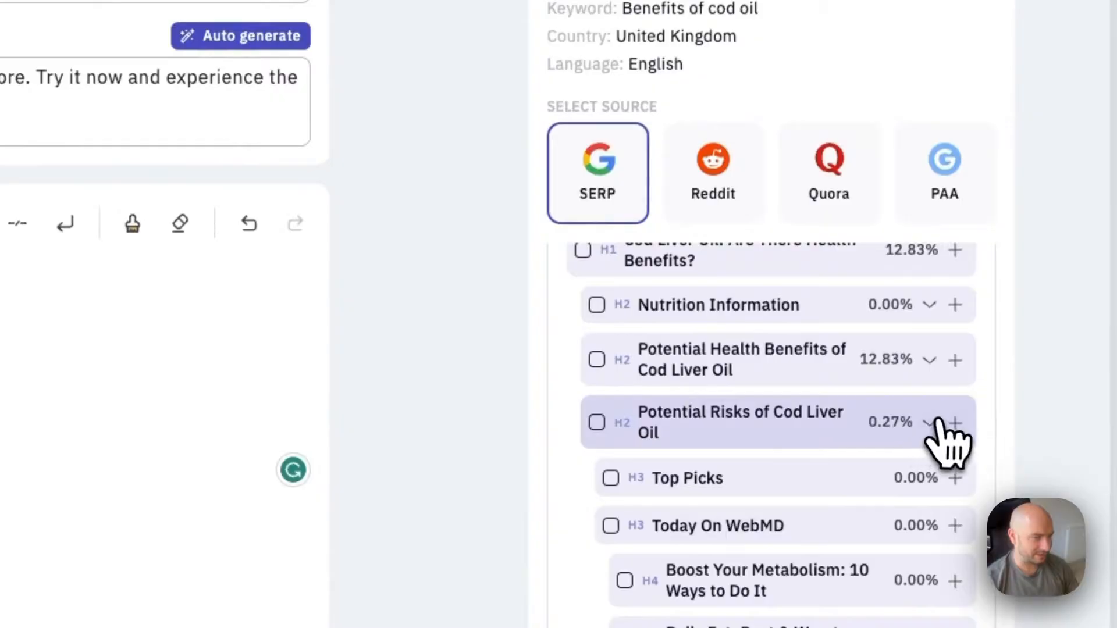
{"action": "left_click", "coordinate": [930, 422]}
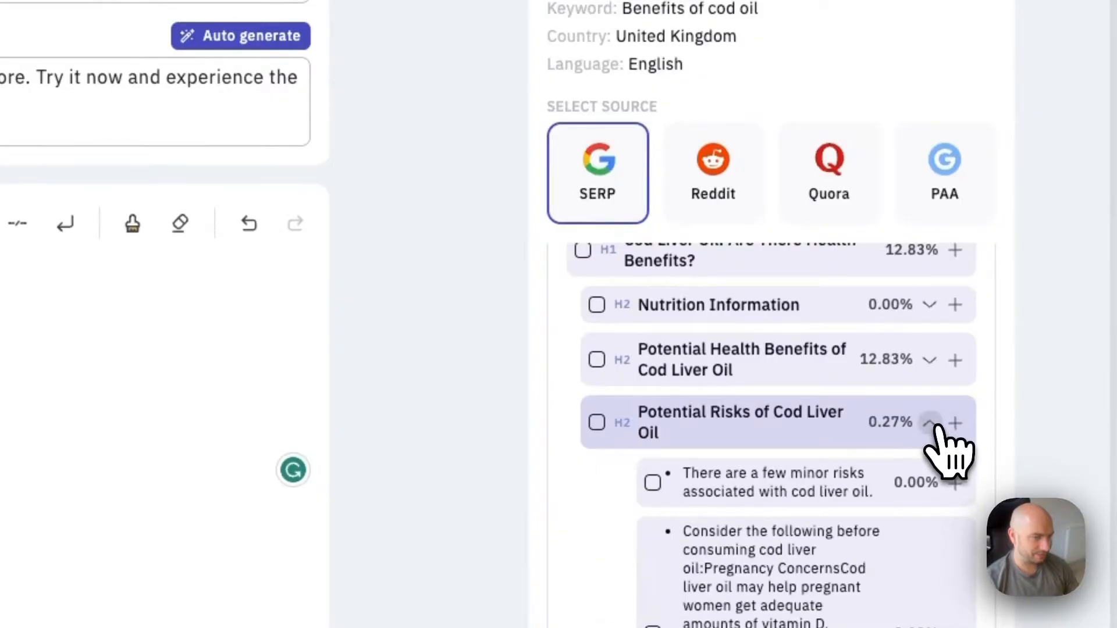
{"action": "scroll", "coordinate": [931, 442], "scroll_direction": "up", "scroll_amount": 5}
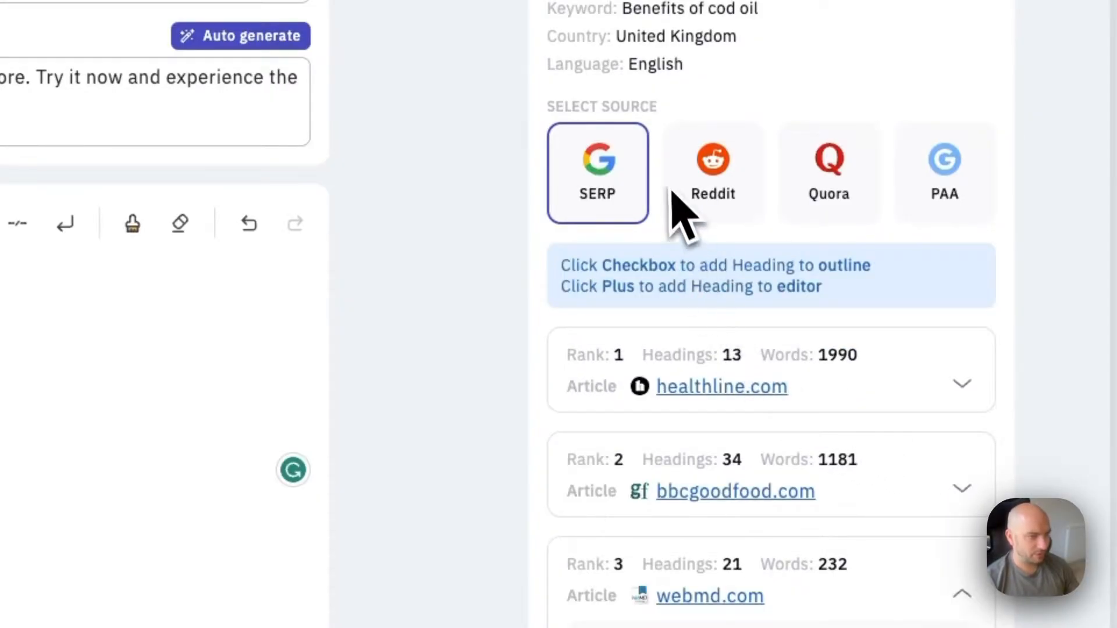
{"action": "scroll", "coordinate": [960, 459], "scroll_direction": "down", "scroll_amount": 4}
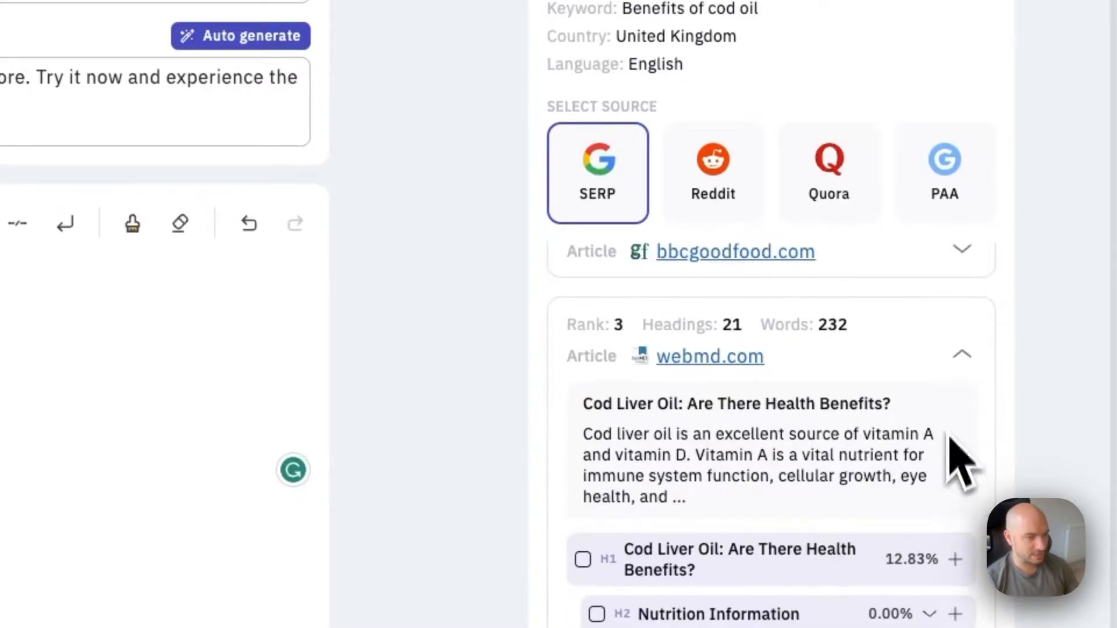
{"action": "left_click", "coordinate": [963, 355]}
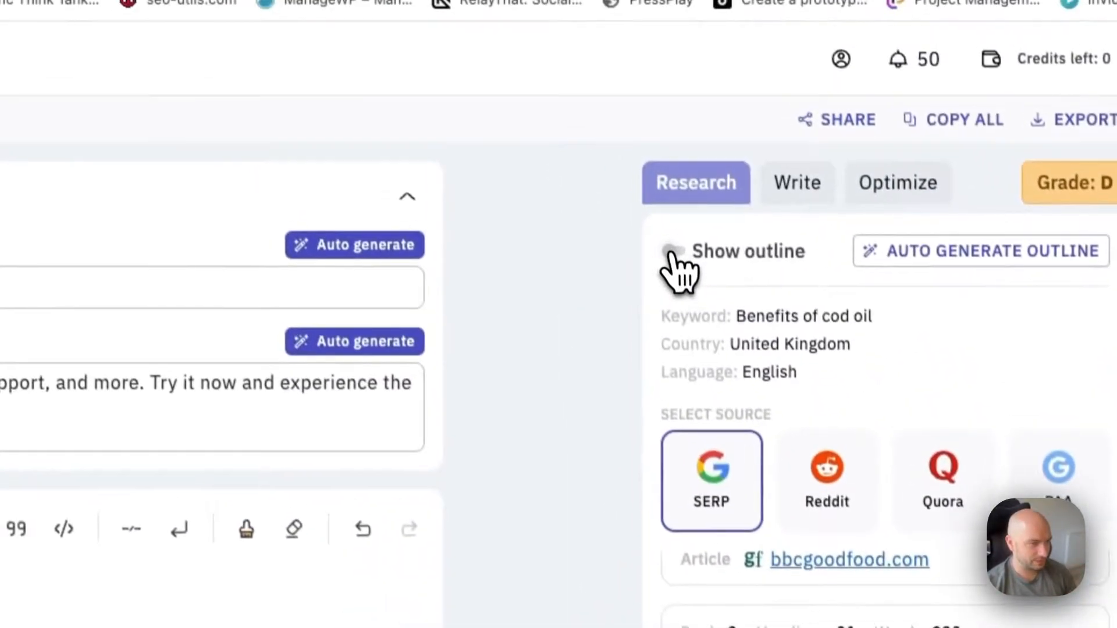
Step: Show the outline, open it in the full Content Brief view and look through its SERP results
{"action": "left_click", "coordinate": [677, 265]}
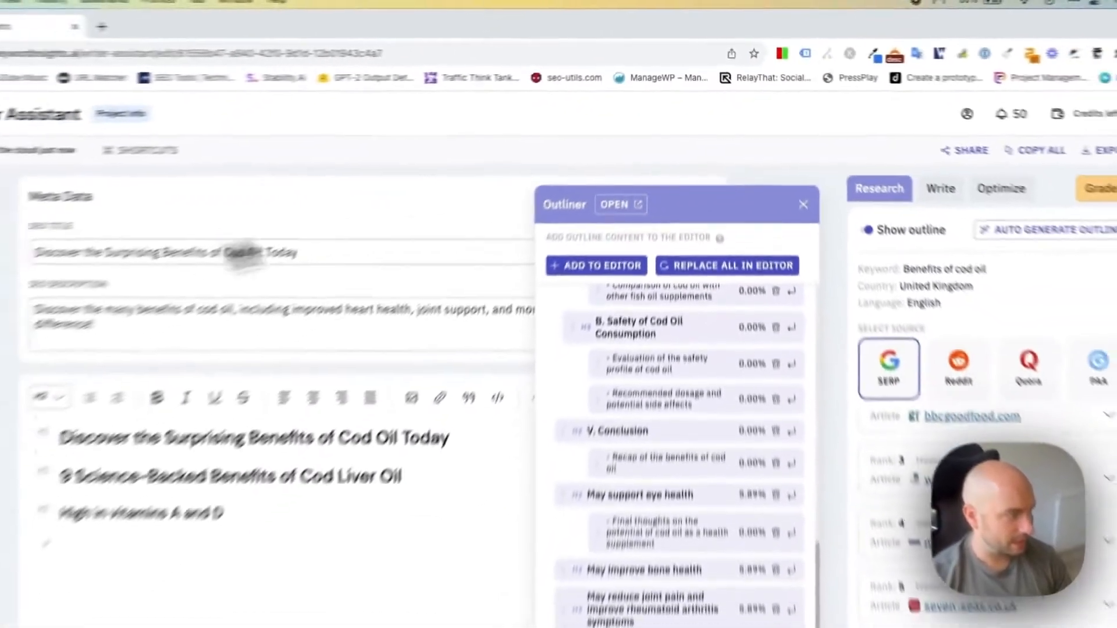
{"action": "mouse_move", "coordinate": [38, 274]}
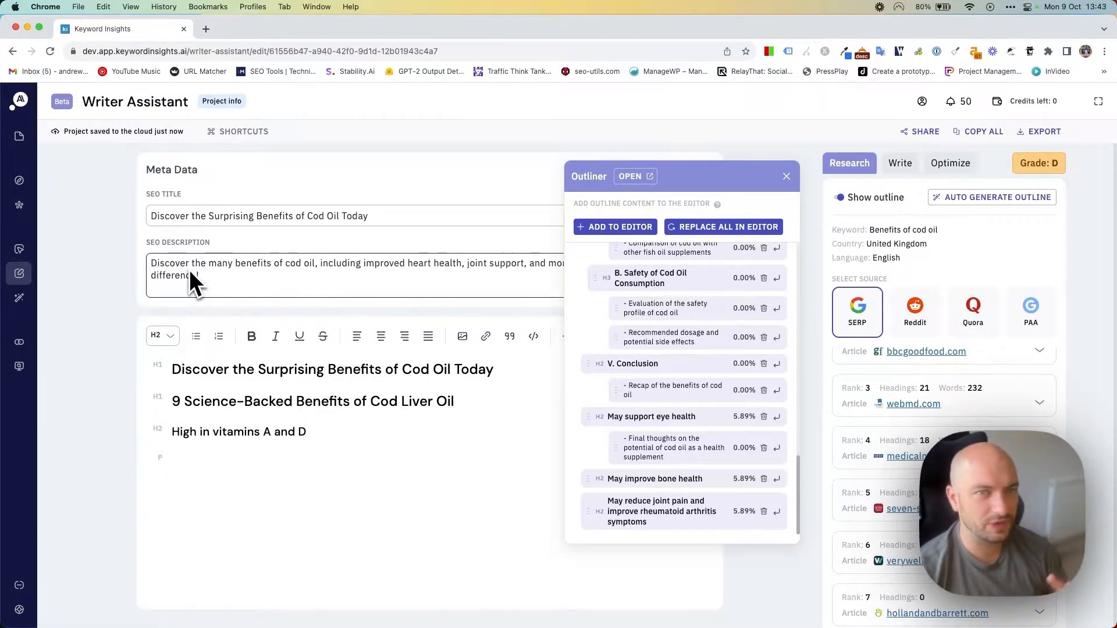
{"action": "left_click", "coordinate": [642, 177]}
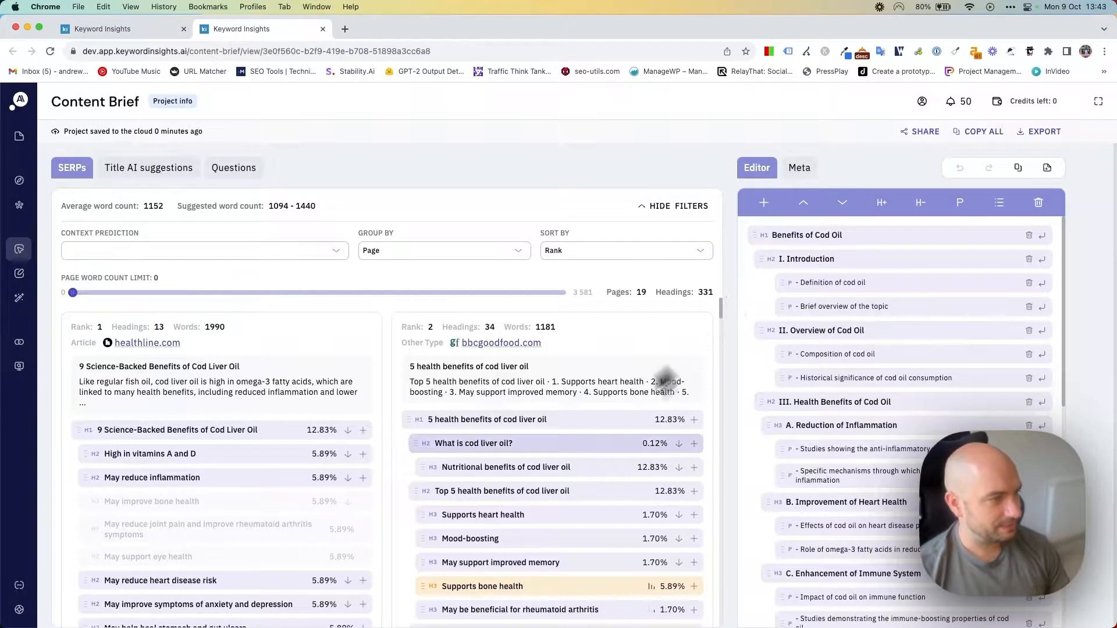
{"action": "scroll", "coordinate": [567, 429], "scroll_direction": "down", "scroll_amount": 7}
{"action": "scroll", "coordinate": [524, 424], "scroll_direction": "up", "scroll_amount": 7}
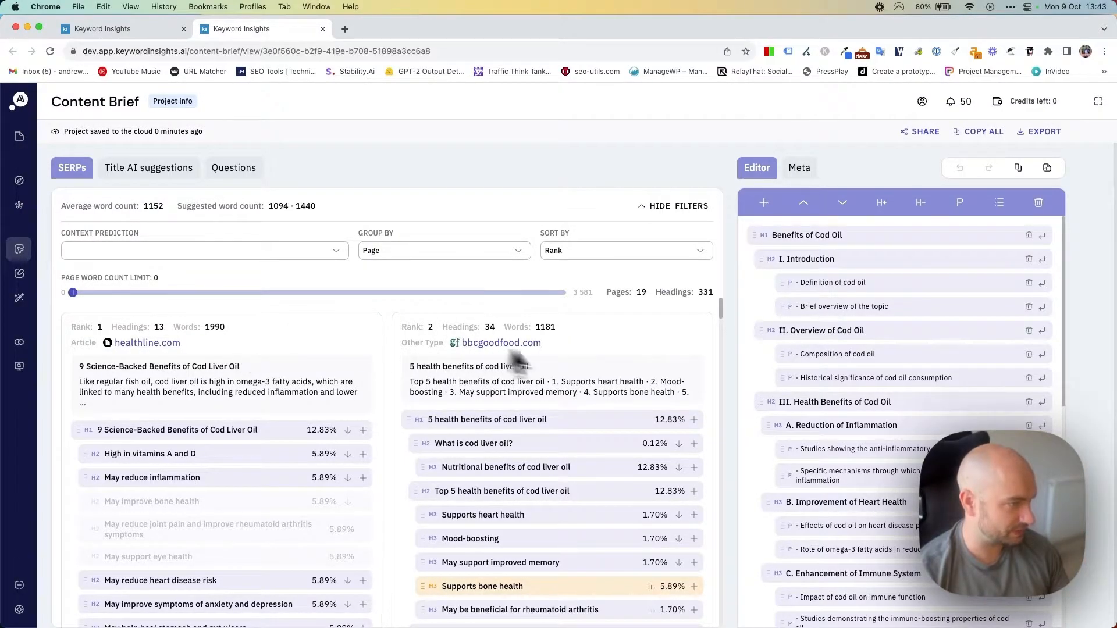
Step: Add the headings "Worst Sandwiches: Avoid These Diet Wreckers", "Best Diet Tips Ever: 22 Ways to Stay on Track" and "Smoky cod, broccoli & orzo bake" to the brief
{"action": "scroll", "coordinate": [502, 349], "scroll_direction": "down", "scroll_amount": 10}
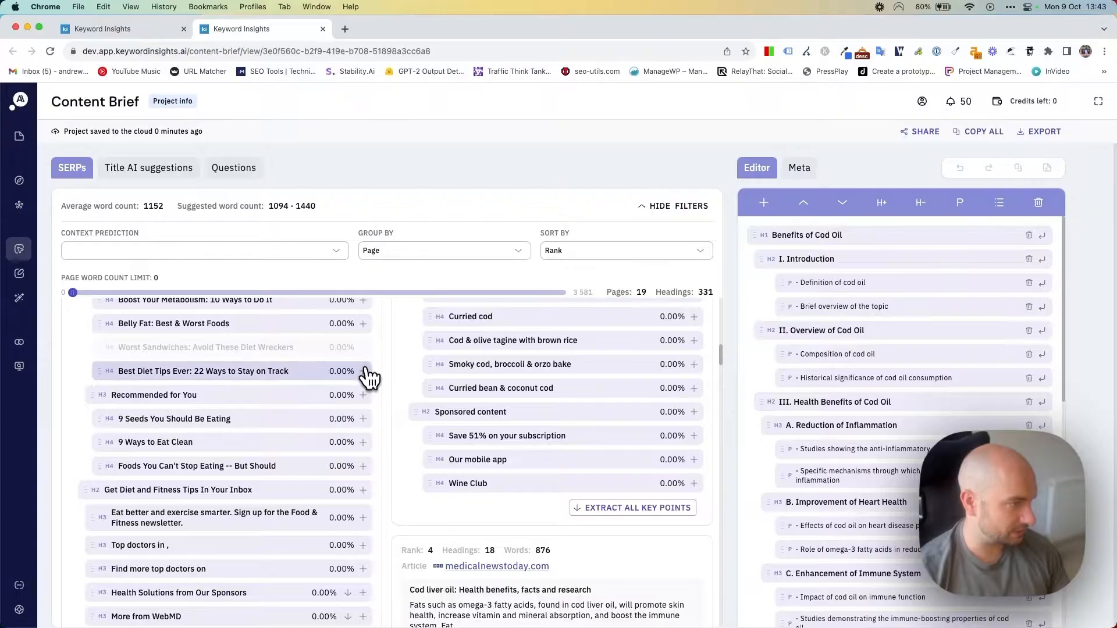
{"action": "left_click_drag", "start_coordinate": [367, 372], "coordinate": [622, 389]}
{"action": "left_click", "coordinate": [693, 368]}
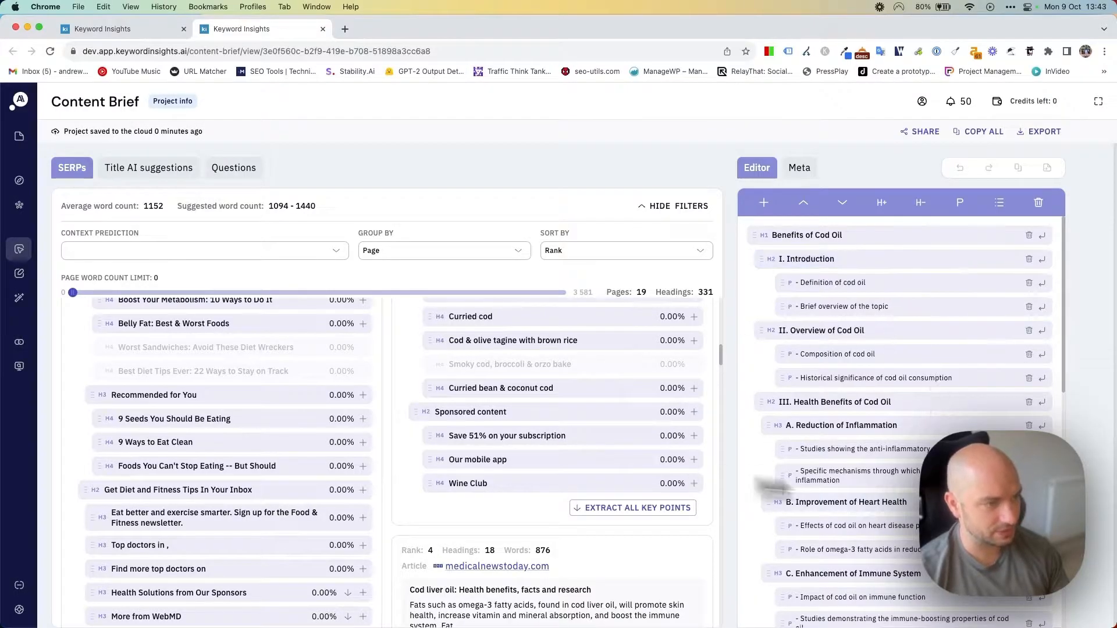
{"action": "scroll", "coordinate": [569, 428], "scroll_direction": "up", "scroll_amount": 10}
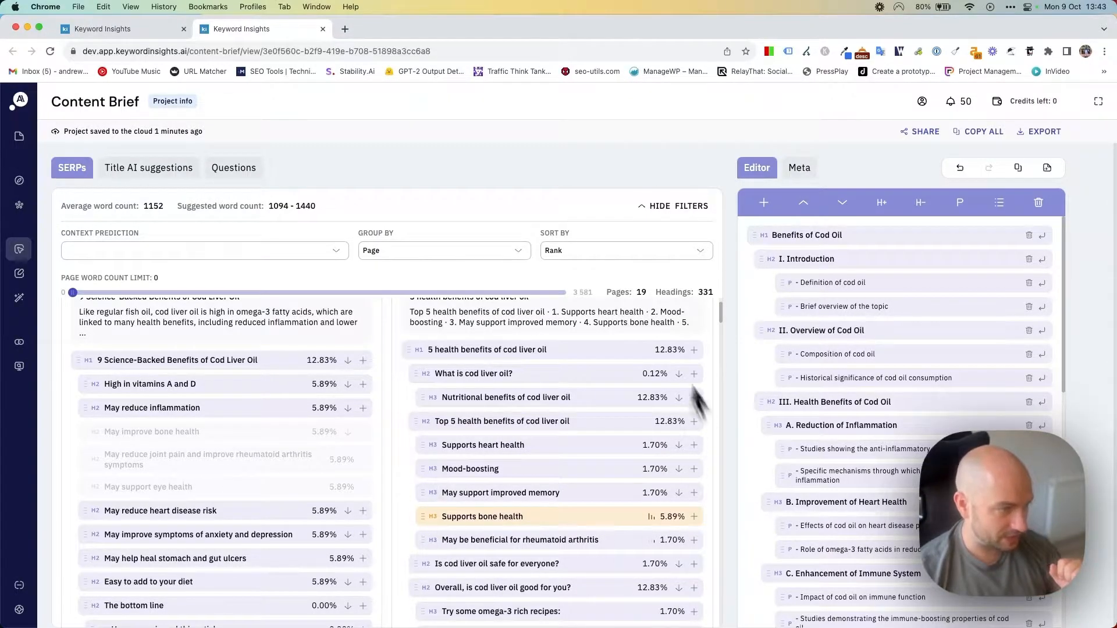
Step: Return to the Writer Assistant and replace all the editor's content with the current outline
{"action": "left_click", "coordinate": [130, 35]}
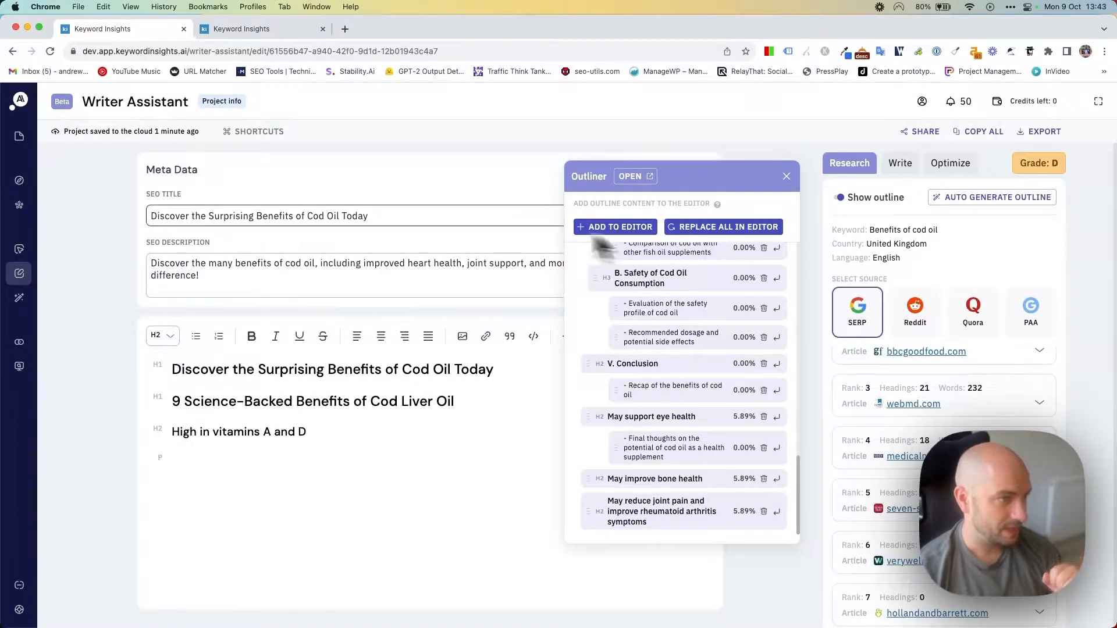
{"action": "left_click", "coordinate": [723, 227]}
{"action": "left_click", "coordinate": [838, 197]}
{"action": "left_click", "coordinate": [841, 198]}
{"action": "left_click", "coordinate": [839, 199]}
{"action": "left_click", "coordinate": [839, 199]}
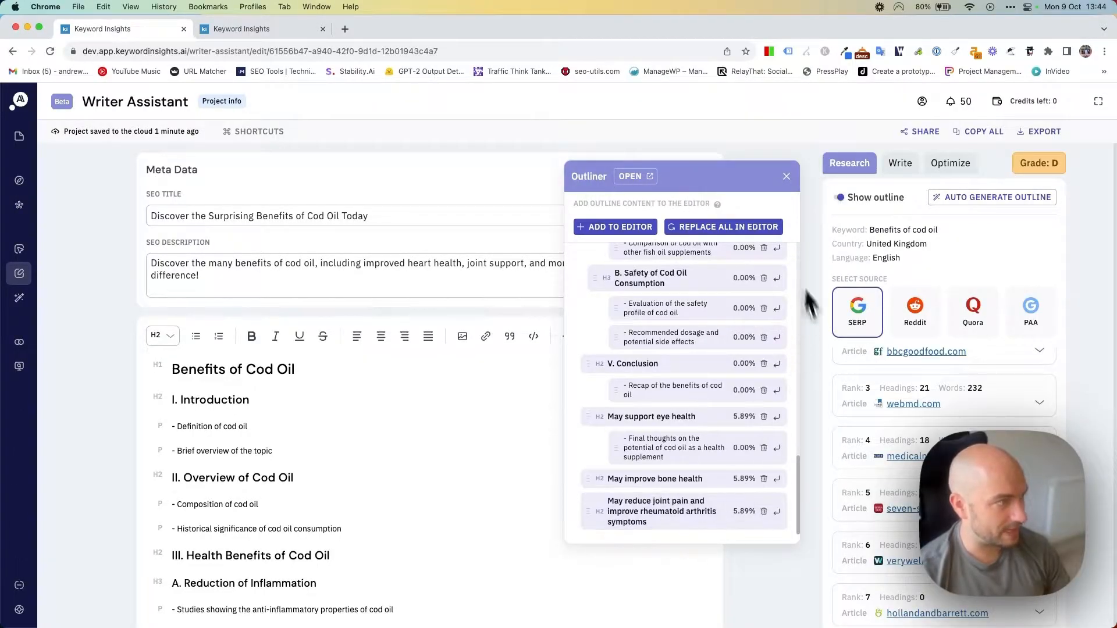
Step: Glance at the Content Brief once more, and close both it and the Outliner
{"action": "left_click", "coordinate": [266, 31]}
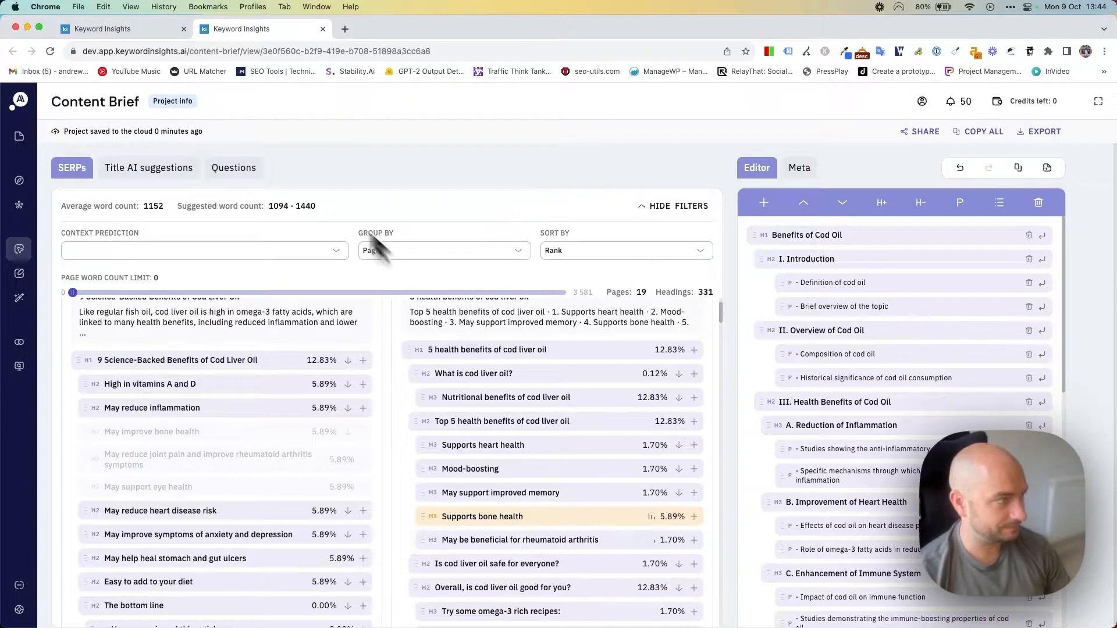
{"action": "left_click", "coordinate": [149, 30]}
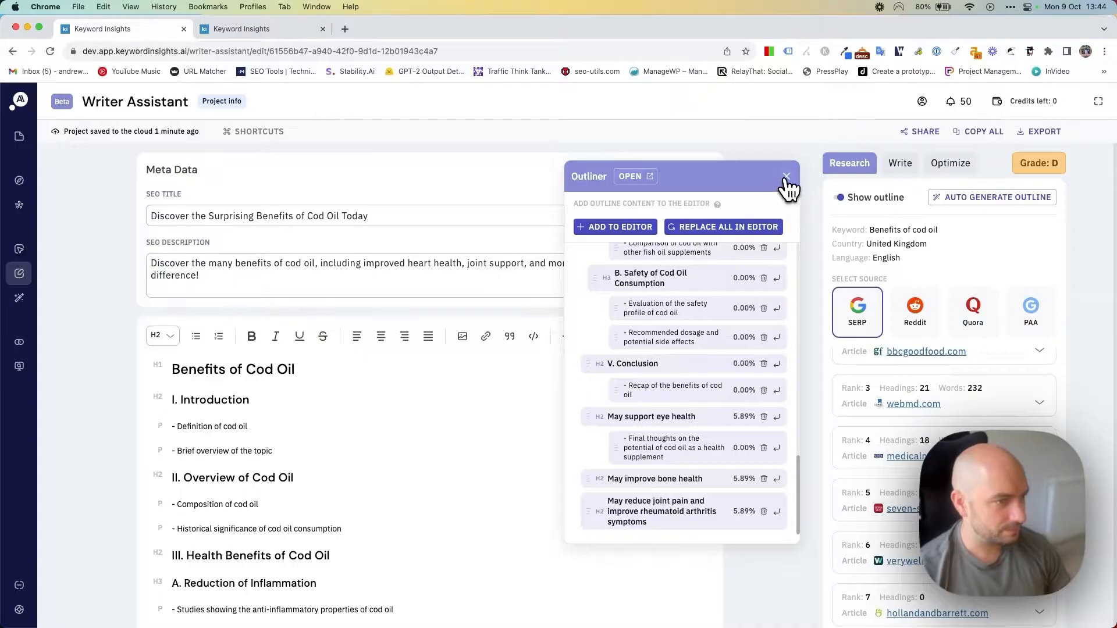
{"action": "left_click", "coordinate": [786, 176]}
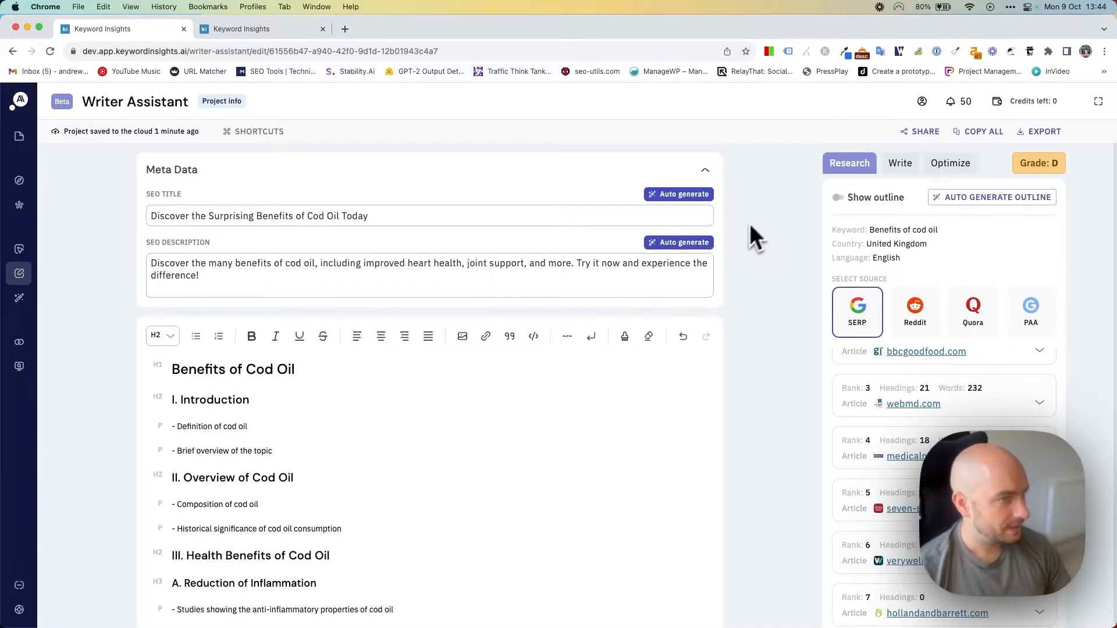
{"action": "left_click", "coordinate": [262, 31]}
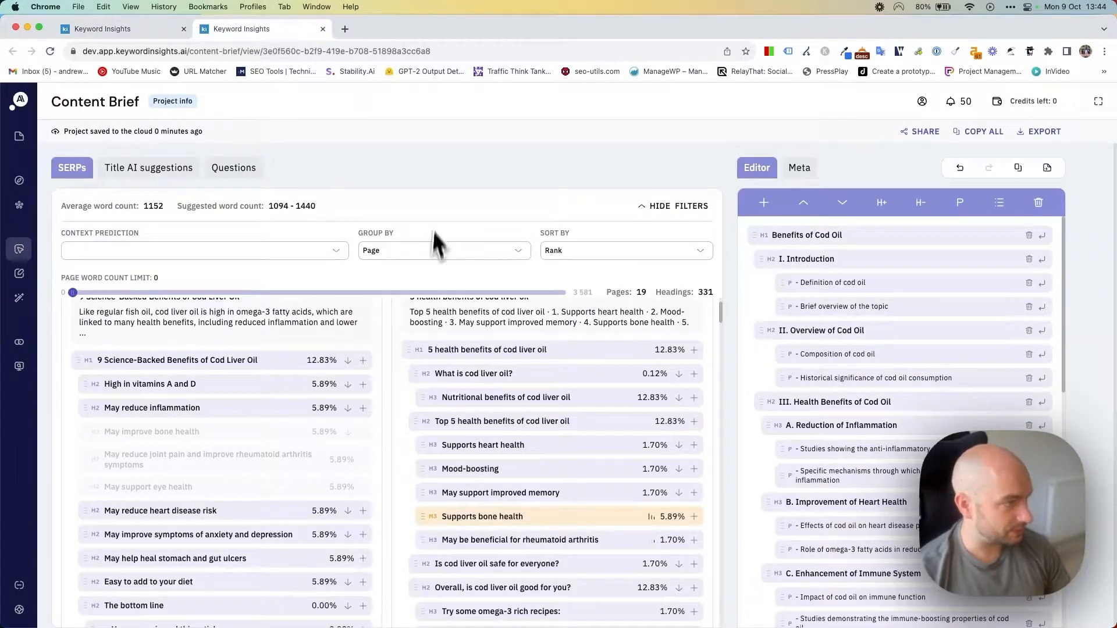
{"action": "left_click", "coordinate": [323, 29]}
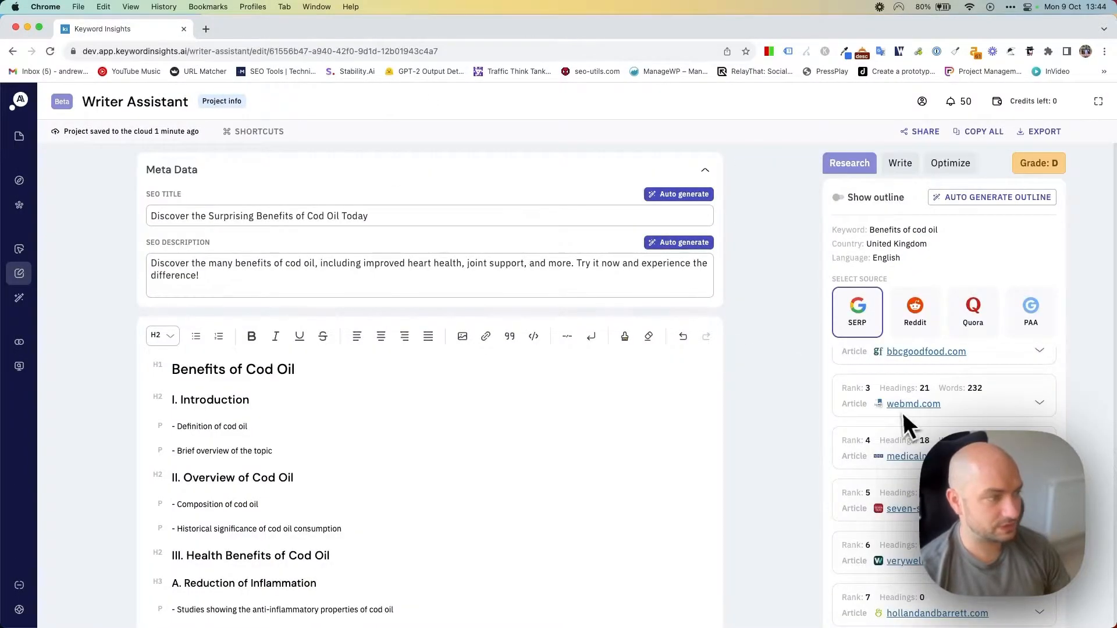
Step: Auto generate a new outline for the article, accepting that it replaces all text in the outliner
{"action": "scroll", "coordinate": [929, 420], "scroll_direction": "down", "scroll_amount": 5}
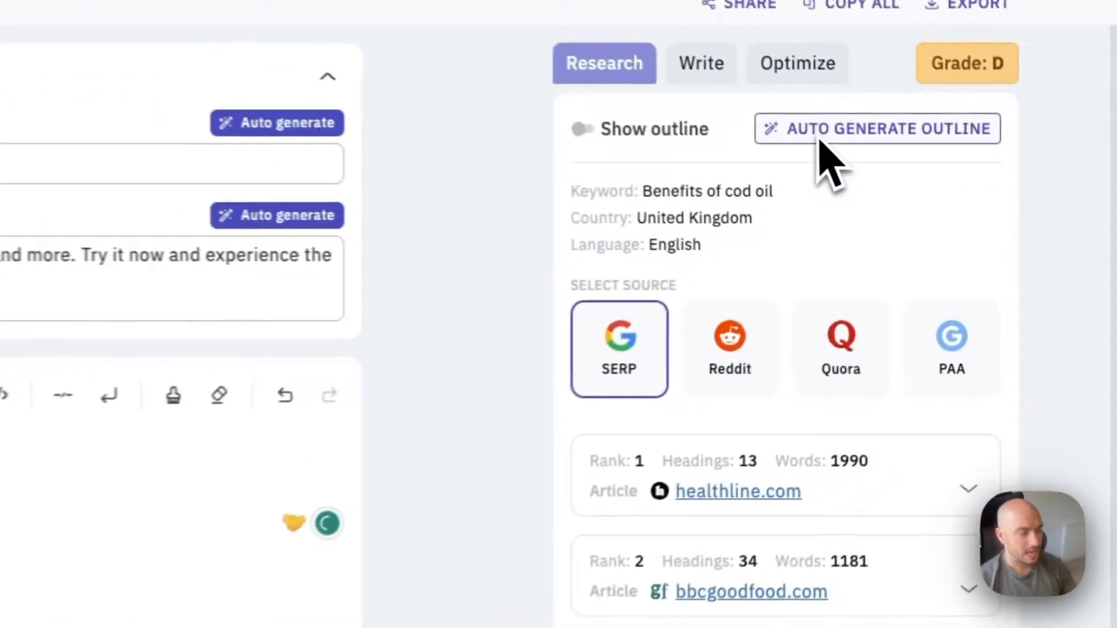
{"action": "scroll", "coordinate": [704, 423], "scroll_direction": "down", "scroll_amount": 7}
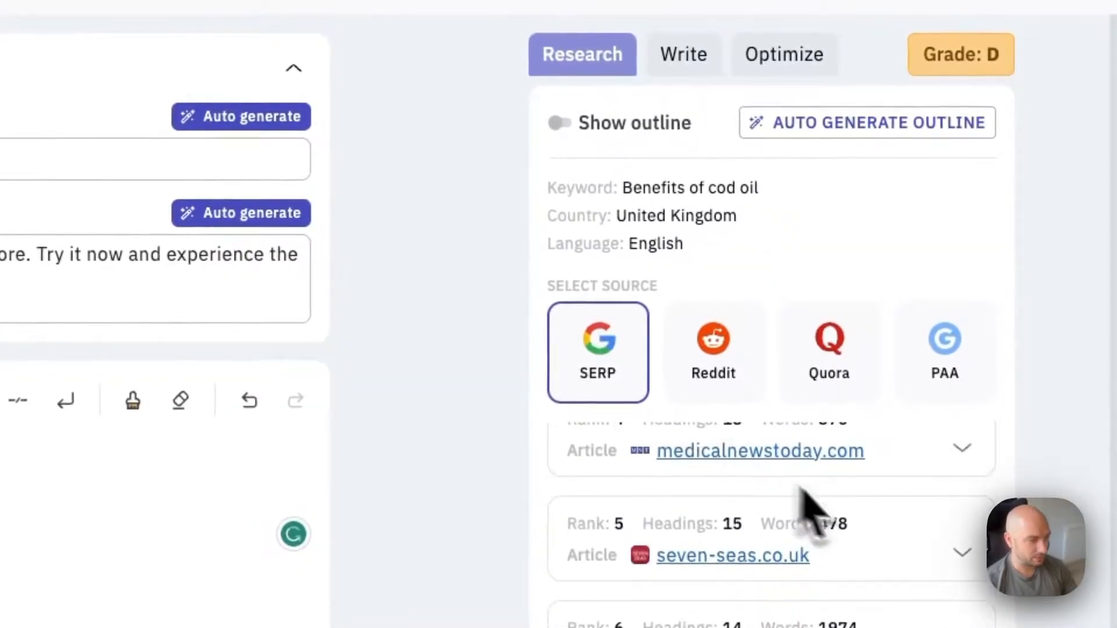
{"action": "scroll", "coordinate": [859, 544], "scroll_direction": "up", "scroll_amount": 10}
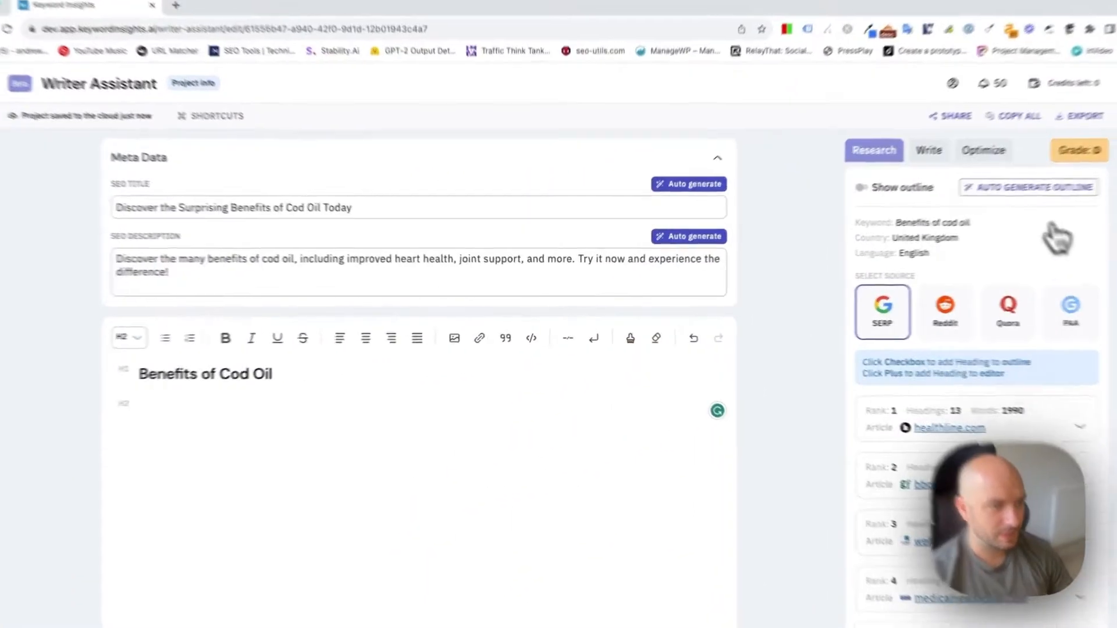
{"action": "left_click", "coordinate": [998, 198]}
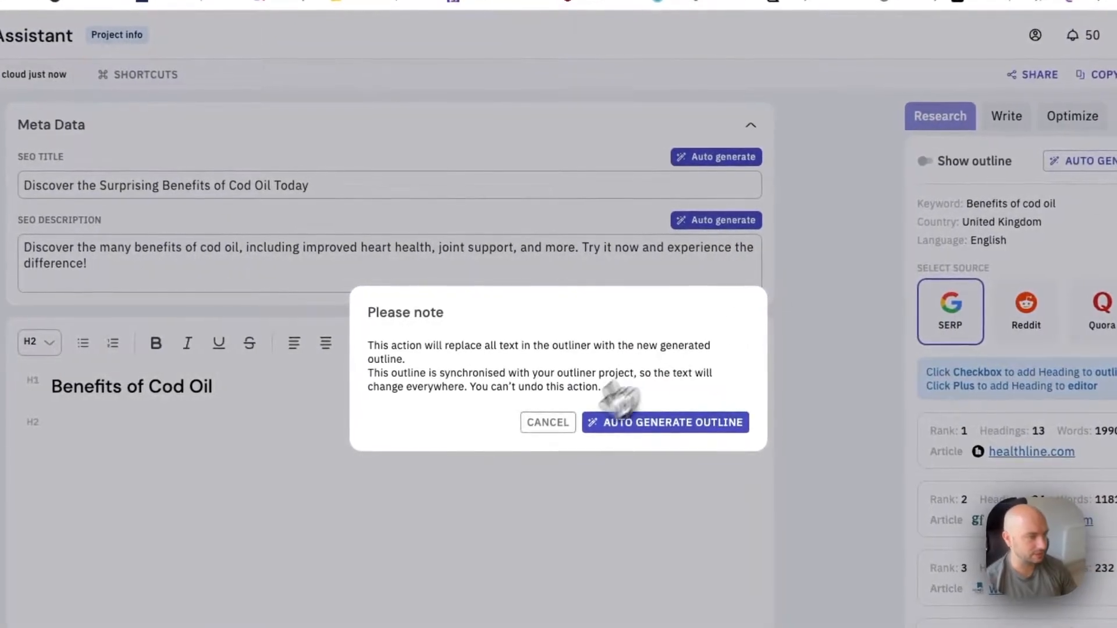
{"action": "left_click", "coordinate": [636, 427]}
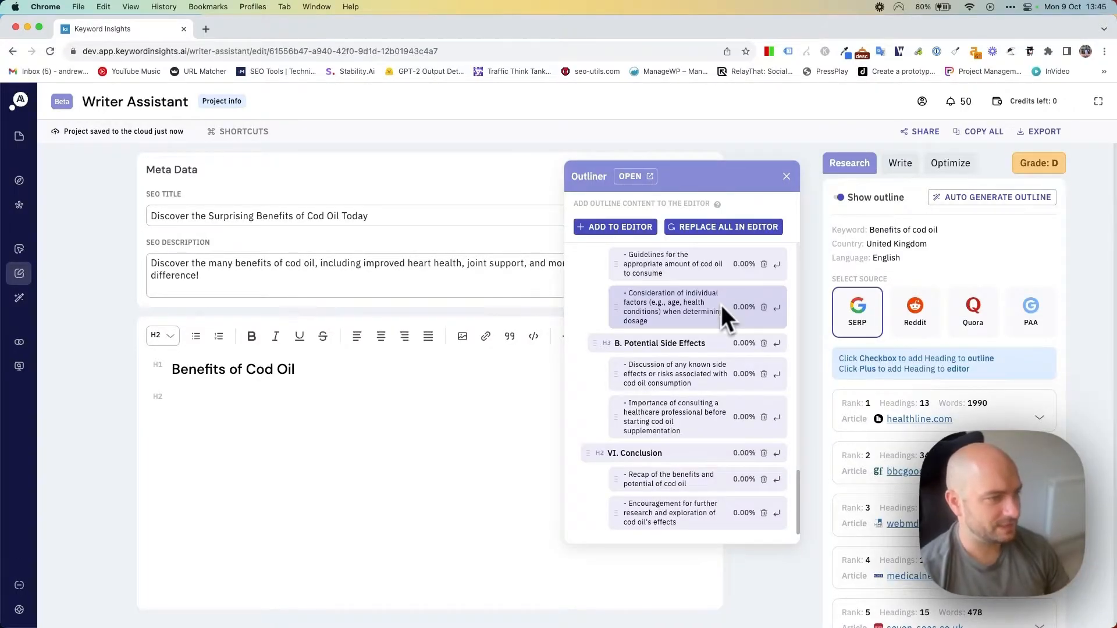
Step: Replace all the editor's content with the newly generated outline and close the Outliner
{"action": "scroll", "coordinate": [718, 305], "scroll_direction": "up", "scroll_amount": 15}
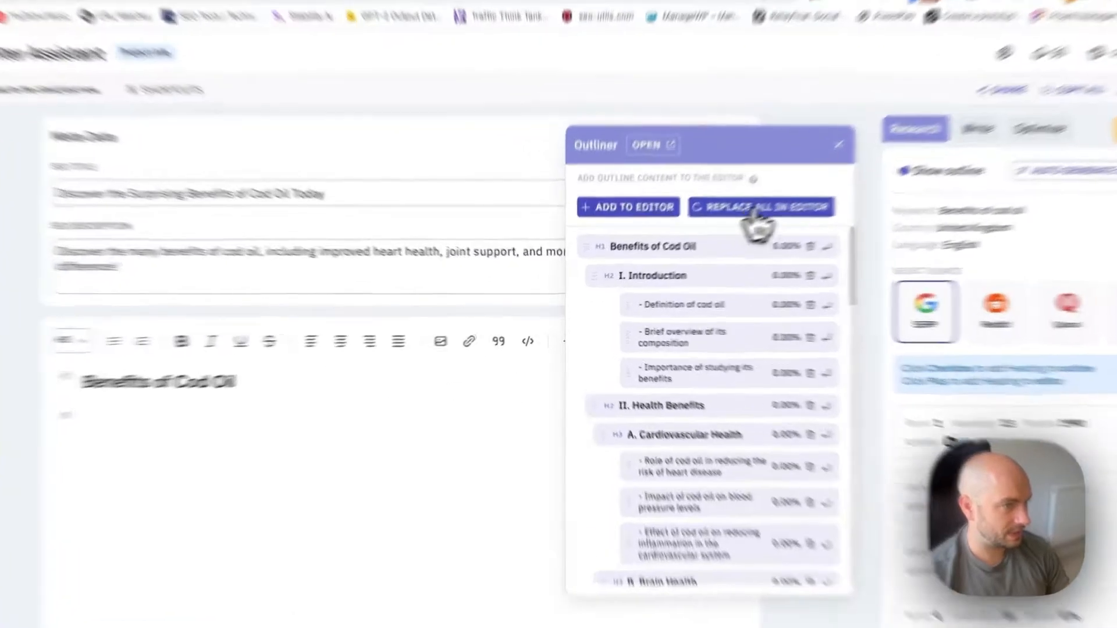
{"action": "left_click", "coordinate": [722, 228]}
{"action": "left_click", "coordinate": [586, 375]}
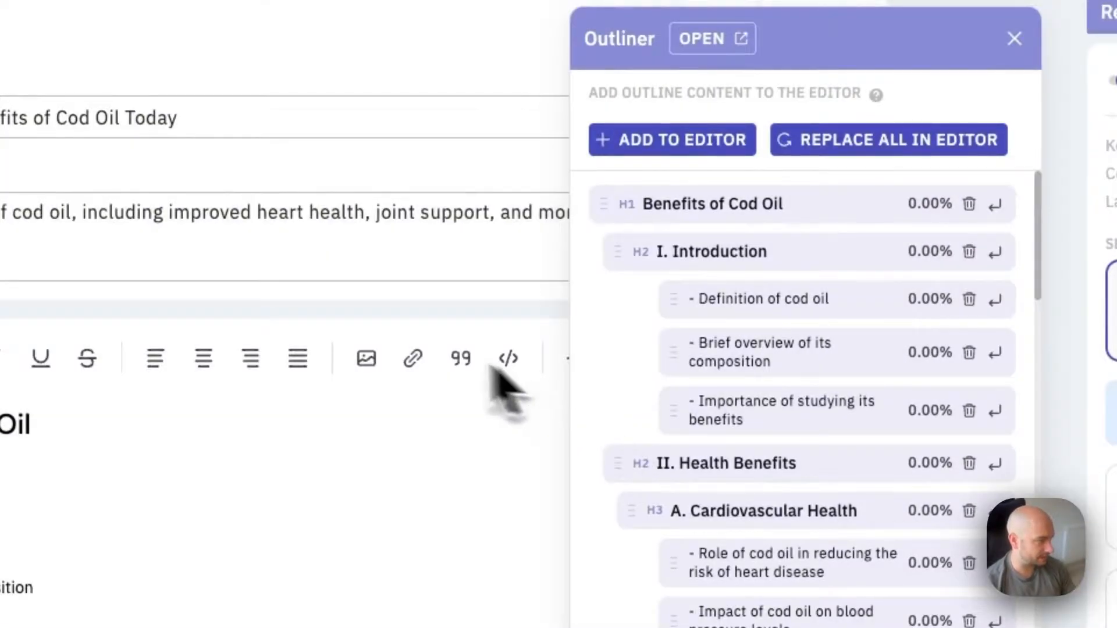
{"action": "left_click", "coordinate": [1014, 39]}
Step: Read through the inserted article outline in the editor from its introduction to its conclusion
{"action": "scroll", "coordinate": [439, 391], "scroll_direction": "down", "scroll_amount": 15}
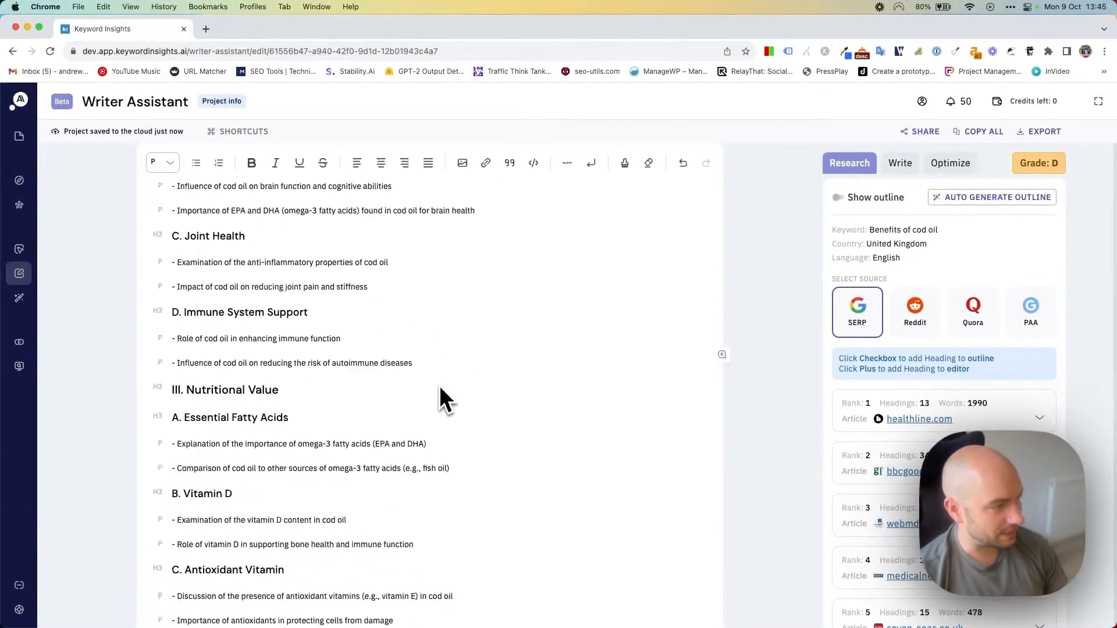
{"action": "scroll", "coordinate": [439, 389], "scroll_direction": "down", "scroll_amount": 10}
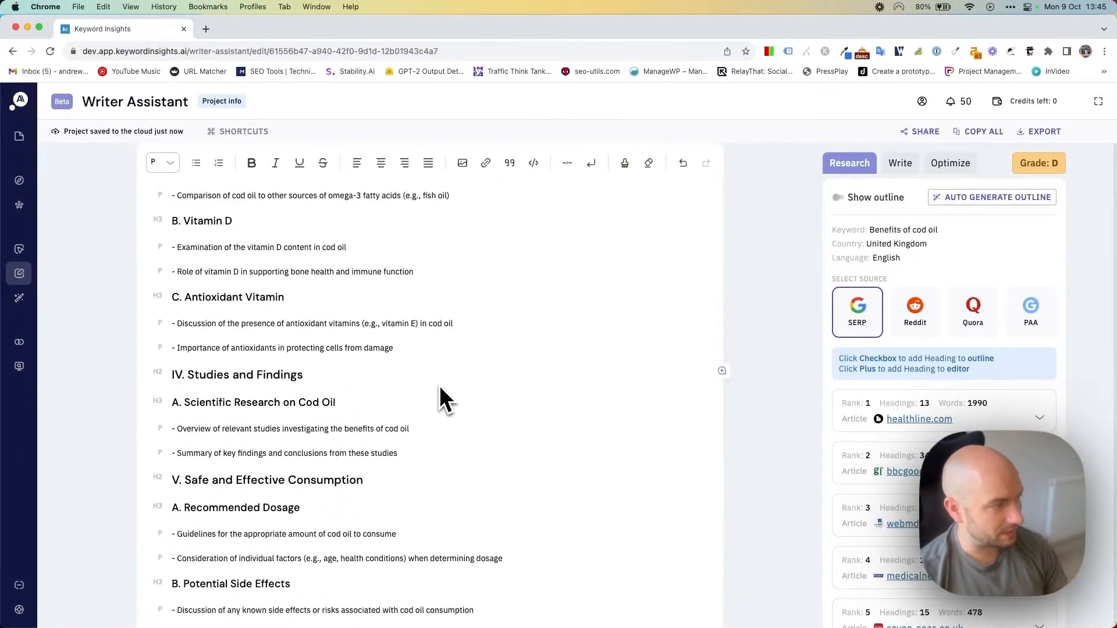
{"action": "scroll", "coordinate": [503, 415], "scroll_direction": "up", "scroll_amount": 20}
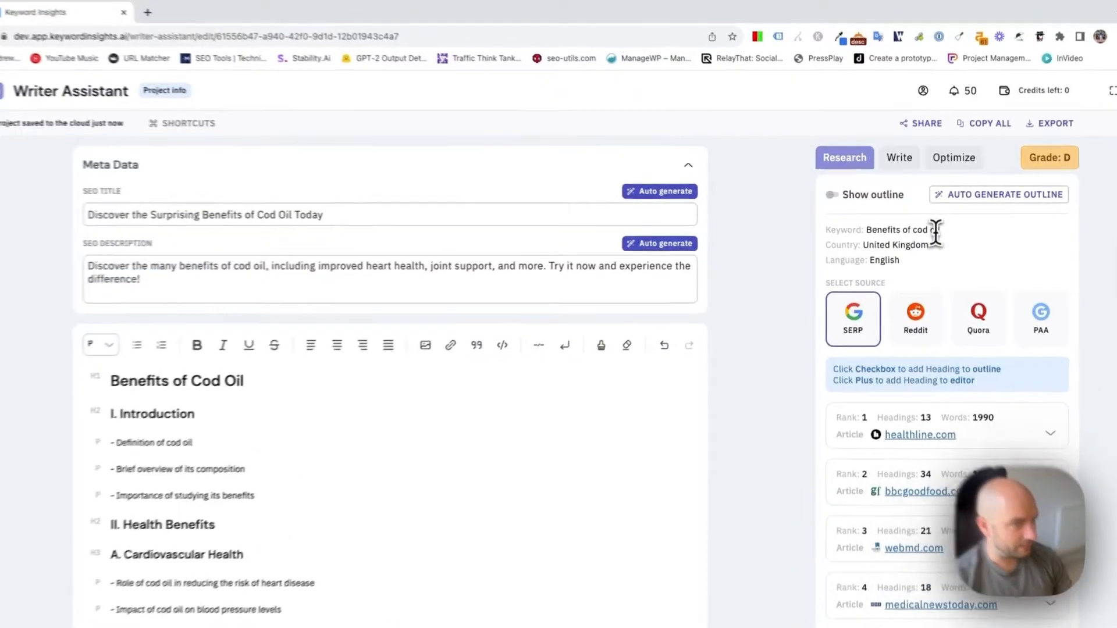
{"action": "scroll", "coordinate": [884, 232], "scroll_direction": "down", "scroll_amount": 10}
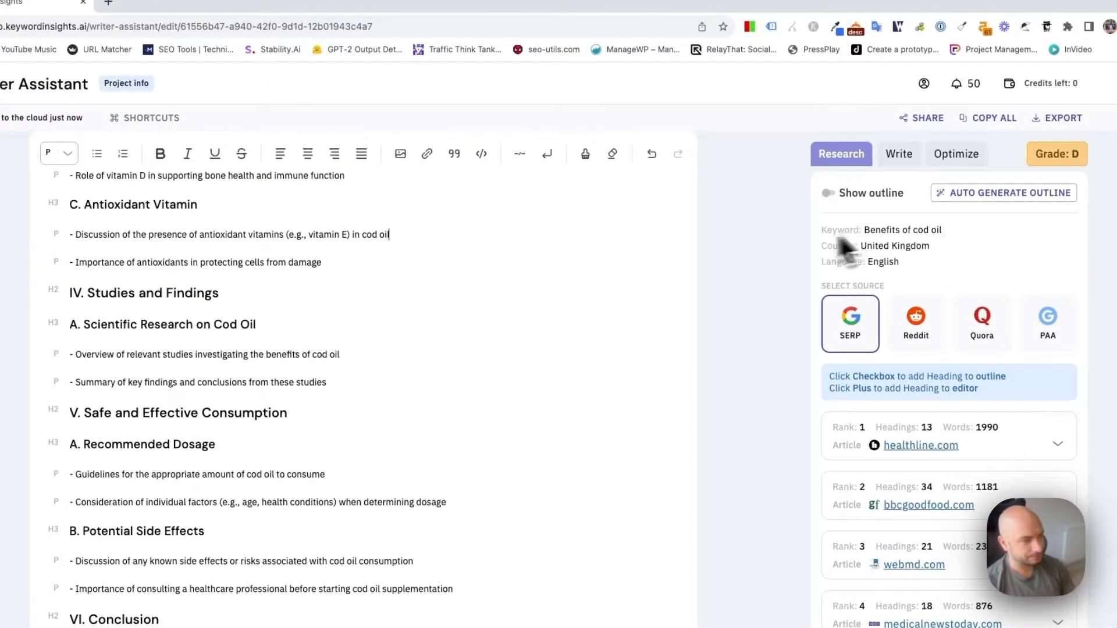
Step: Browse the research sources for the keyword: the healthline.com search result, followed by the Reddit, Quora and PAA headings
{"action": "scroll", "coordinate": [231, 384], "scroll_direction": "up", "scroll_amount": 7}
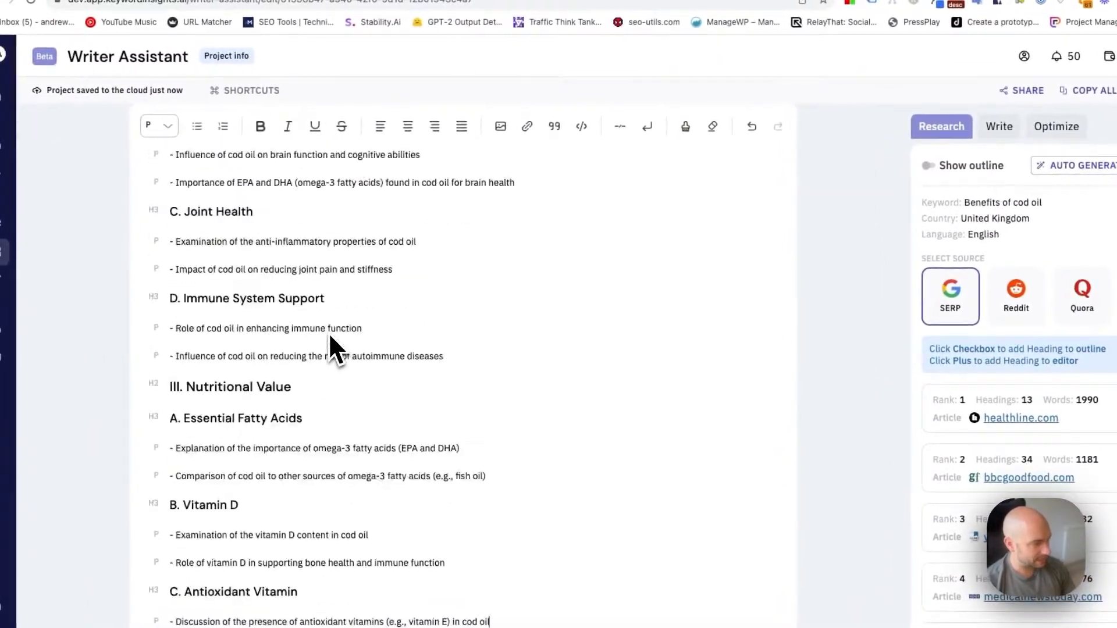
{"action": "scroll", "coordinate": [329, 333], "scroll_direction": "up", "scroll_amount": 5}
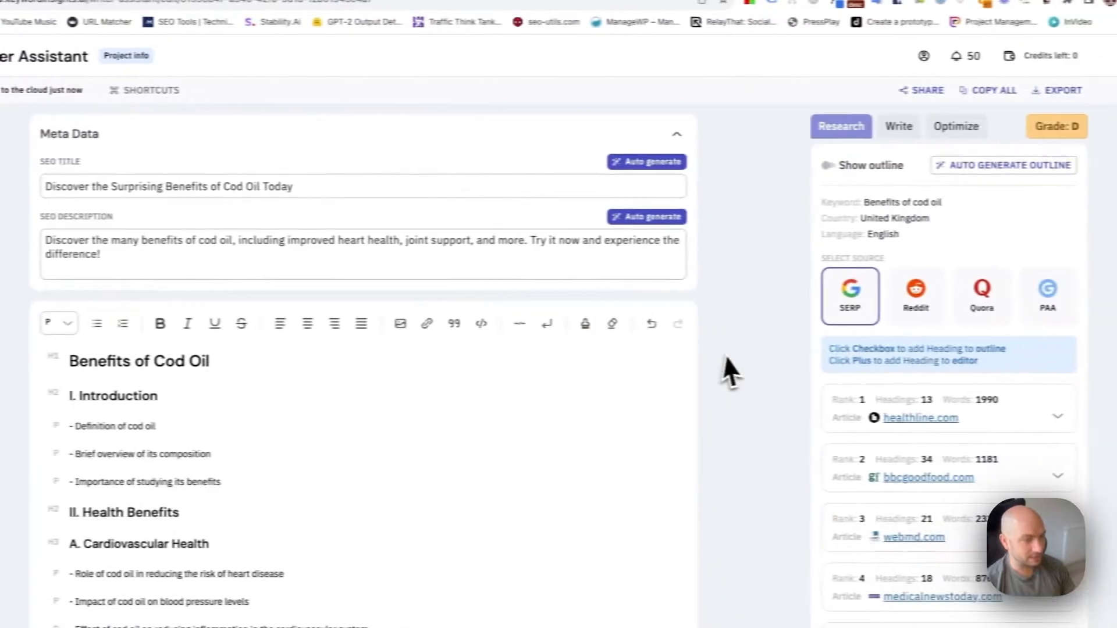
{"action": "left_click", "coordinate": [1036, 418]}
{"action": "left_click", "coordinate": [1035, 420]}
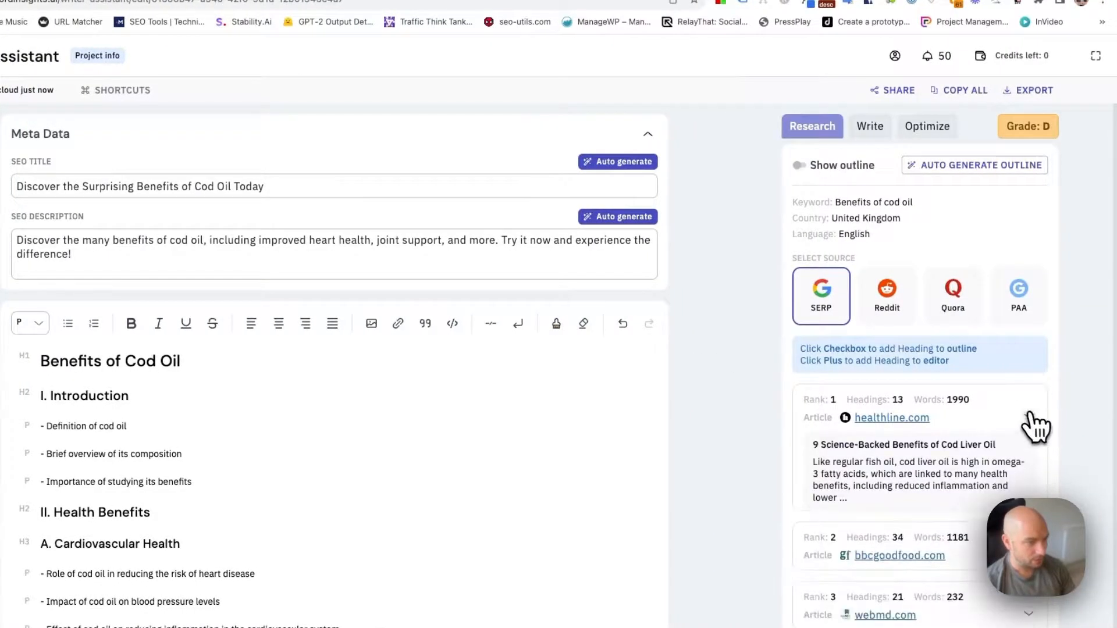
{"action": "scroll", "coordinate": [1030, 422], "scroll_direction": "down", "scroll_amount": 2}
{"action": "left_click", "coordinate": [899, 315]}
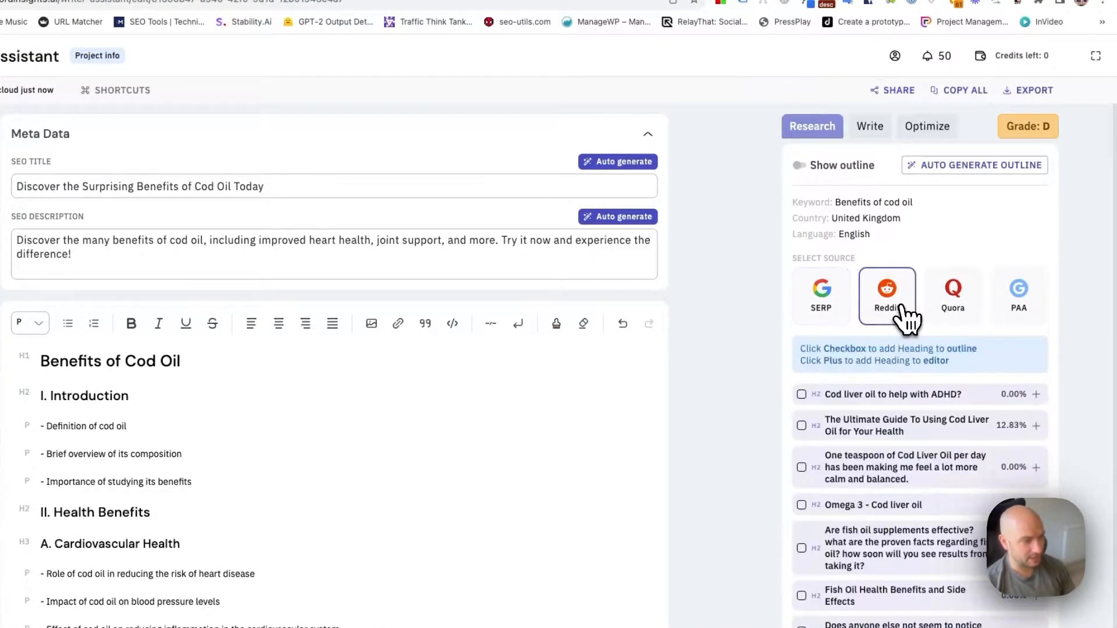
{"action": "scroll", "coordinate": [838, 373], "scroll_direction": "down", "scroll_amount": 8}
{"action": "left_click", "coordinate": [958, 311]}
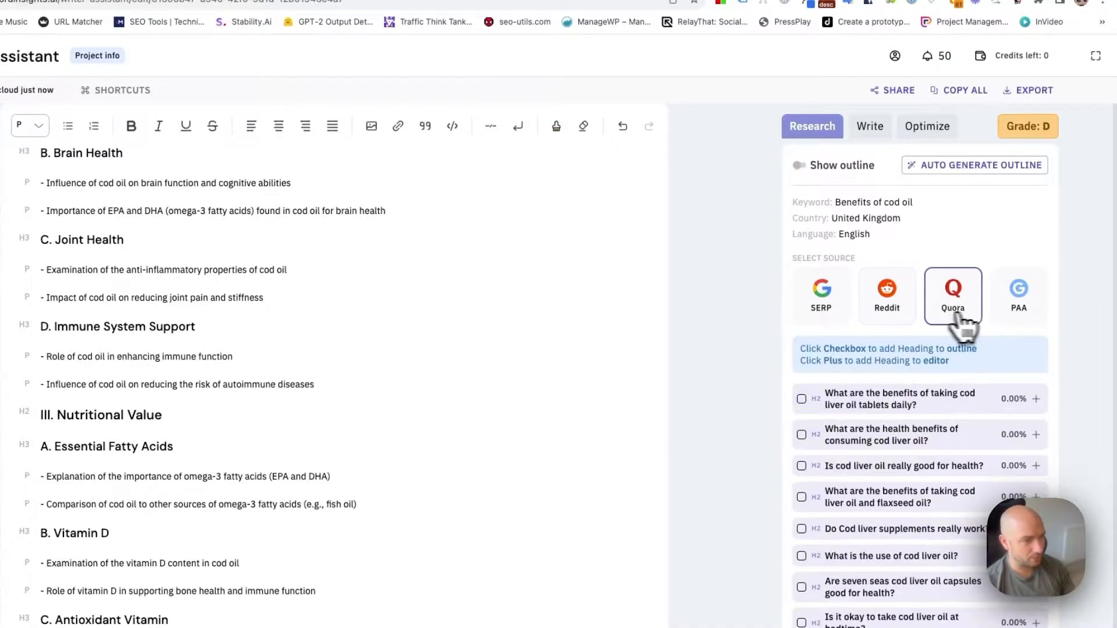
{"action": "left_click", "coordinate": [1022, 314]}
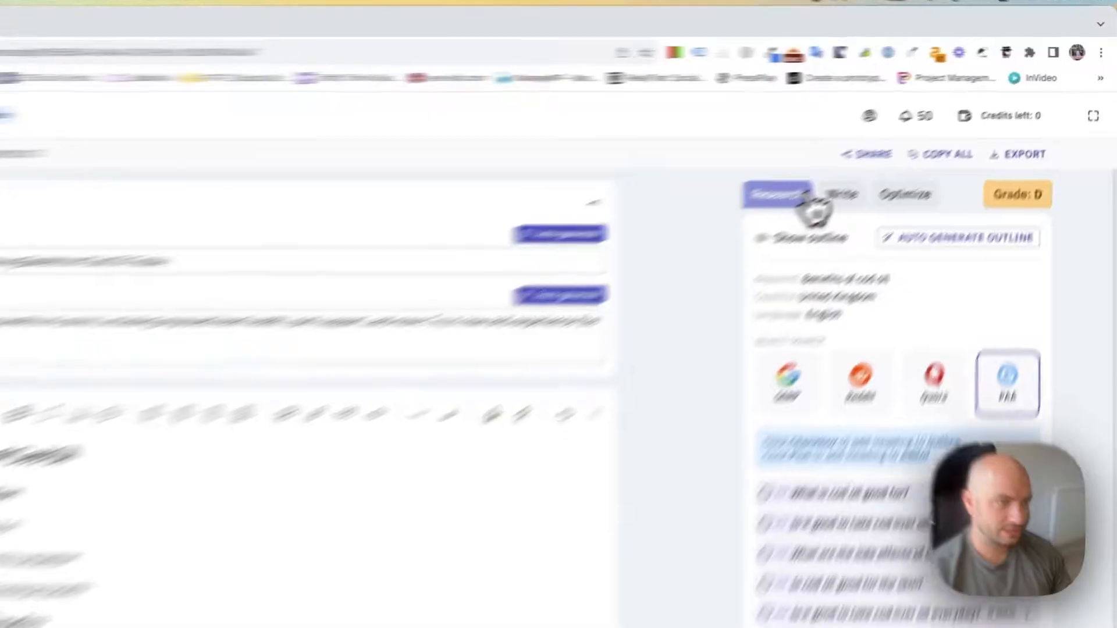
Step: Show the writing suggestions, and delete the "I. Introduction" heading together with the three points under it
{"action": "left_click", "coordinate": [887, 165]}
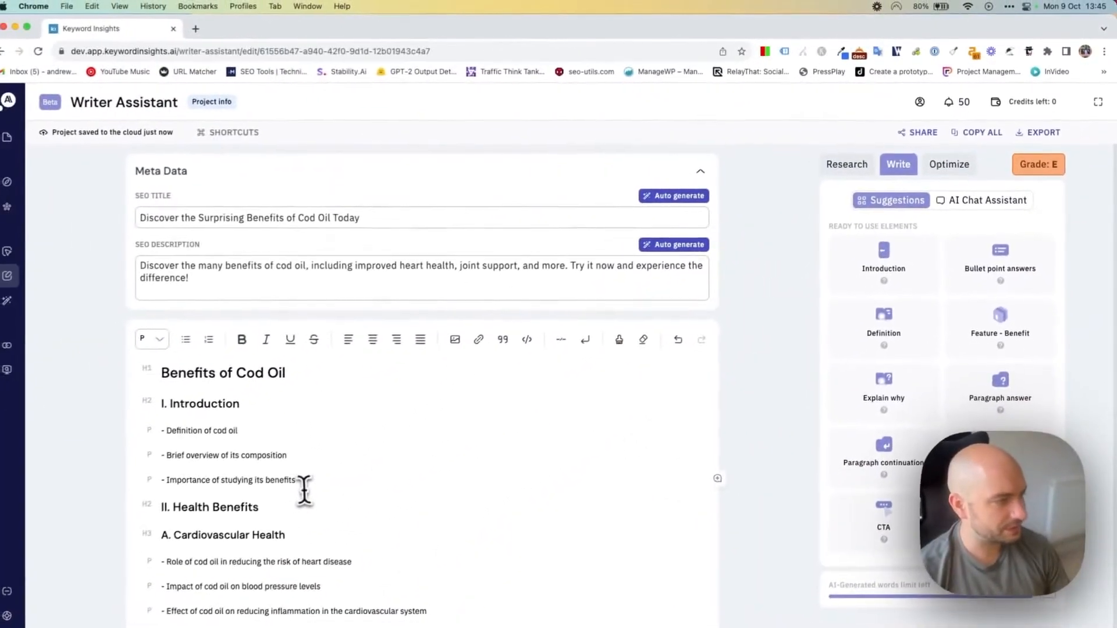
{"action": "left_click_drag", "start_coordinate": [305, 479], "coordinate": [165, 420]}
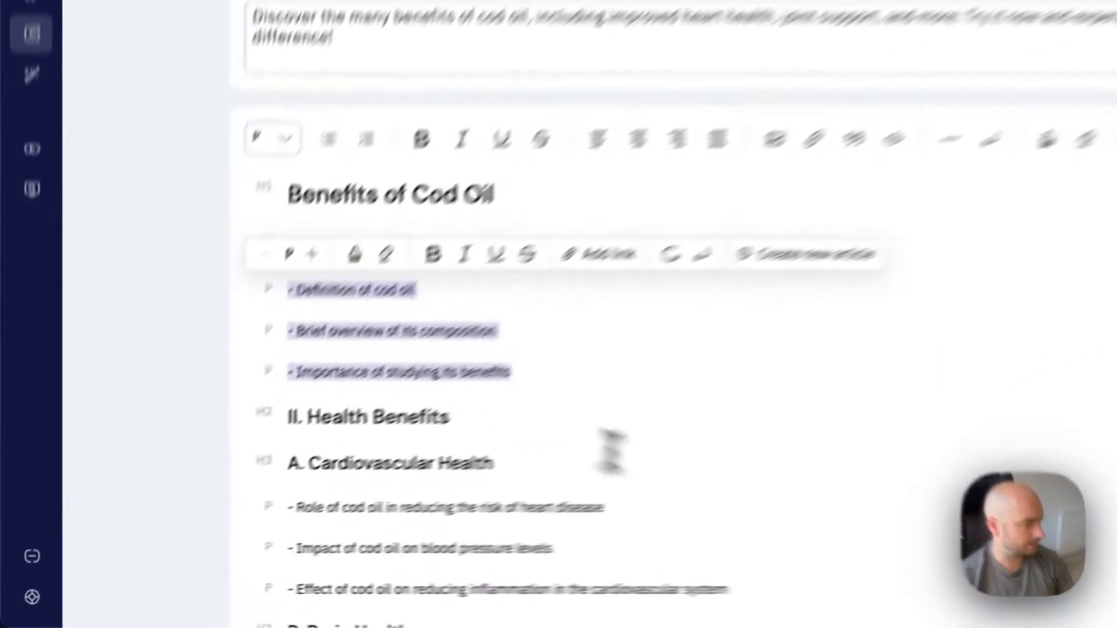
{"action": "left_click", "coordinate": [372, 542]}
{"action": "left_click_drag", "start_coordinate": [609, 322], "coordinate": [260, 232]}
{"action": "key", "text": "BackSpace"}
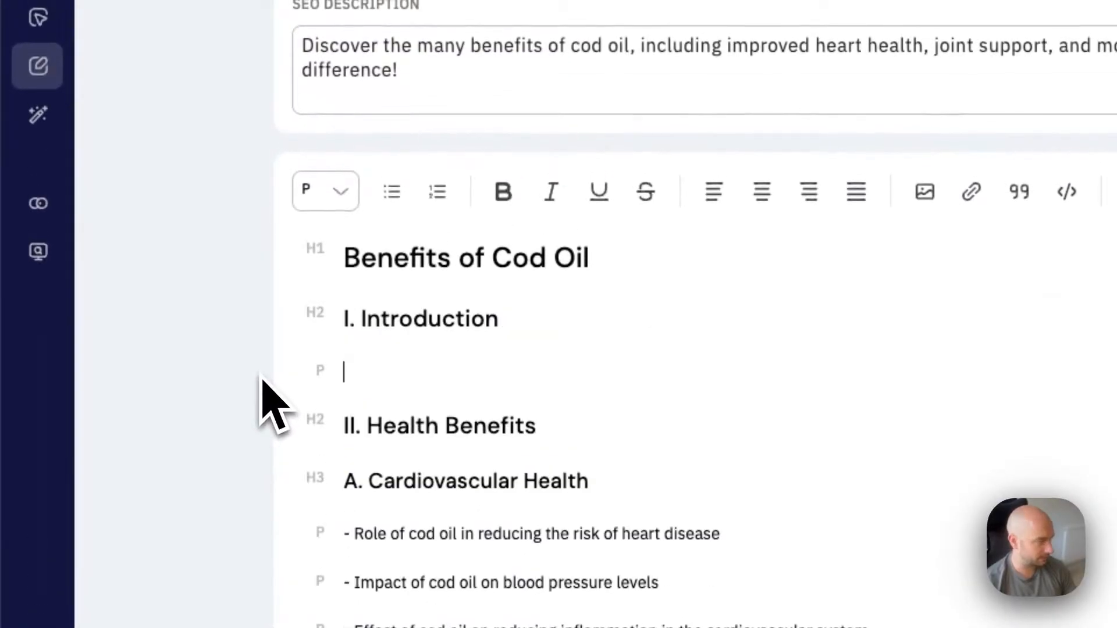
{"action": "left_click_drag", "start_coordinate": [501, 324], "coordinate": [280, 331]}
{"action": "key", "text": "BackSpace"}
{"action": "key", "text": "BackSpace"}
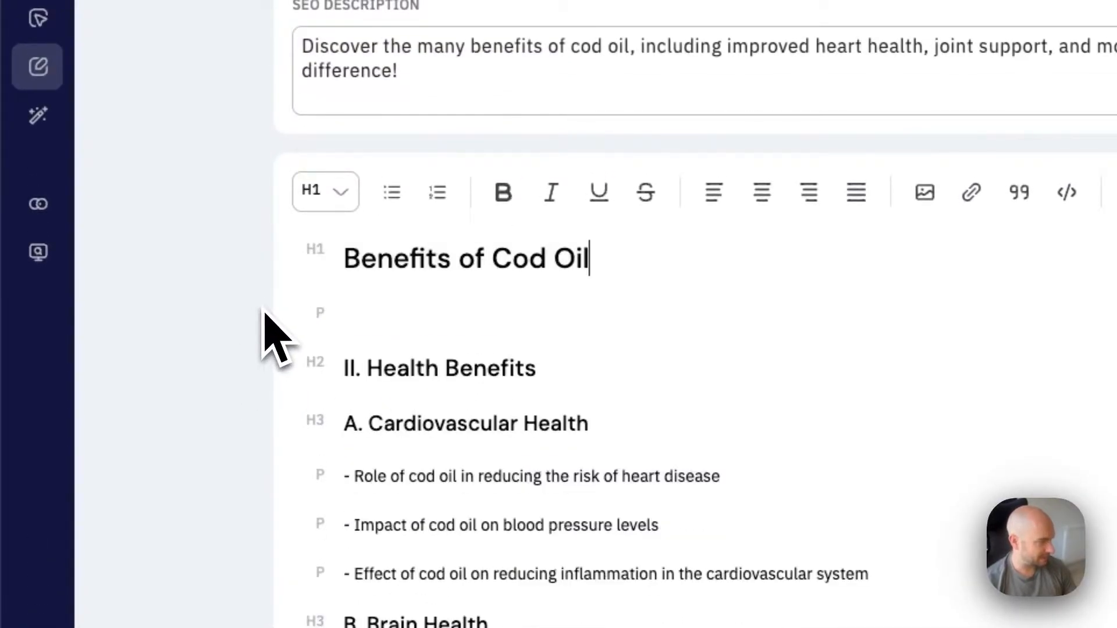
Step: Generate an introduction from the "Benefits of Cod Oil" title in the Default writing mode
{"action": "left_click_drag", "start_coordinate": [611, 257], "coordinate": [340, 250]}
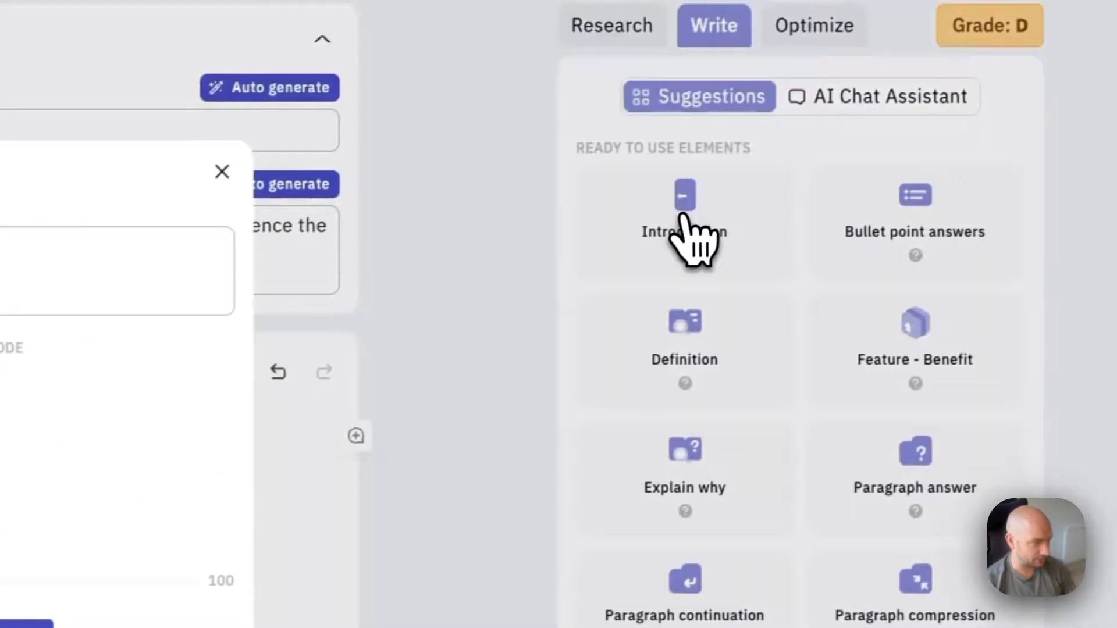
{"action": "left_click", "coordinate": [693, 242]}
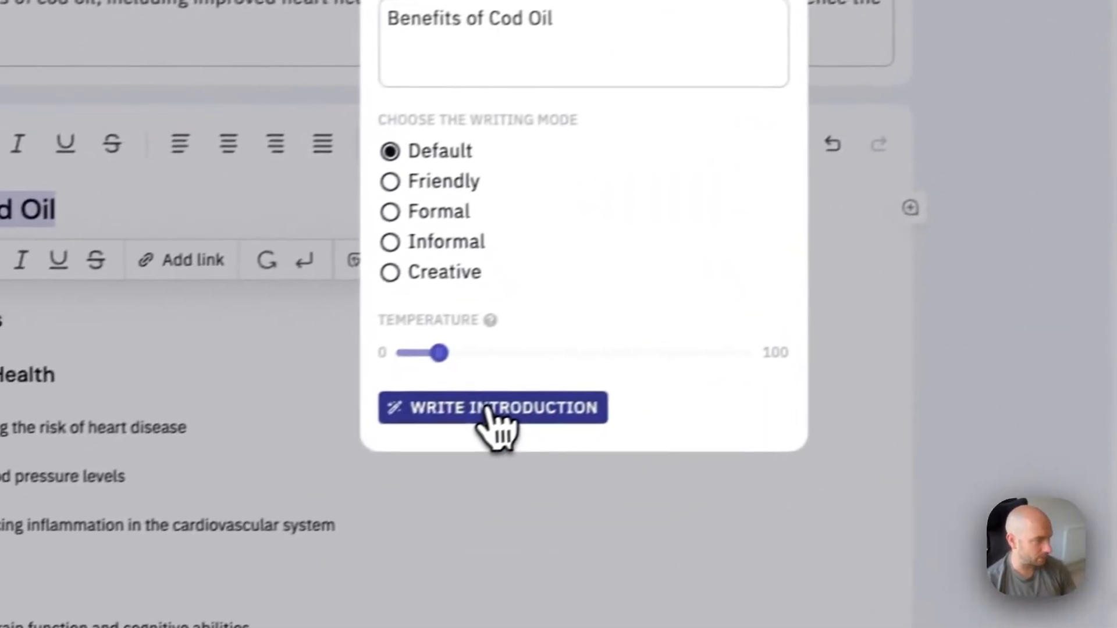
{"action": "left_click", "coordinate": [486, 410]}
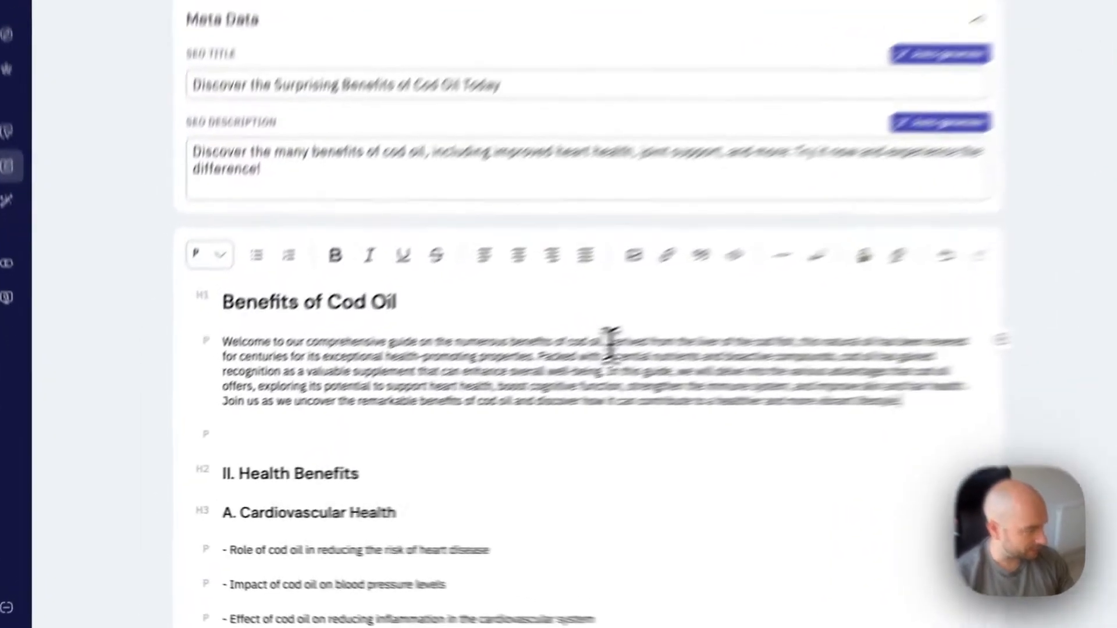
Step: Delete the introduction's opening sentence, "Welcome to our comprehensive guide on the numerous benefits of cod oil."
{"action": "left_click_drag", "start_coordinate": [428, 401], "coordinate": [211, 402]}
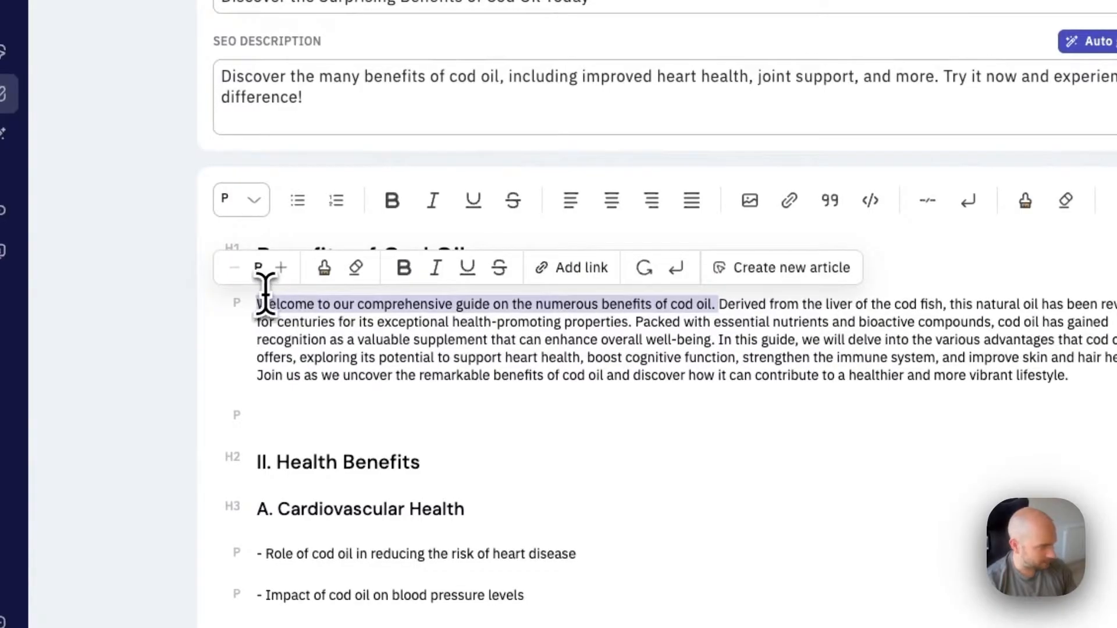
{"action": "key", "text": "BackSpace"}
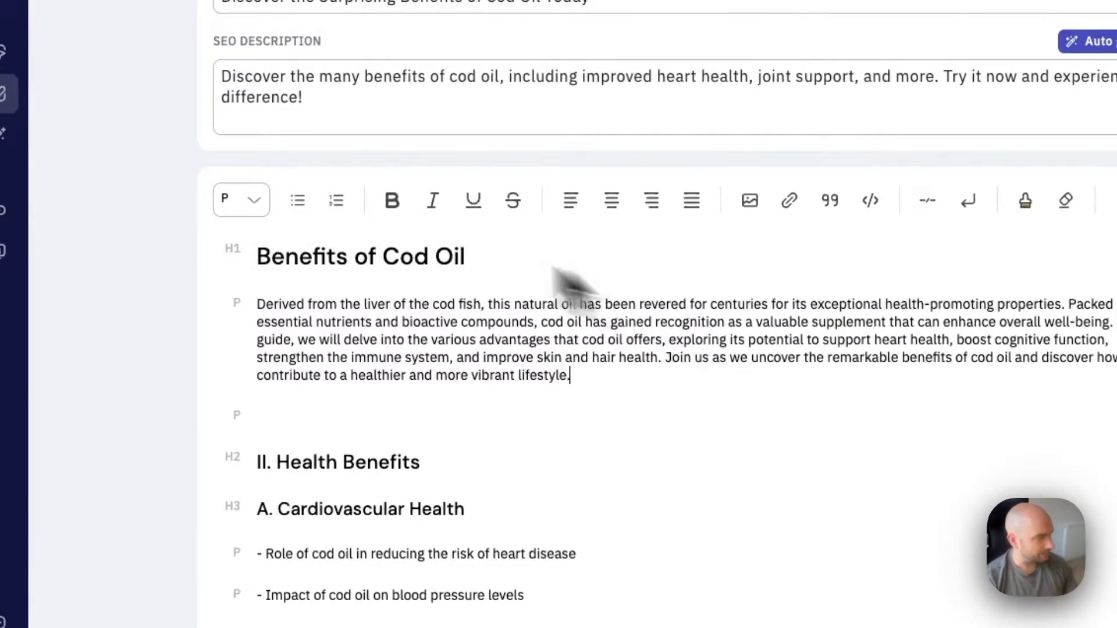
{"action": "left_click", "coordinate": [621, 417]}
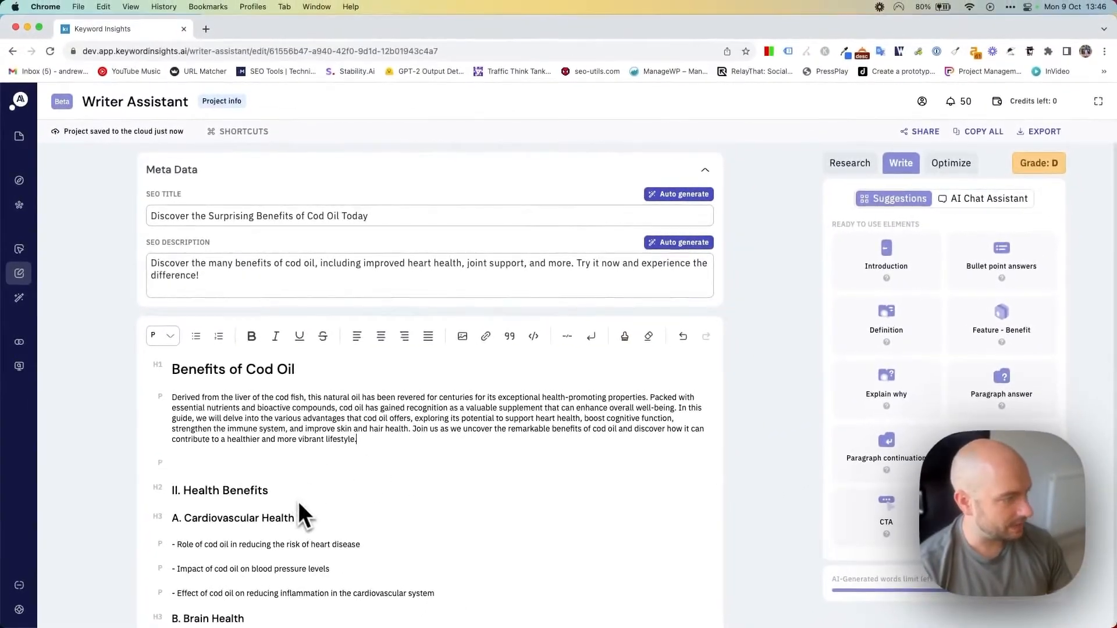
Step: Change the "II. Health Benefits" heading to "Health Benefits of cod liver oil", without its Roman numeral
{"action": "scroll", "coordinate": [299, 503], "scroll_direction": "down", "scroll_amount": 2}
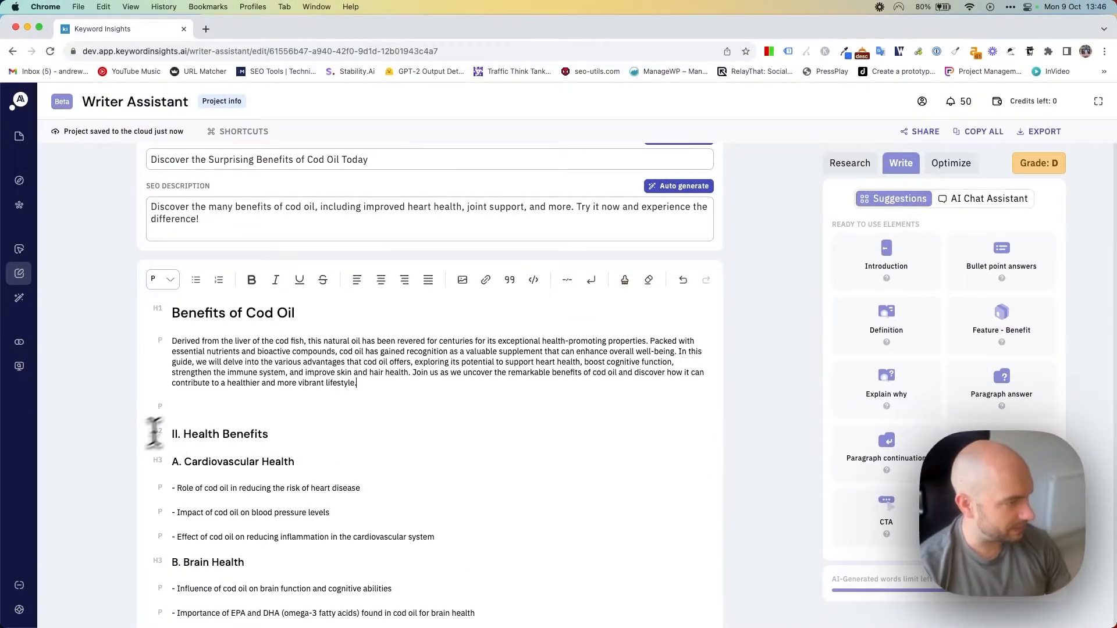
{"action": "left_click", "coordinate": [287, 433]}
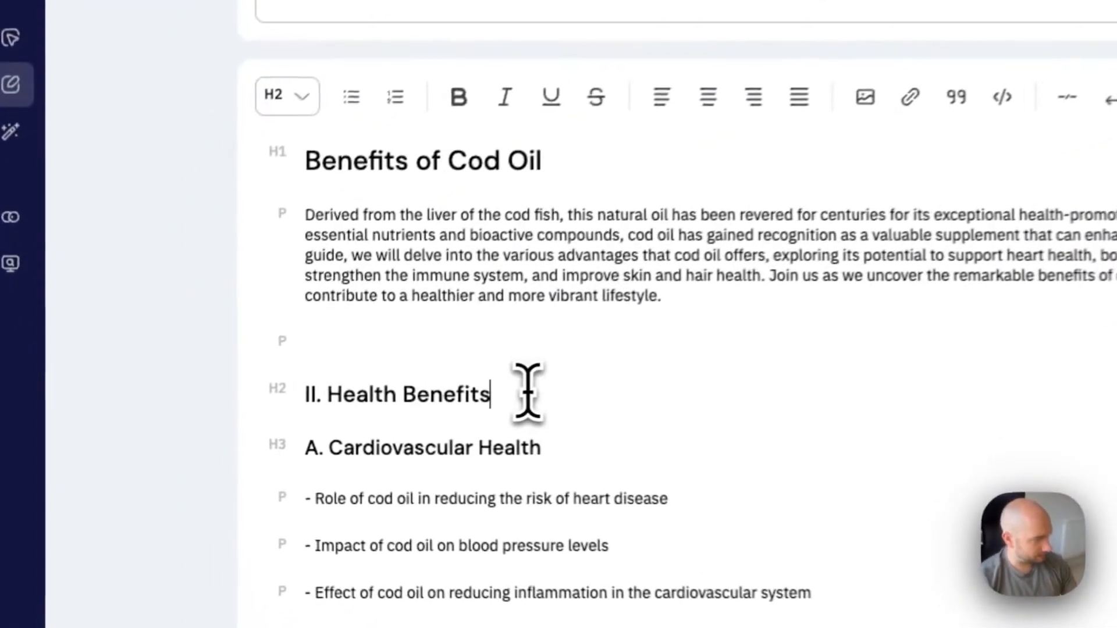
{"action": "type", "text": "of cod liver oil"}
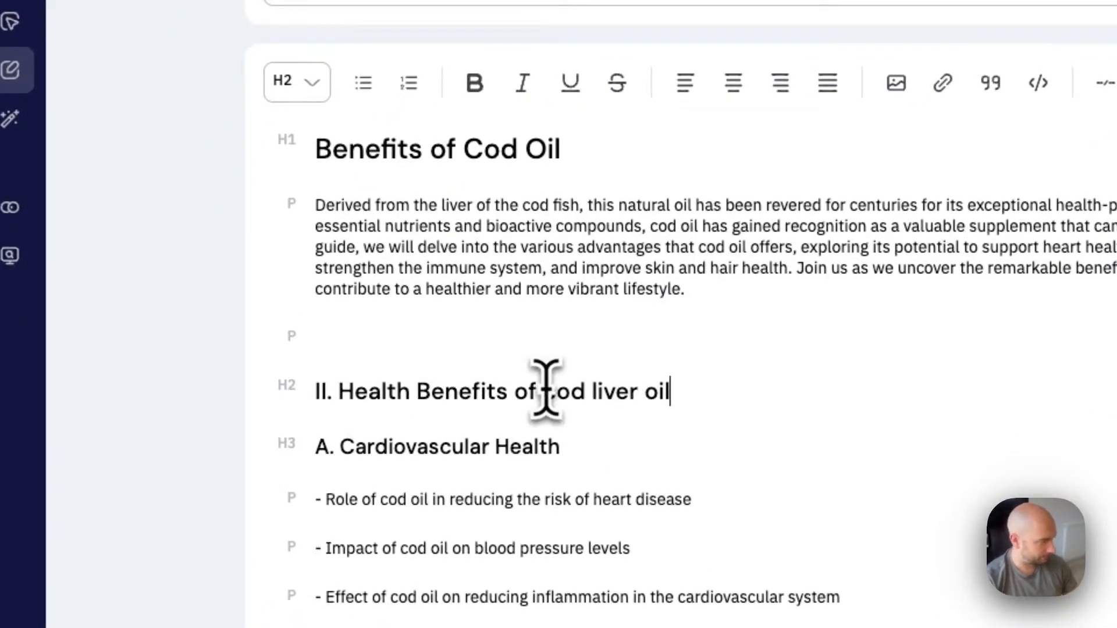
{"action": "left_click_drag", "start_coordinate": [339, 392], "coordinate": [302, 391]}
{"action": "key", "text": "BackSpace"}
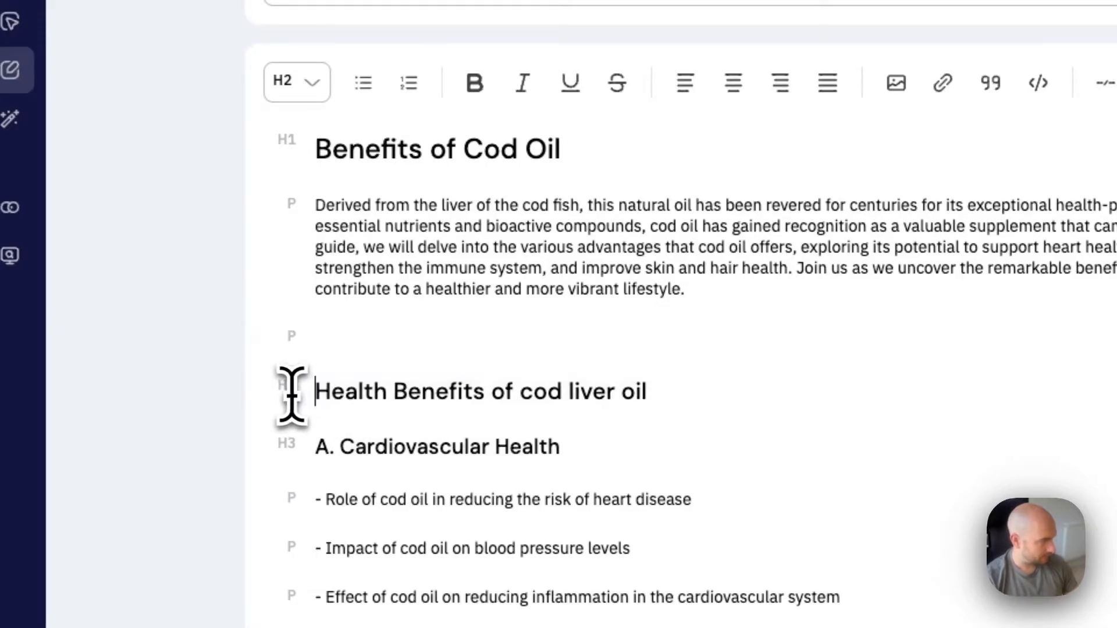
Step: Write a paragraph answer for the "Health Benefits of cod liver oil" heading in the Default writing mode
{"action": "scroll", "coordinate": [634, 419], "scroll_direction": "down", "scroll_amount": 3}
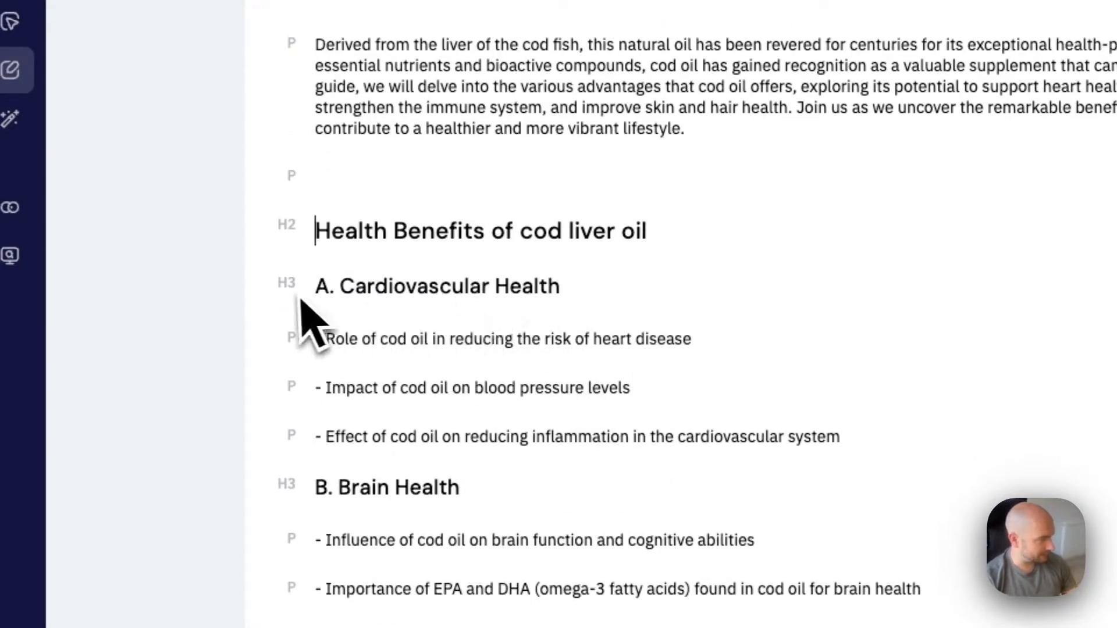
{"action": "left_click_drag", "start_coordinate": [648, 231], "coordinate": [315, 231]}
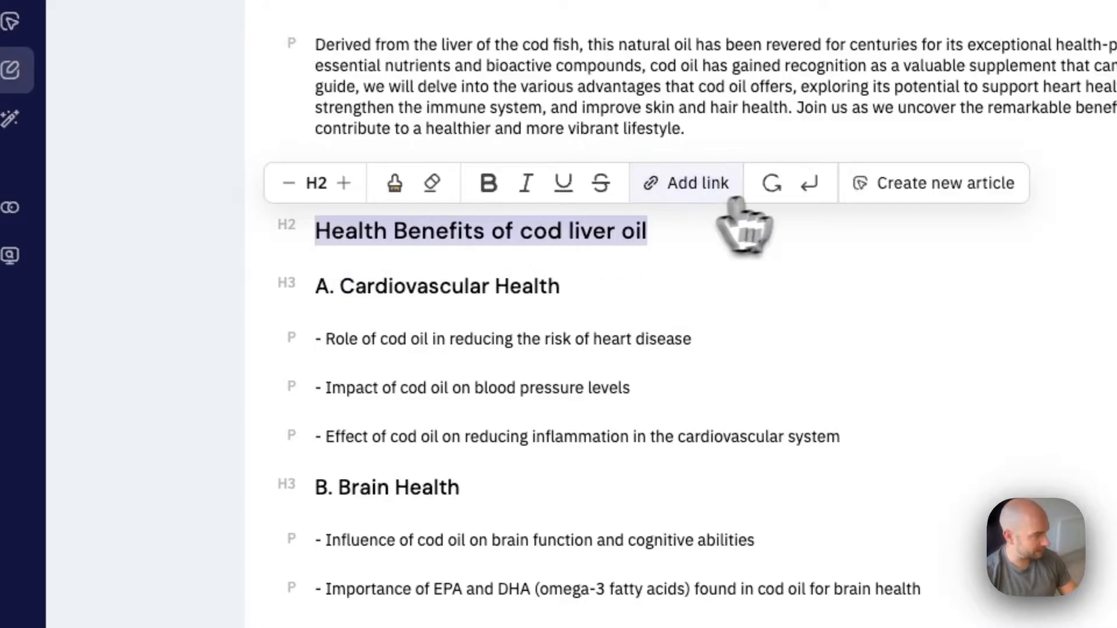
{"action": "left_click", "coordinate": [808, 184]}
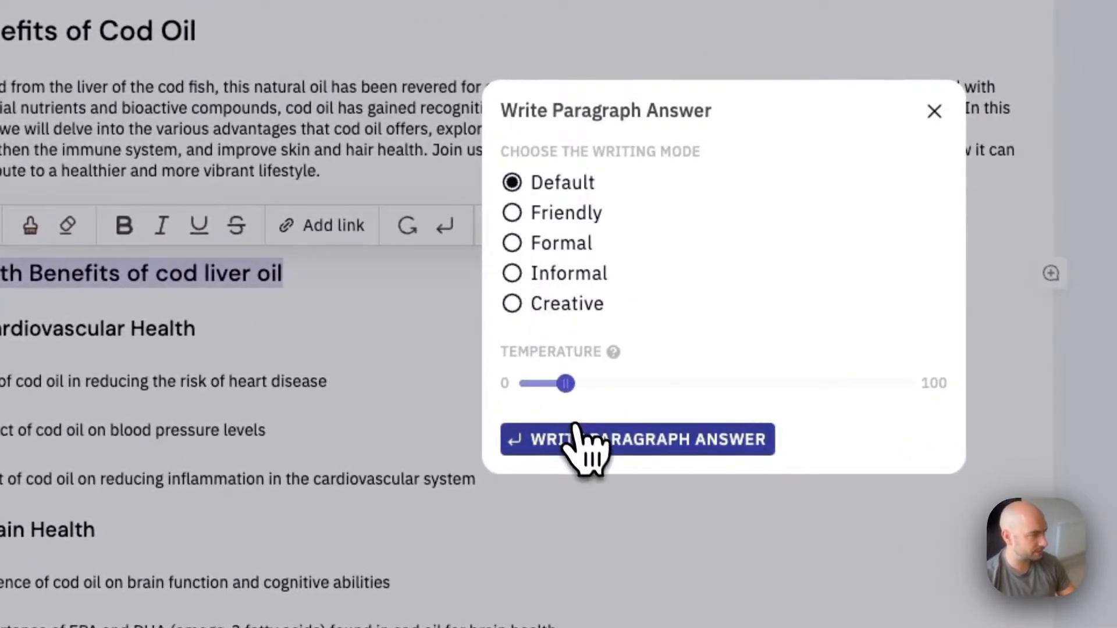
{"action": "left_click", "coordinate": [575, 439]}
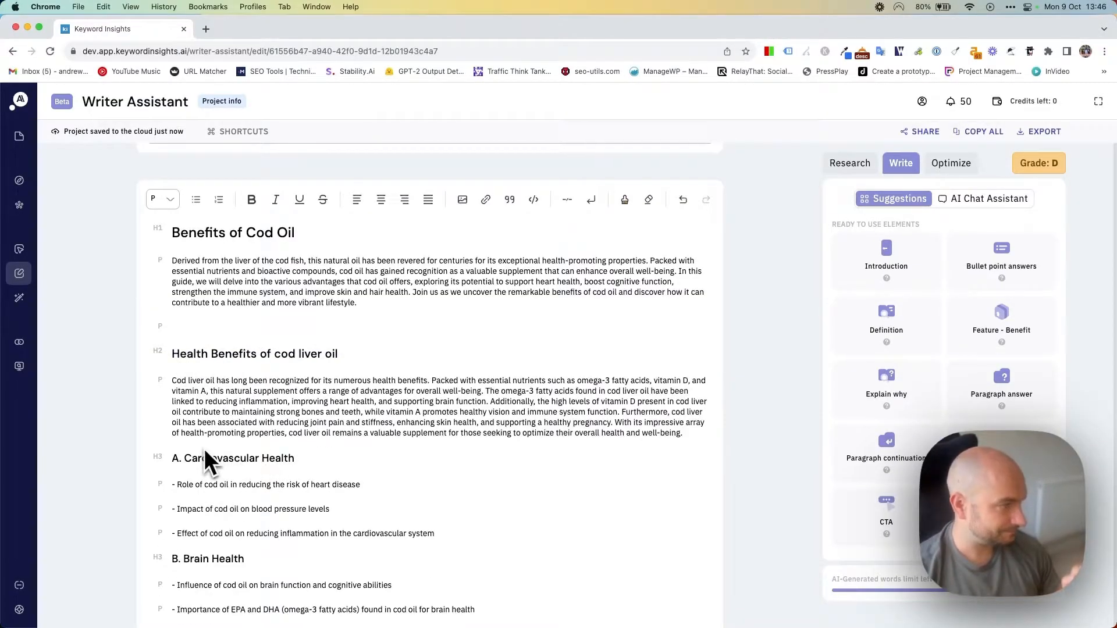
{"action": "left_click_drag", "start_coordinate": [378, 300], "coordinate": [208, 303]}
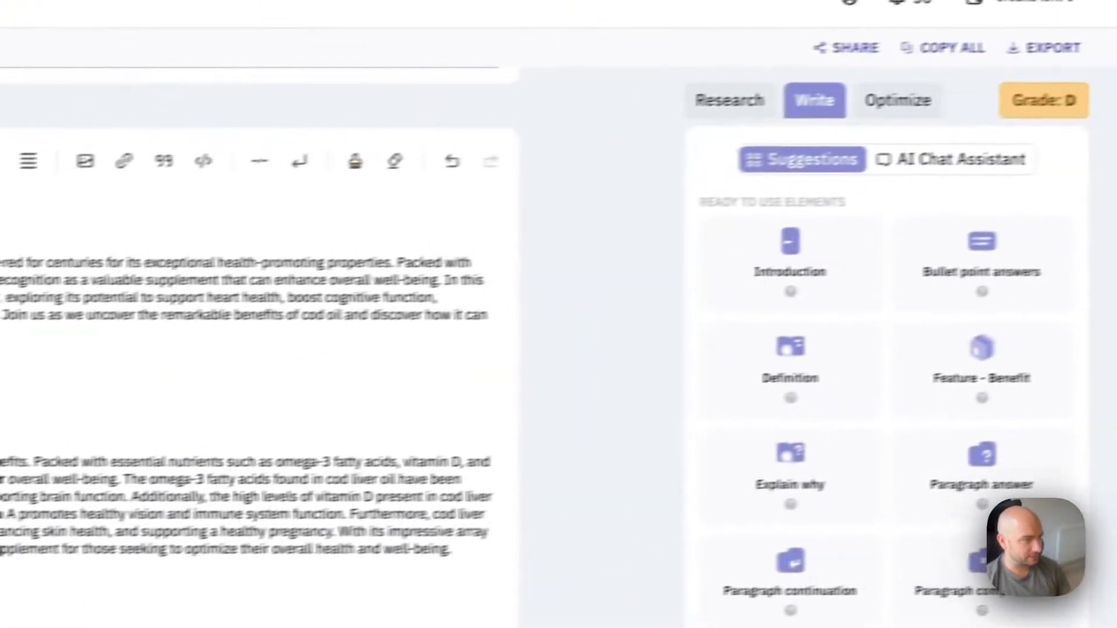
Step: Add the H2 heading "May improve bone health" from the healthline.com result to the outline and the editor, and close the Outliner
{"action": "left_click", "coordinate": [728, 100]}
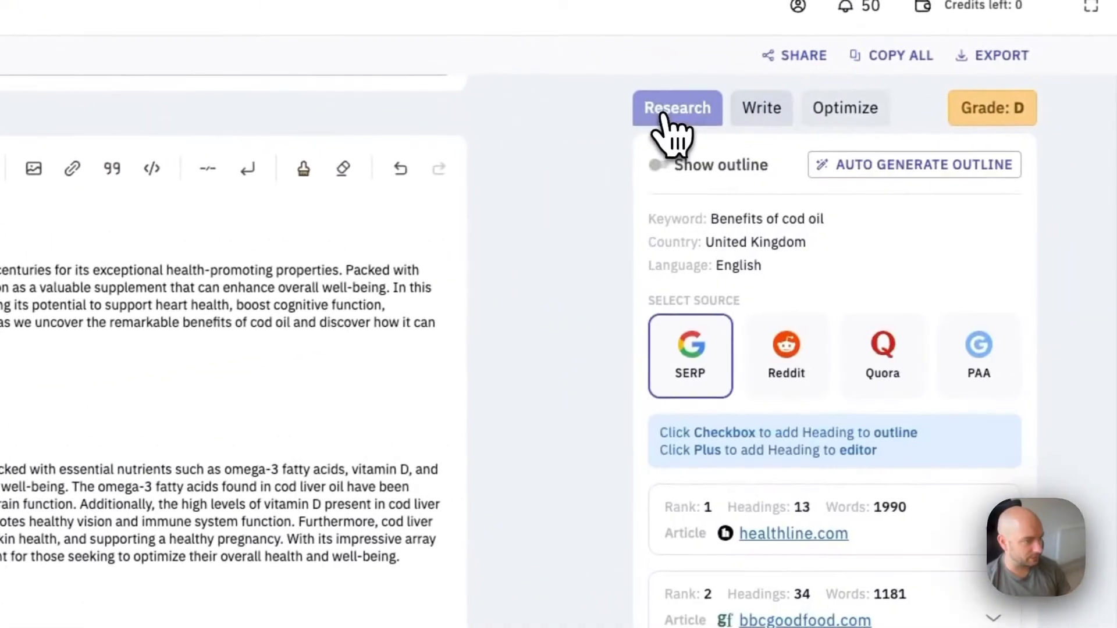
{"action": "left_click", "coordinate": [985, 531]}
{"action": "scroll", "coordinate": [927, 536], "scroll_direction": "down", "scroll_amount": 3}
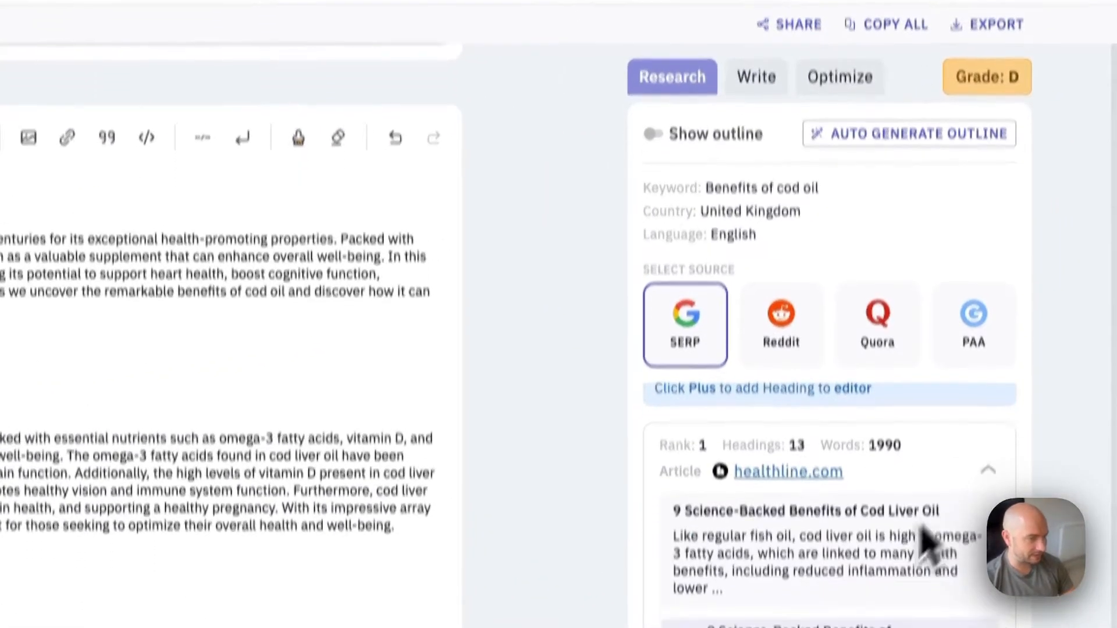
{"action": "left_click", "coordinate": [685, 512]}
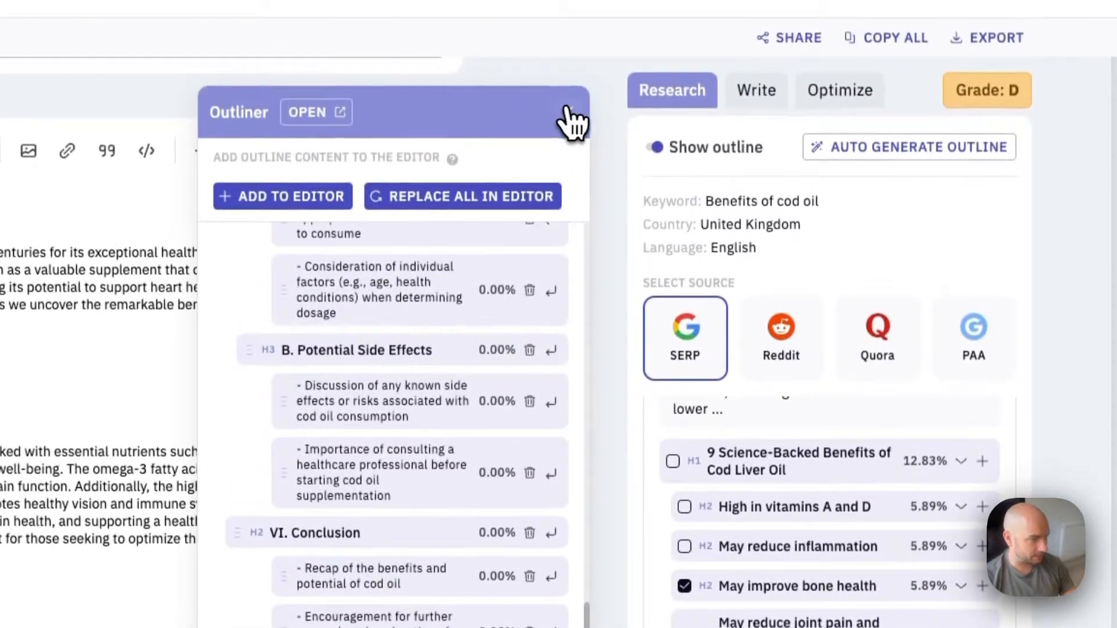
{"action": "left_click", "coordinate": [567, 88]}
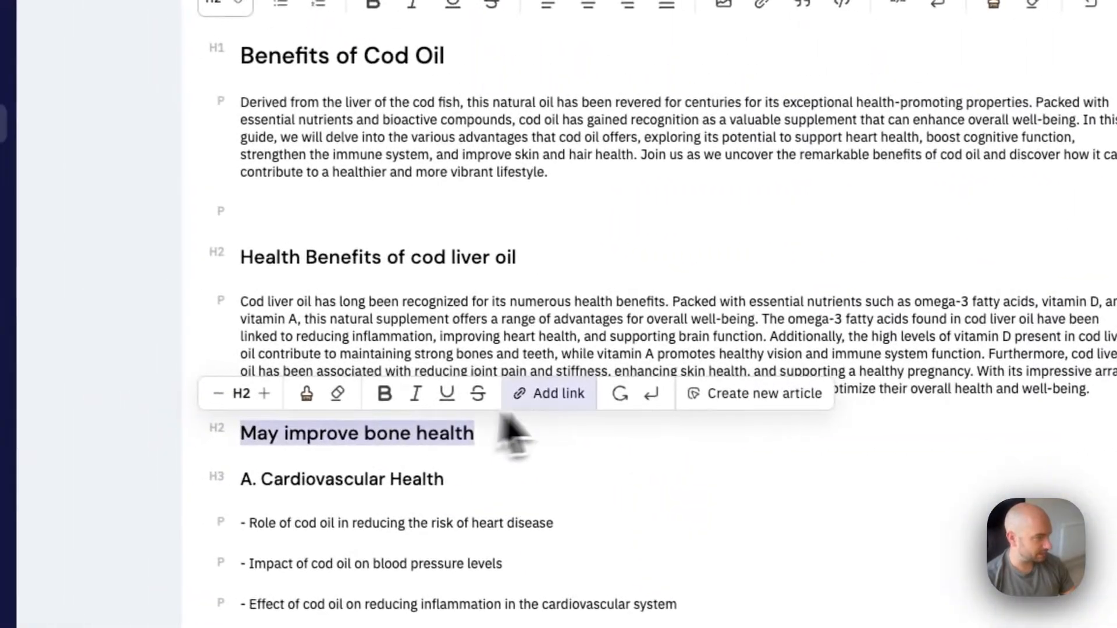
Step: Rephrase the "May improve bone health" heading in the Default writing mode, and delete the rephrased text
{"action": "left_click", "coordinate": [624, 396]}
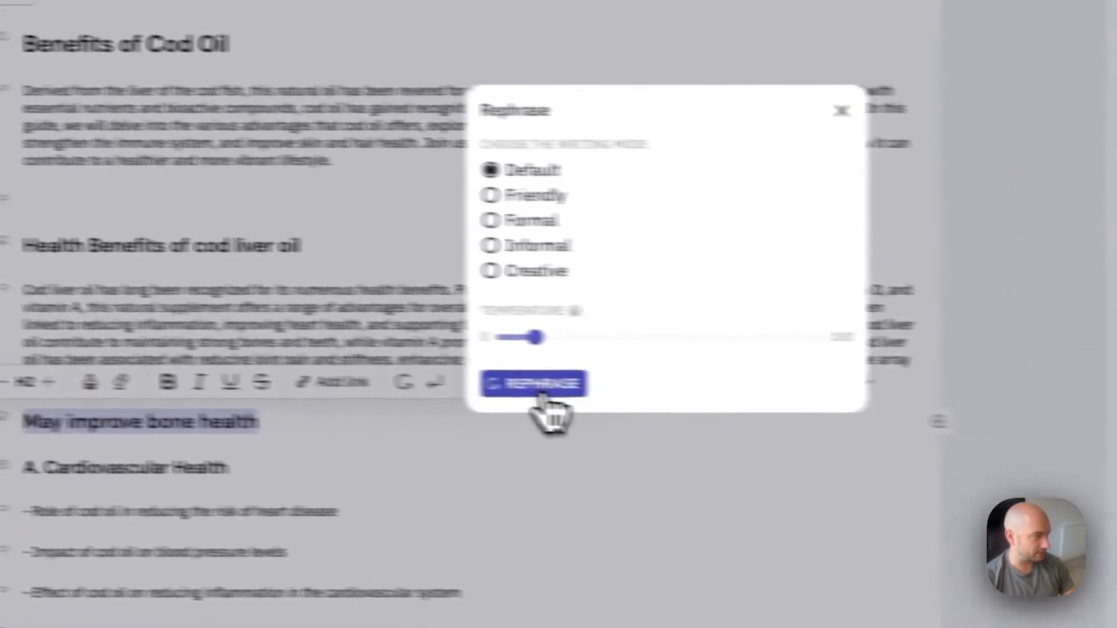
{"action": "left_click", "coordinate": [753, 394]}
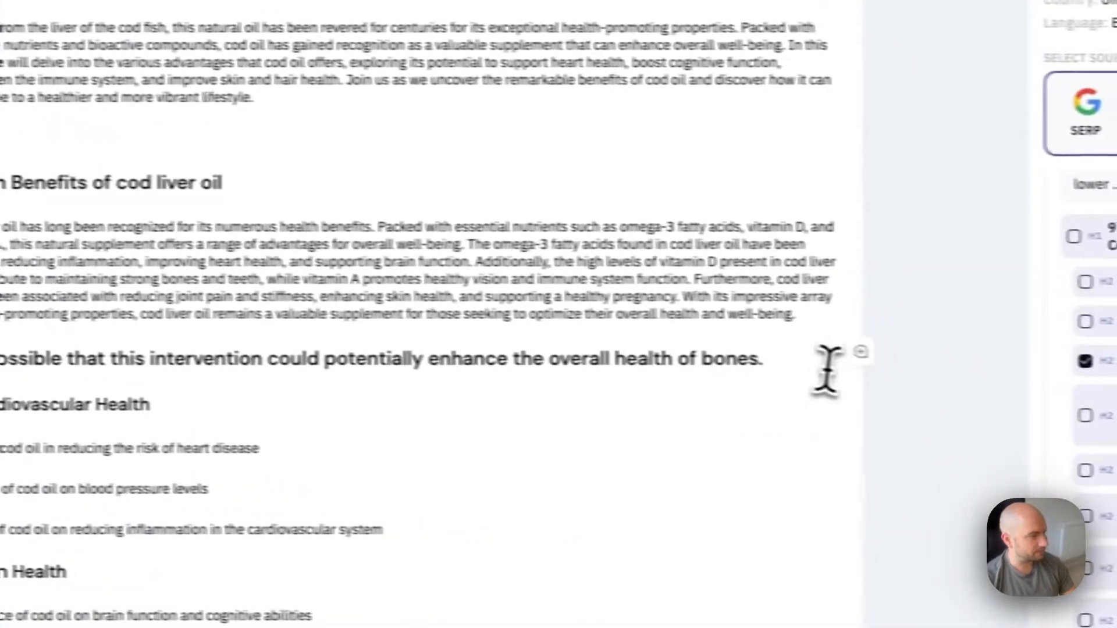
{"action": "left_click_drag", "start_coordinate": [1042, 375], "coordinate": [213, 375]}
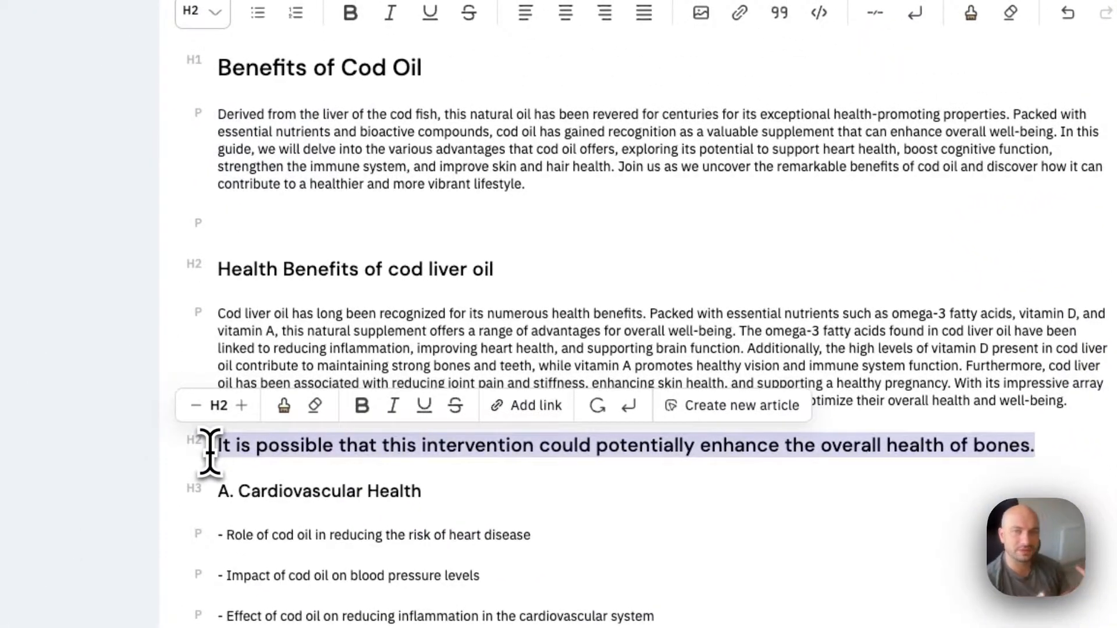
{"action": "key", "text": "BackSpace"}
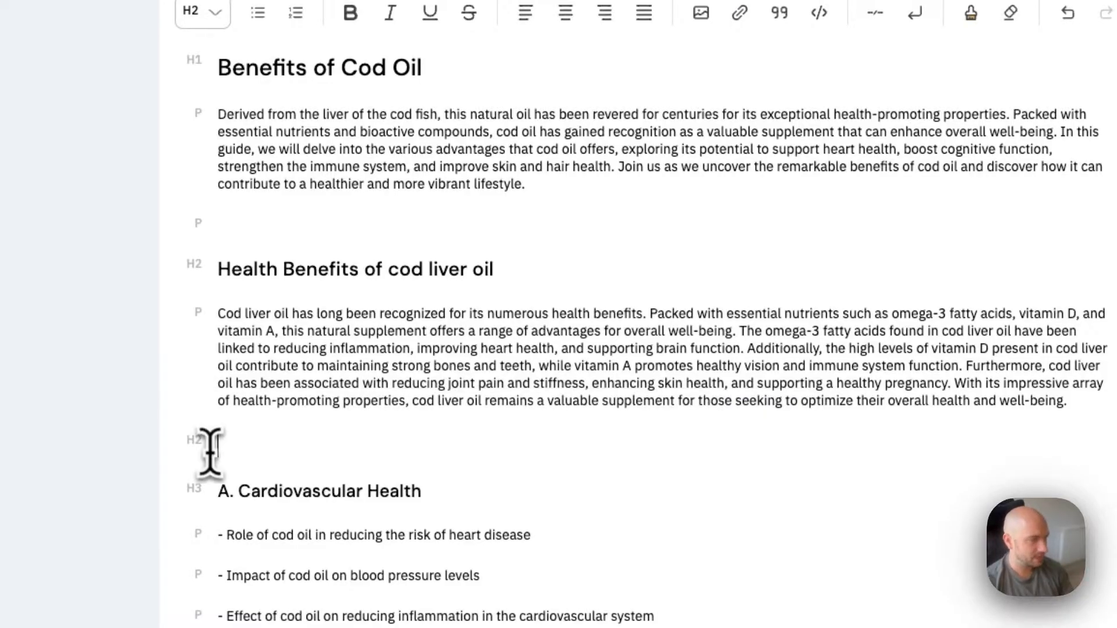
{"action": "left_click", "coordinate": [524, 267]}
{"action": "left_click_drag", "start_coordinate": [460, 319], "coordinate": [102, 321]}
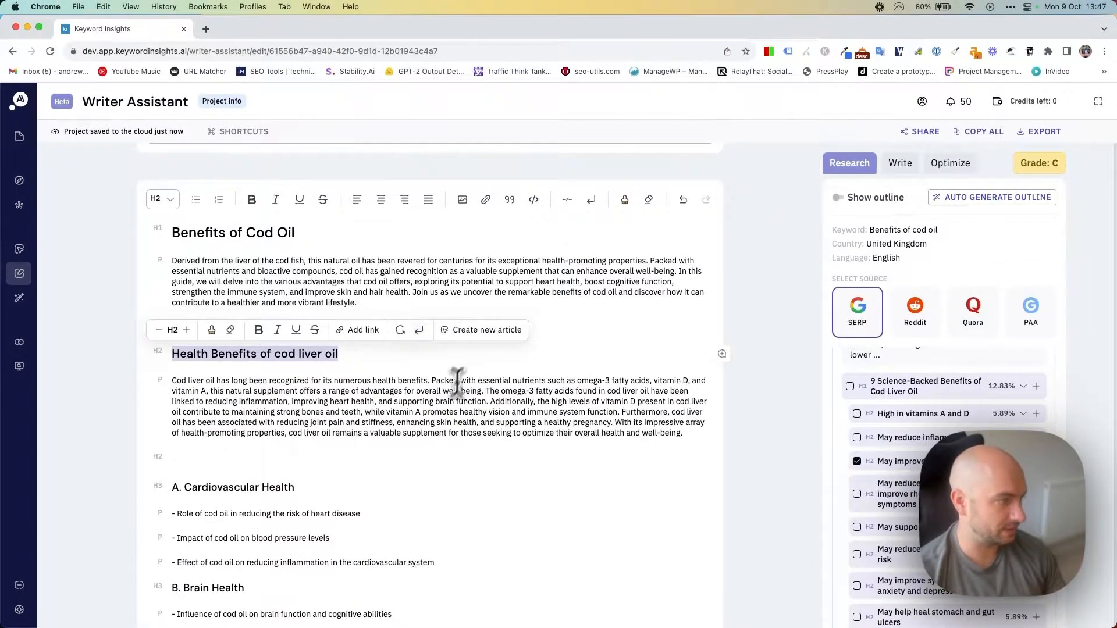
{"action": "left_click", "coordinate": [411, 422]}
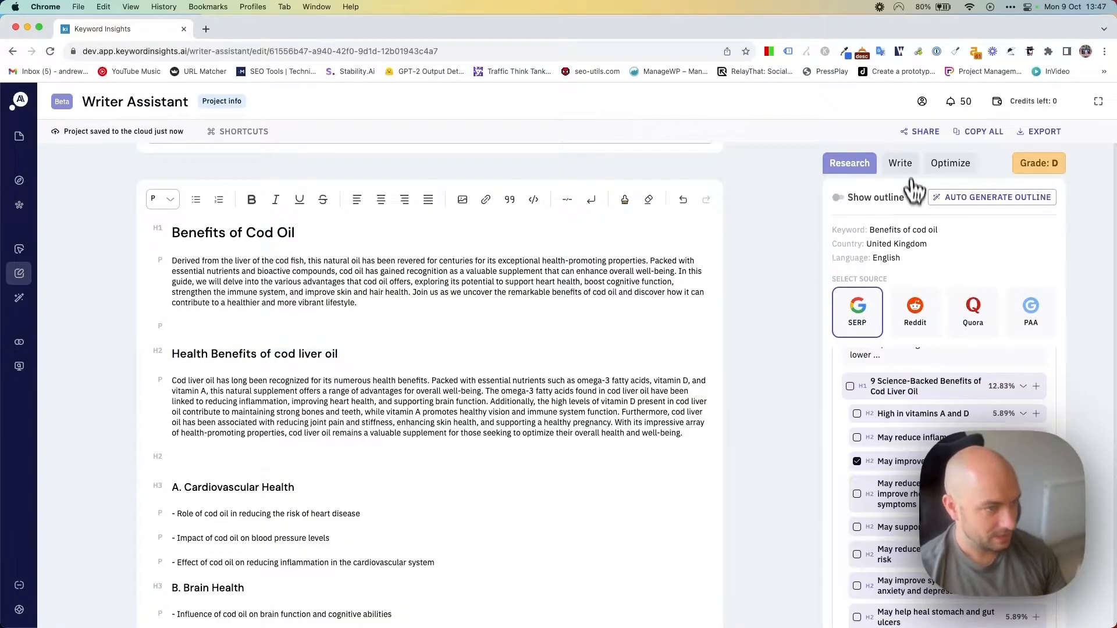
Step: Write bullet point answers for "explain benefits of cod liver oil for old people" in the Default writing mode at the empty H2 line
{"action": "left_click", "coordinate": [901, 163]}
{"action": "left_click_drag", "start_coordinate": [336, 355], "coordinate": [176, 362]}
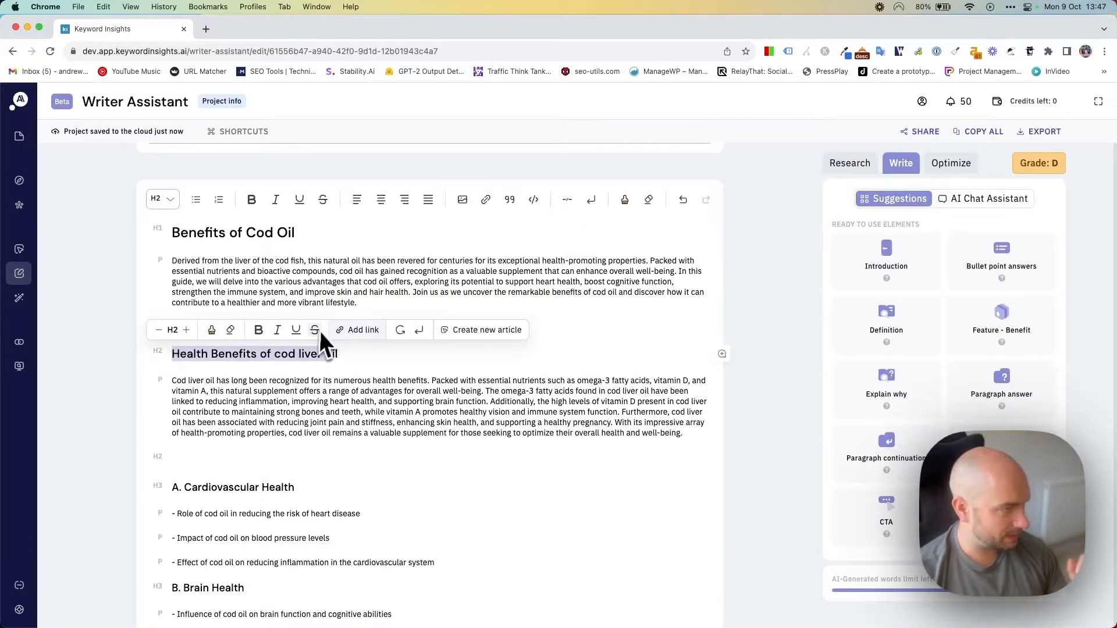
{"action": "left_click", "coordinate": [344, 384]}
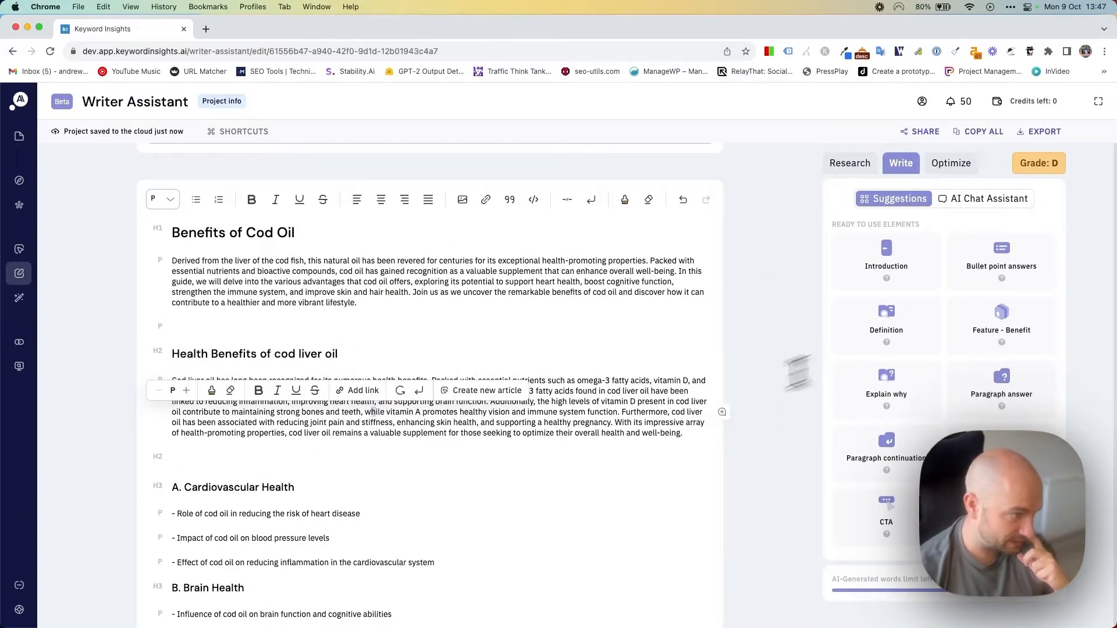
{"action": "left_click", "coordinate": [506, 447]}
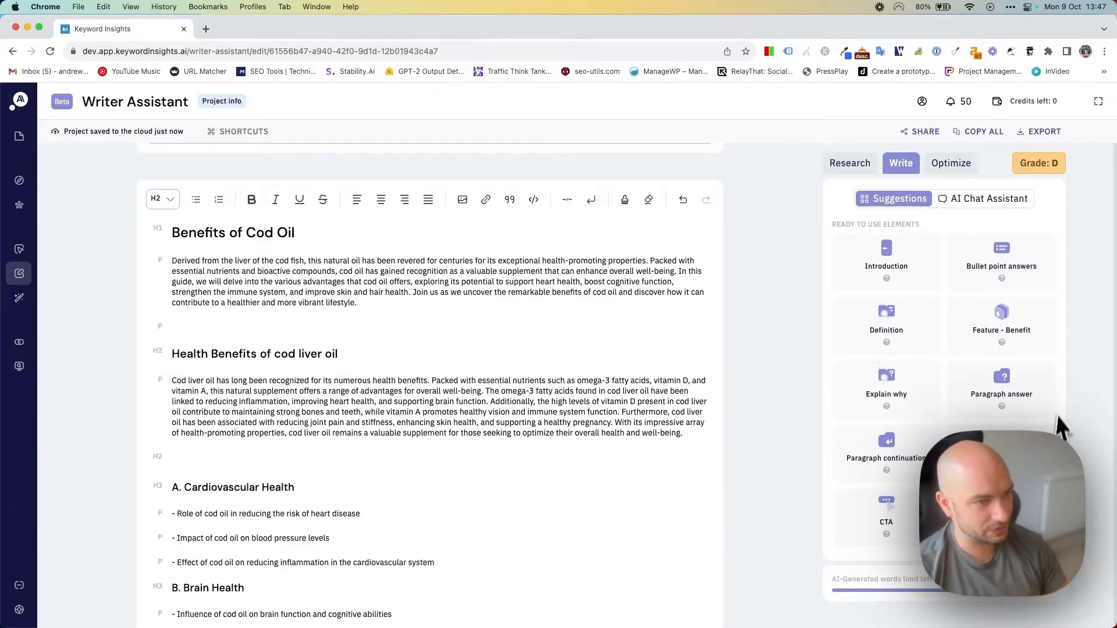
{"action": "left_click", "coordinate": [1001, 252]}
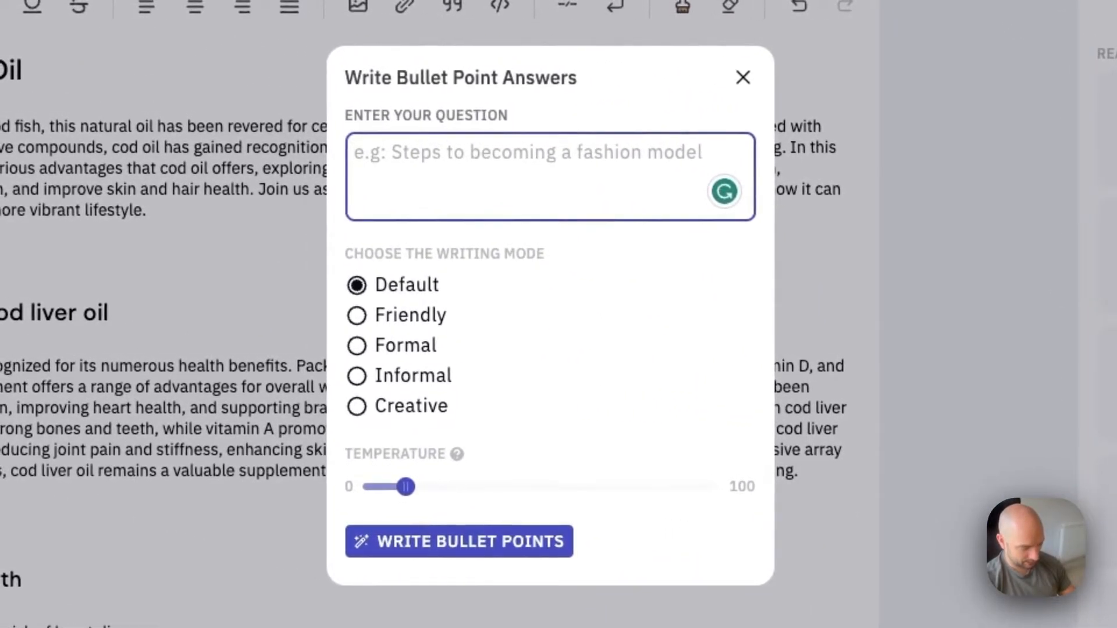
{"action": "type", "text": "explain benefits of cod liver oil to old"}
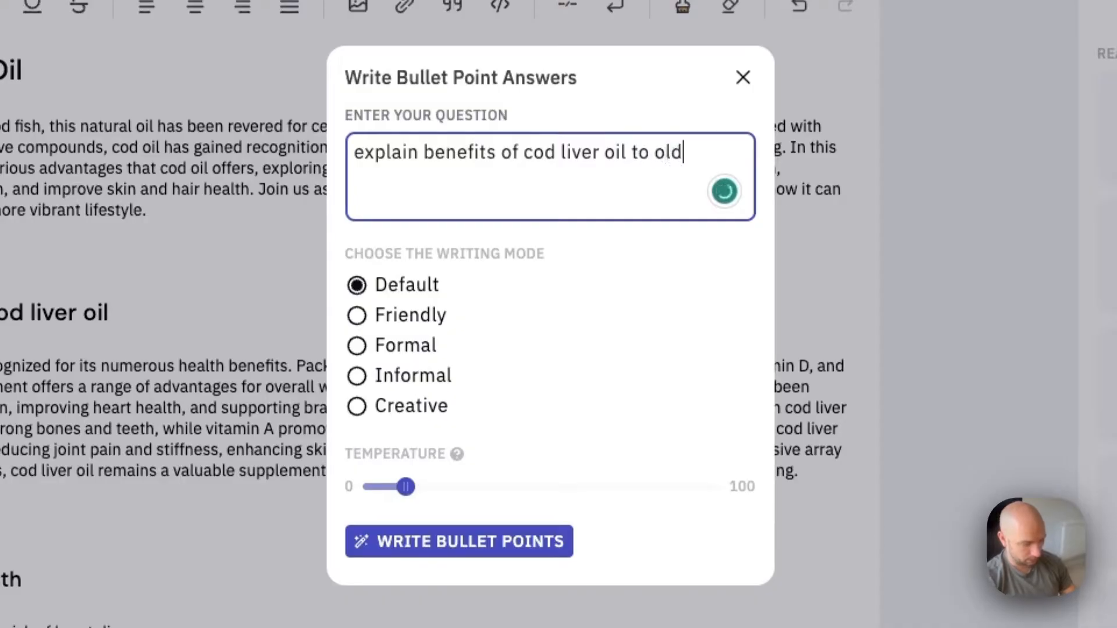
{"action": "type", "text": "people"}
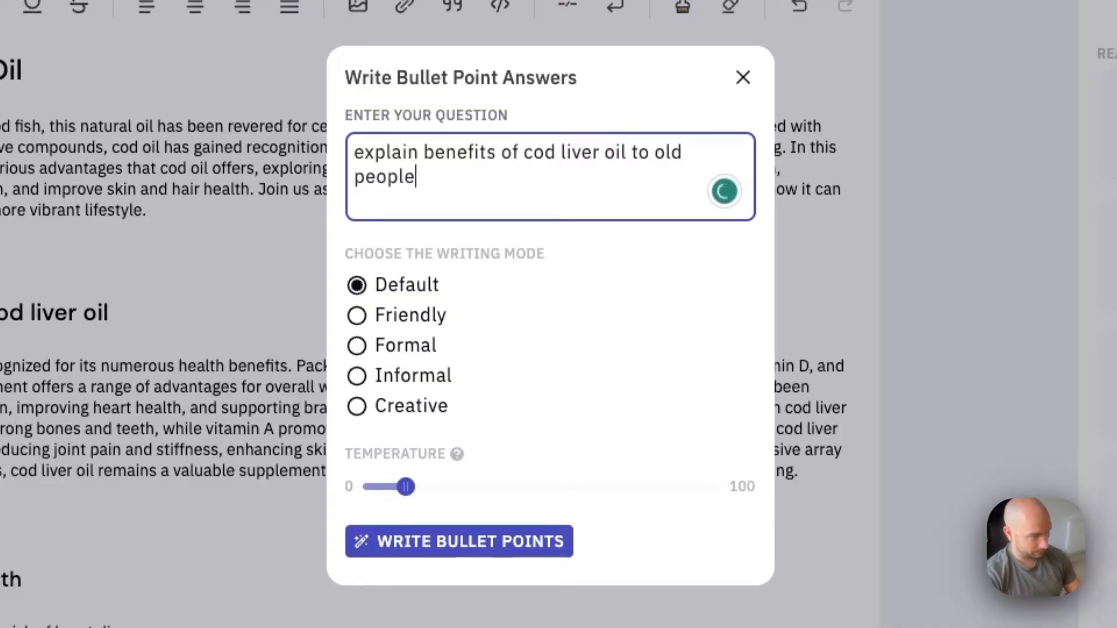
{"action": "left_click", "coordinate": [648, 151]}
{"action": "key", "text": "BackSpace"}
{"action": "key", "text": "BackSpace"}
{"action": "type", "text": "fo"}
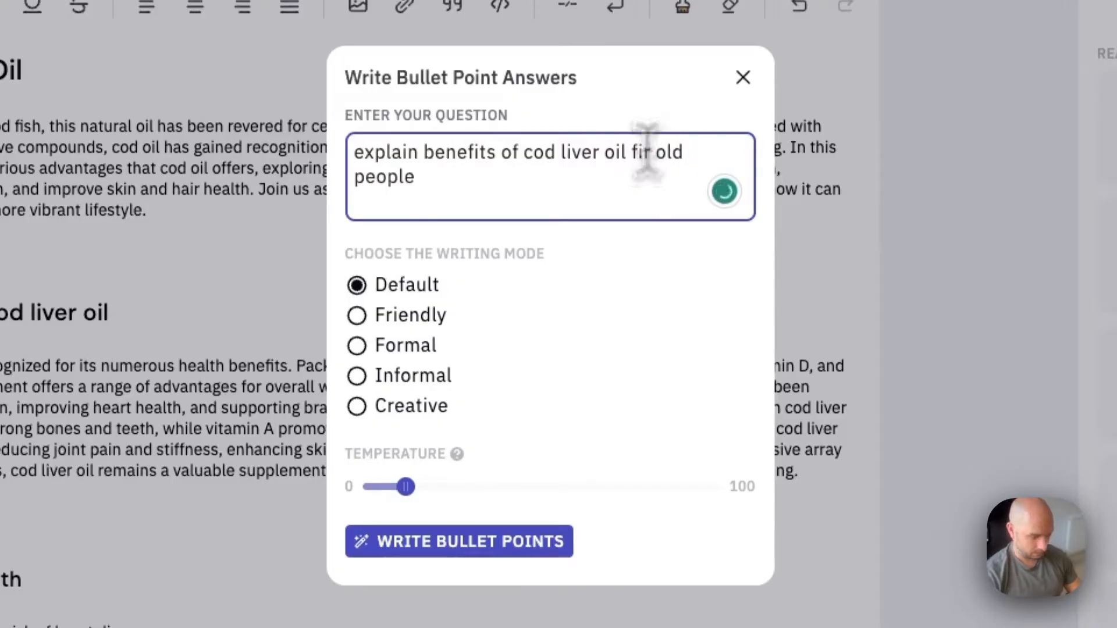
{"action": "type", "text": "r"}
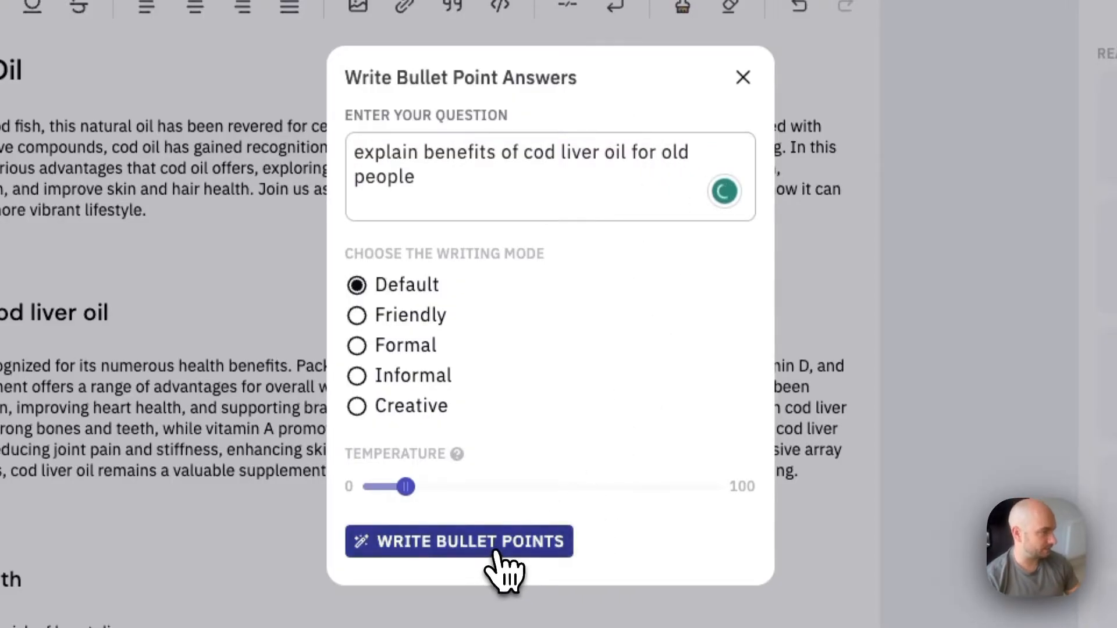
{"action": "left_click", "coordinate": [506, 550]}
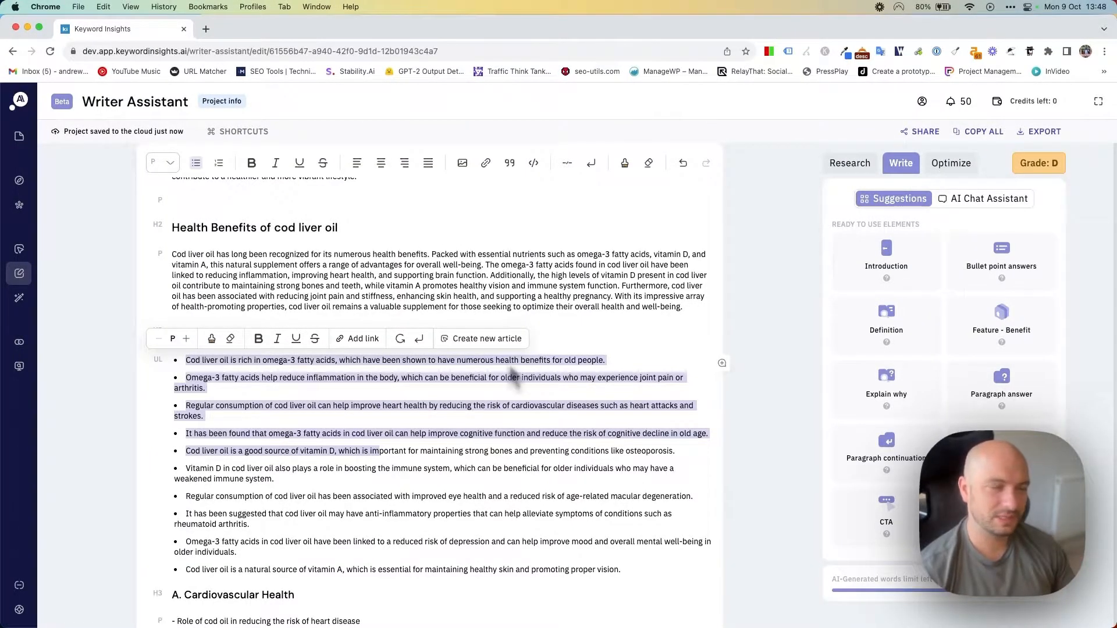
Step: Generate a compressed version of the paragraph under "Health Benefits of cod liver oil" in the Default writing mode
{"action": "left_click_drag", "start_coordinate": [710, 321], "coordinate": [87, 274]}
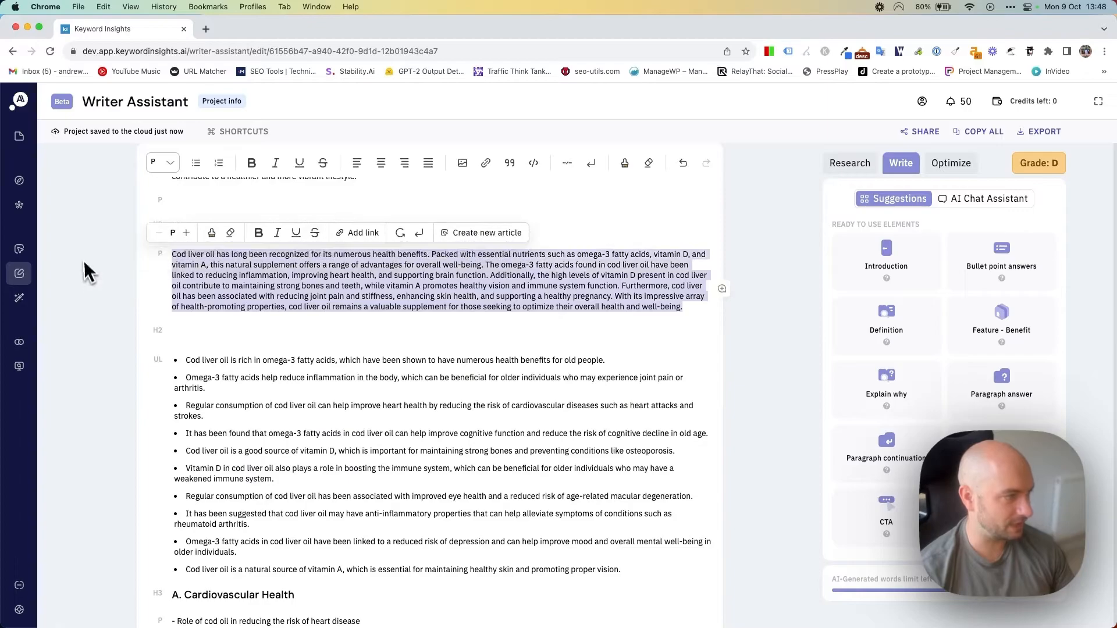
{"action": "left_click", "coordinate": [983, 447]}
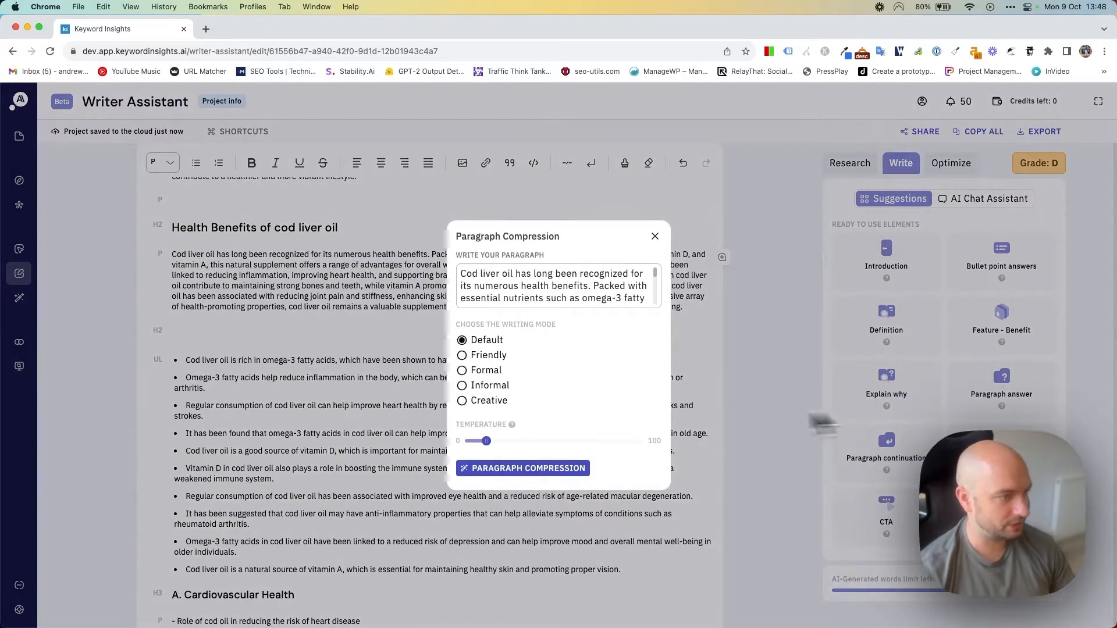
{"action": "left_click", "coordinate": [576, 473]}
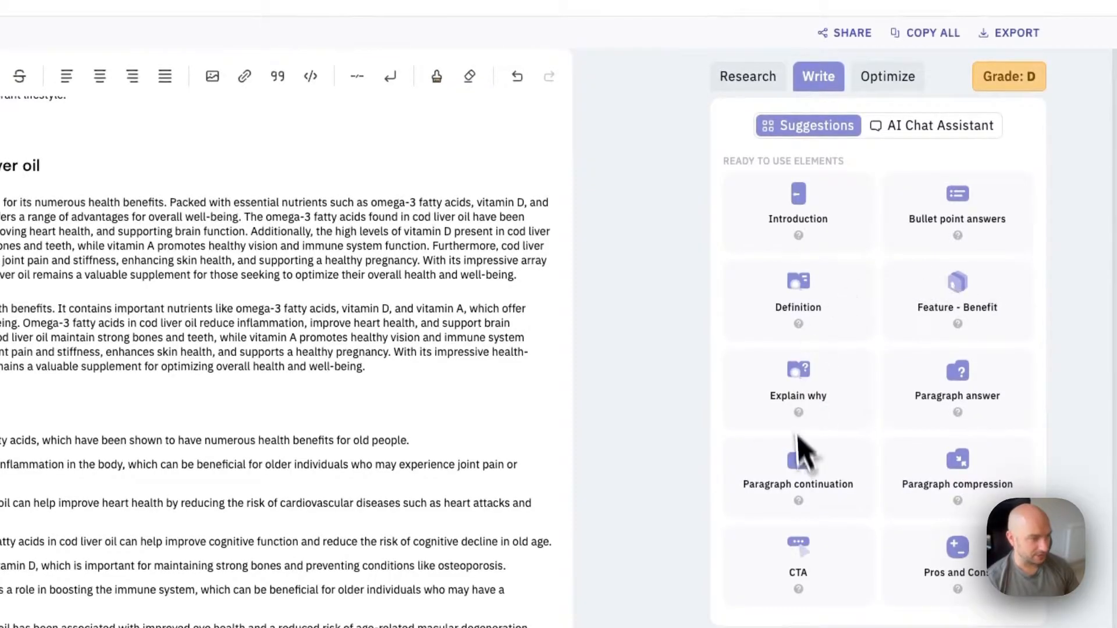
Step: Ask the AI Chat Assistant "please expand on this:" followed by the pasted text of the compressed cod liver oil paragraph
{"action": "left_click", "coordinate": [917, 131]}
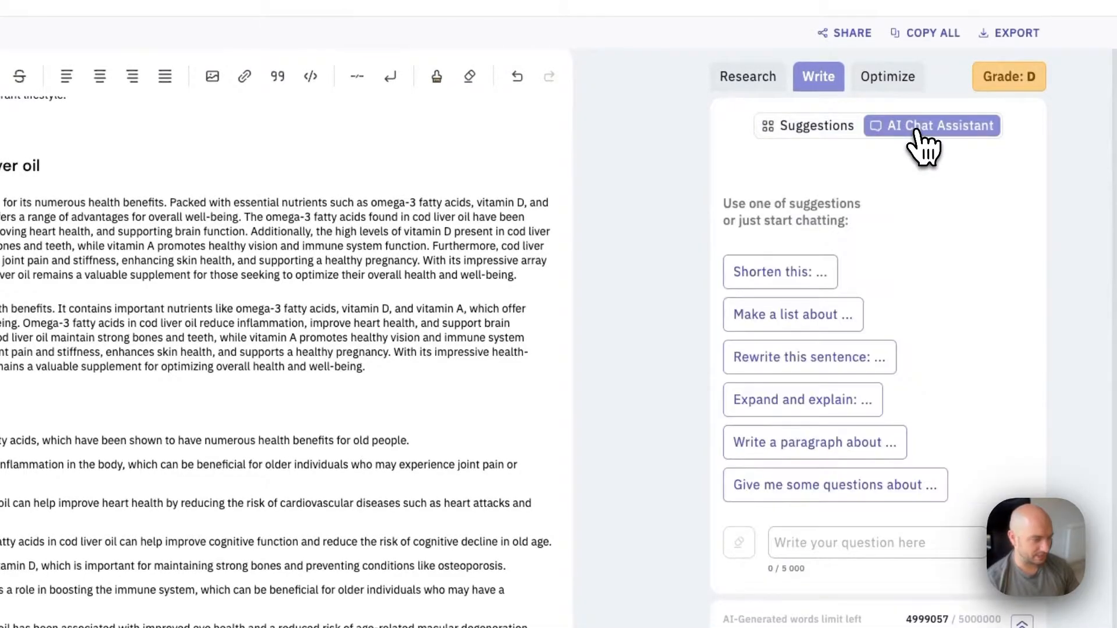
{"action": "left_click", "coordinate": [885, 543]}
{"action": "left_click", "coordinate": [826, 129]}
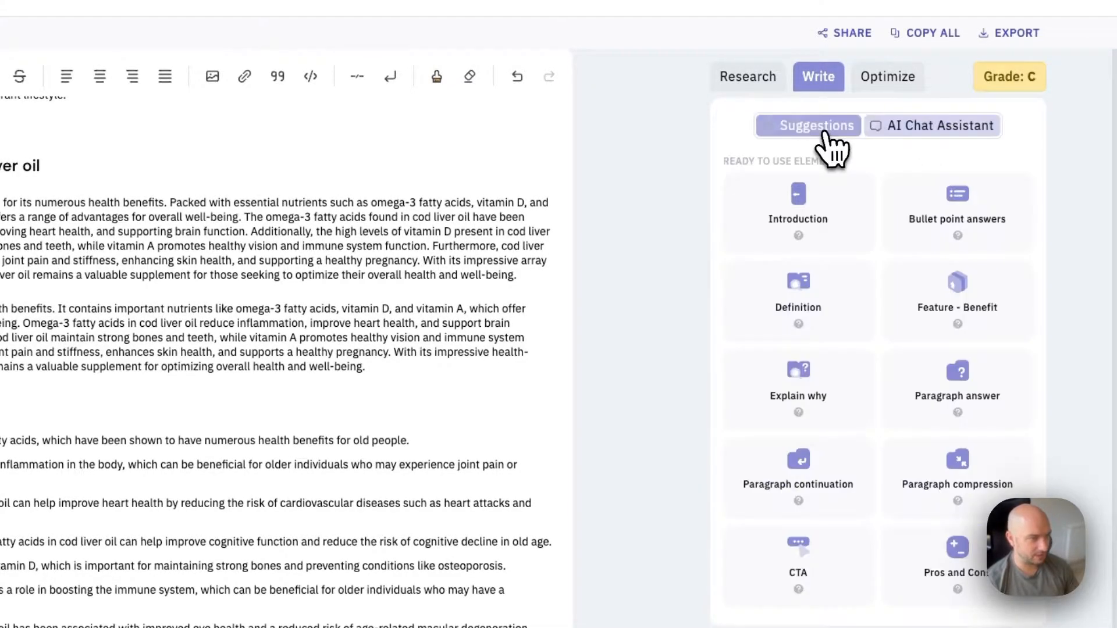
{"action": "left_click", "coordinate": [940, 127]}
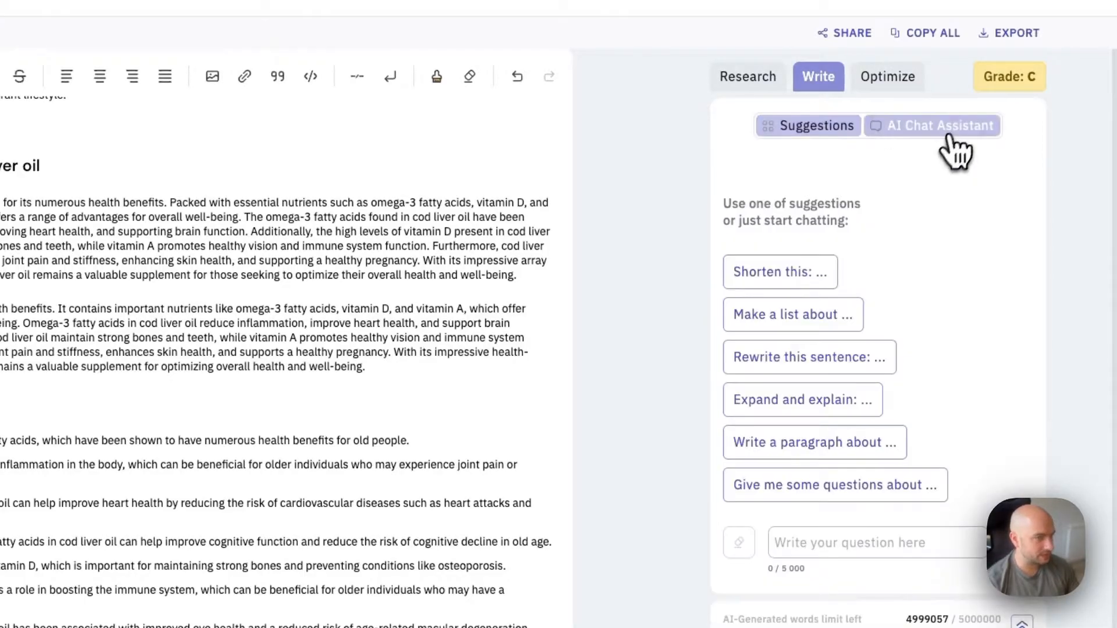
{"action": "left_click", "coordinate": [875, 541]}
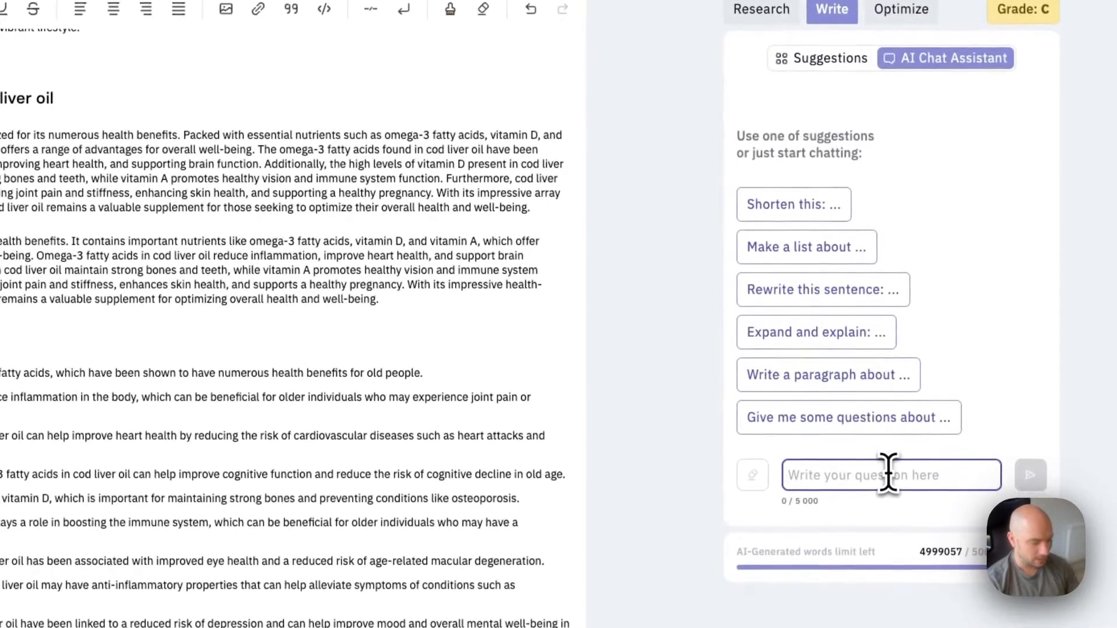
{"action": "type", "text": "please expand on this:"}
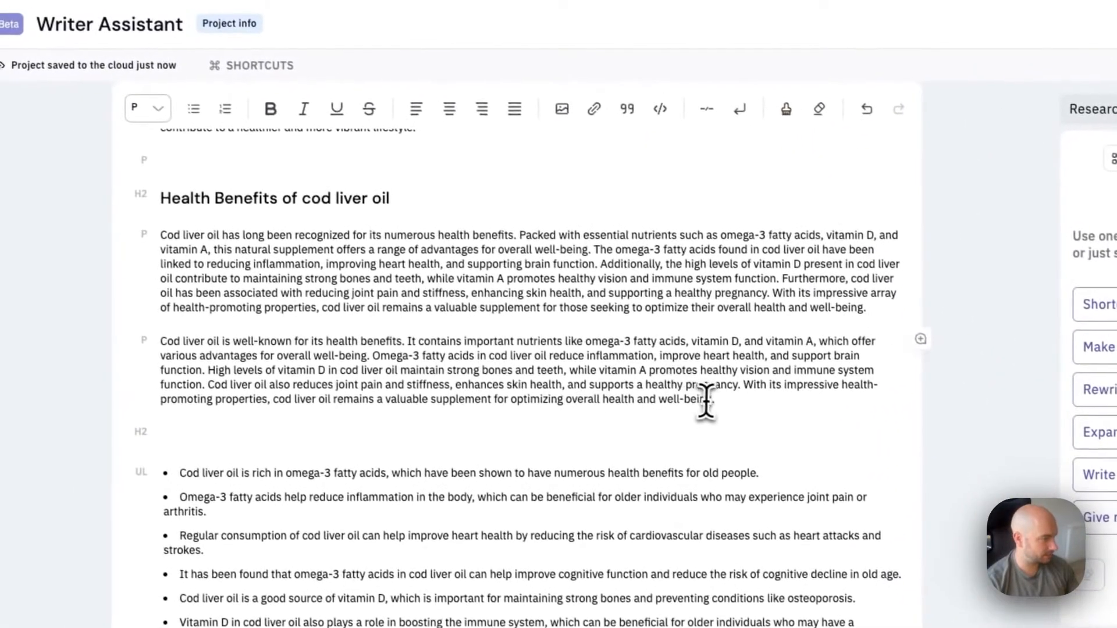
{"action": "left_click_drag", "start_coordinate": [379, 299], "coordinate": [215, 340]}
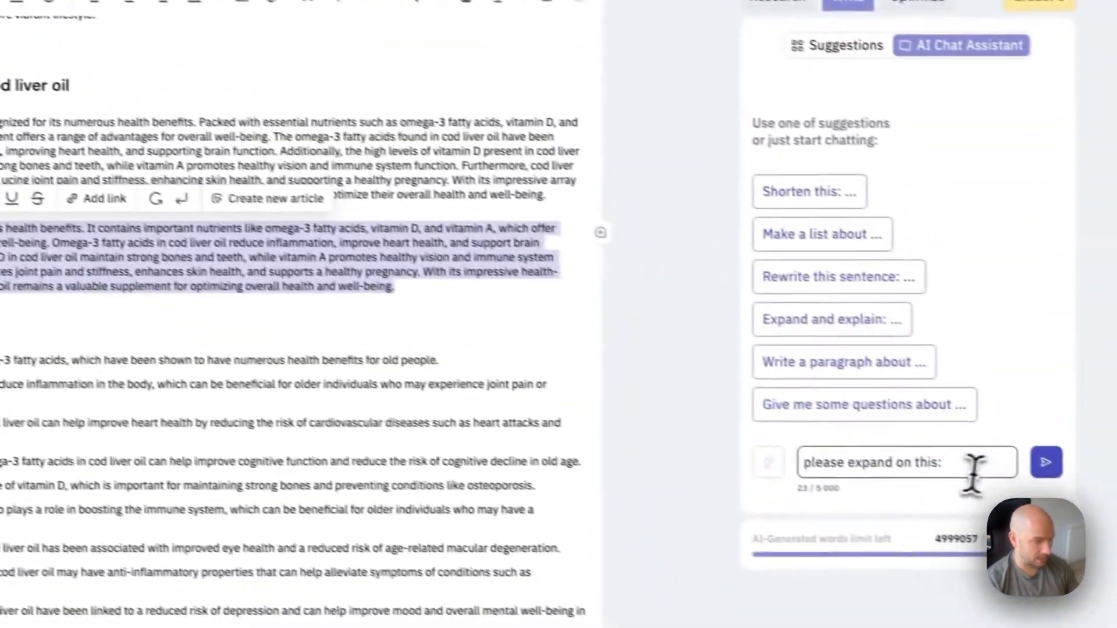
{"action": "key", "text": "shift+Return"}
{"action": "key", "text": "ctrl+v"}
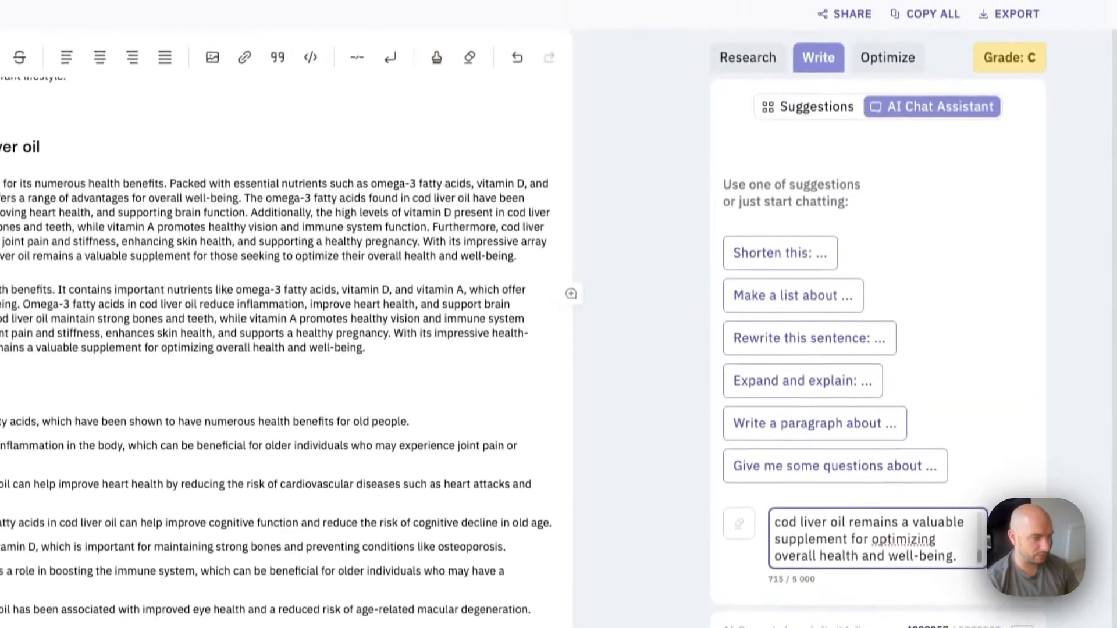
{"action": "key", "text": "Return"}
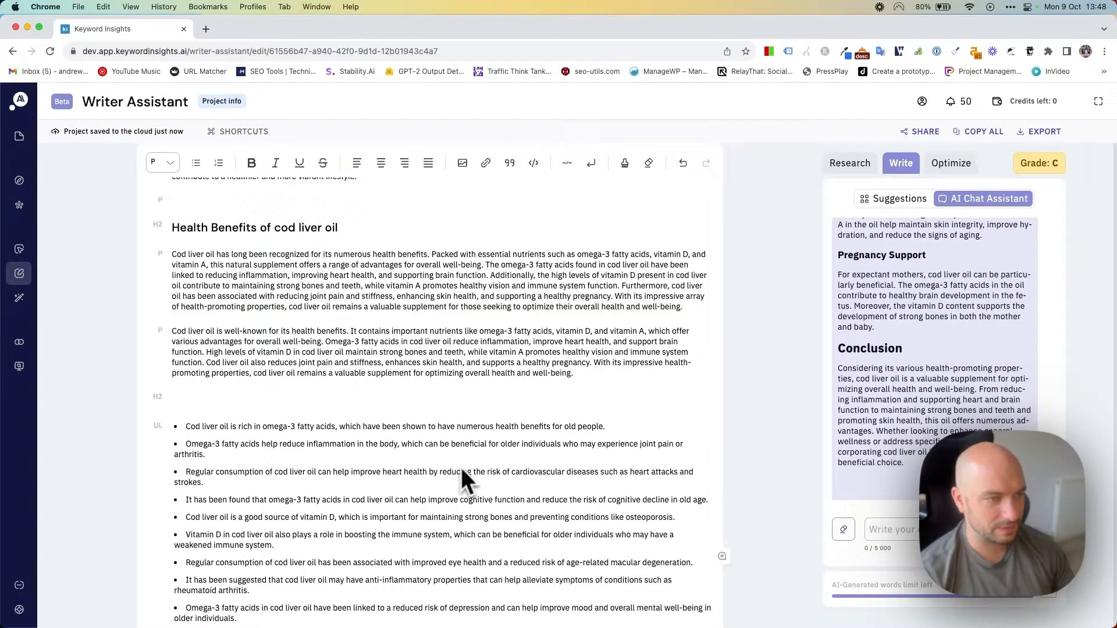
Step: Review the chat assistant's expanded cod liver oil reply, and insert it into the article below the compressed paragraph
{"action": "scroll", "coordinate": [881, 375], "scroll_direction": "up", "scroll_amount": 12}
{"action": "scroll", "coordinate": [951, 324], "scroll_direction": "down", "scroll_amount": 1}
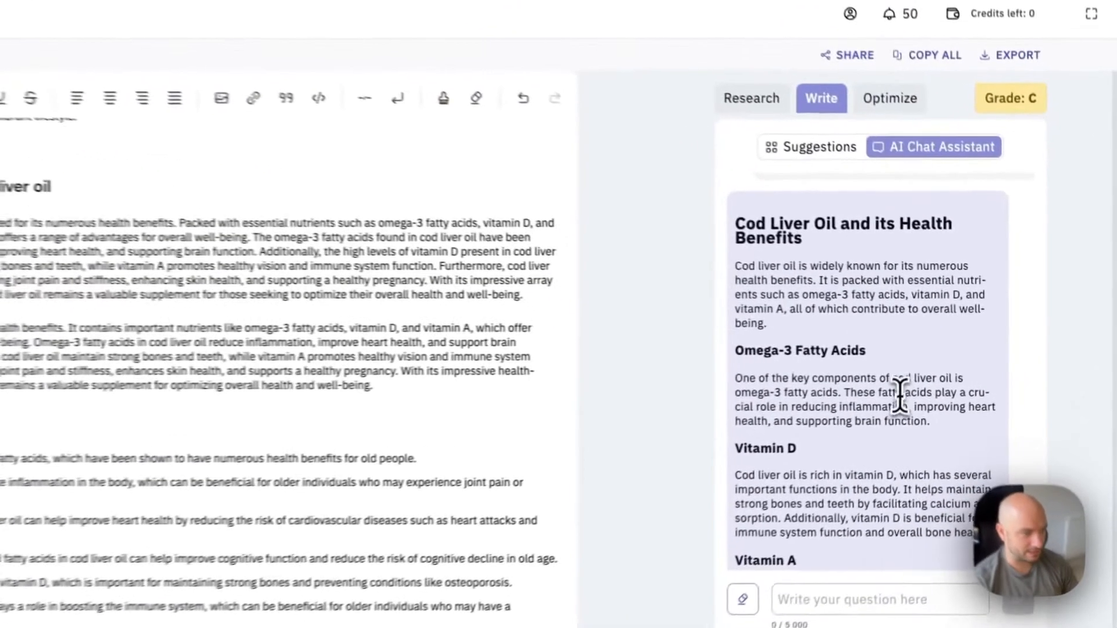
{"action": "scroll", "coordinate": [900, 395], "scroll_direction": "down", "scroll_amount": 3}
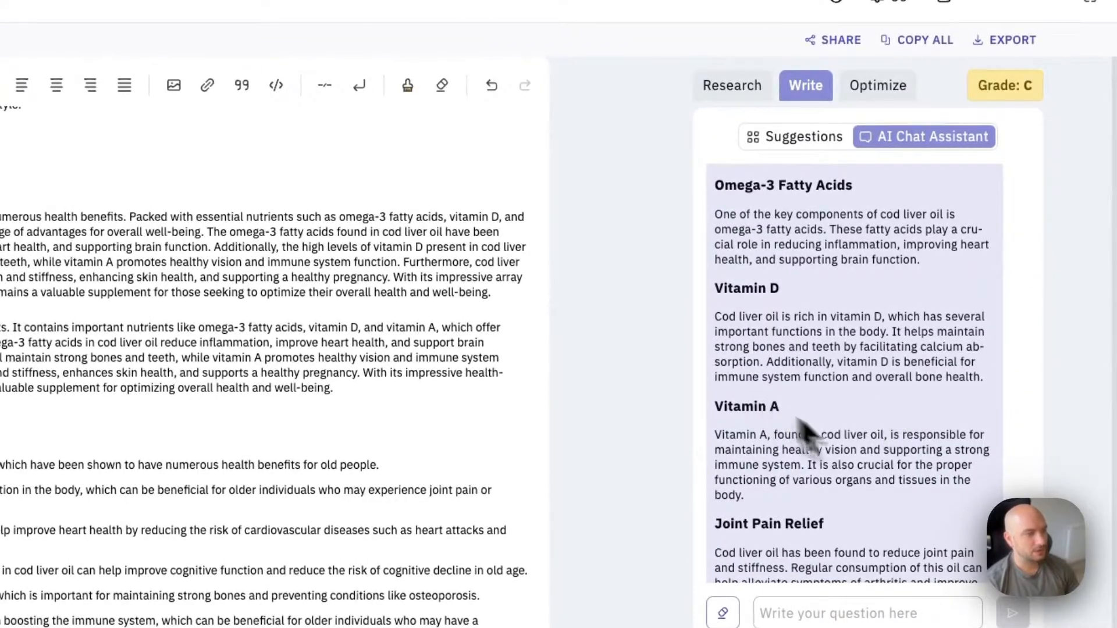
{"action": "scroll", "coordinate": [873, 465], "scroll_direction": "up", "scroll_amount": 5}
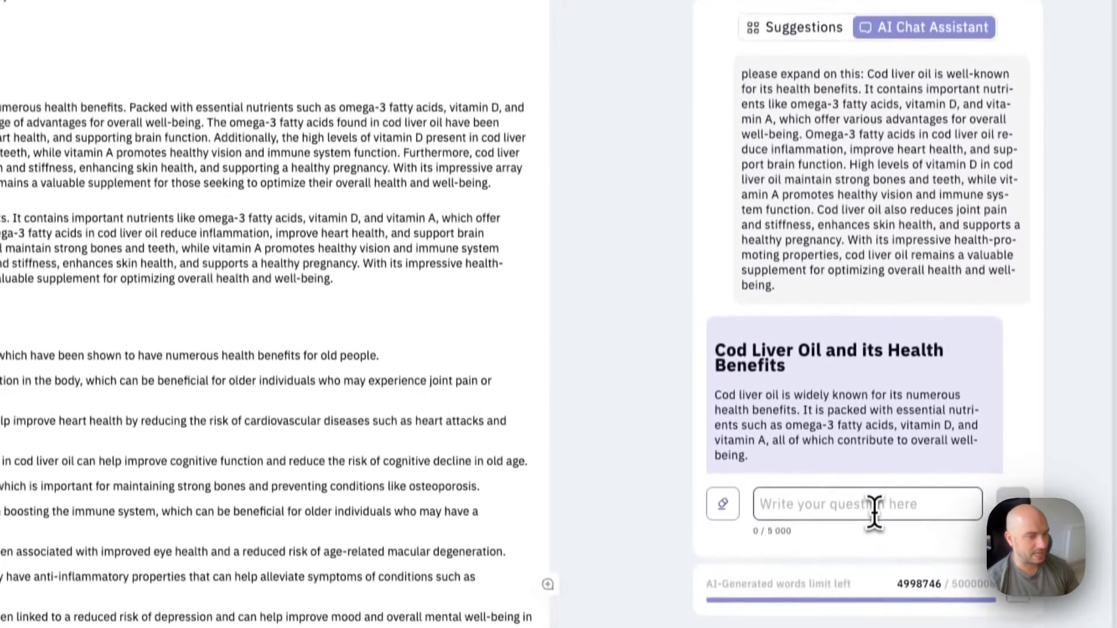
{"action": "left_click", "coordinate": [875, 615]}
{"action": "scroll", "coordinate": [875, 484], "scroll_direction": "down", "scroll_amount": 5}
{"action": "scroll", "coordinate": [878, 367], "scroll_direction": "down", "scroll_amount": 8}
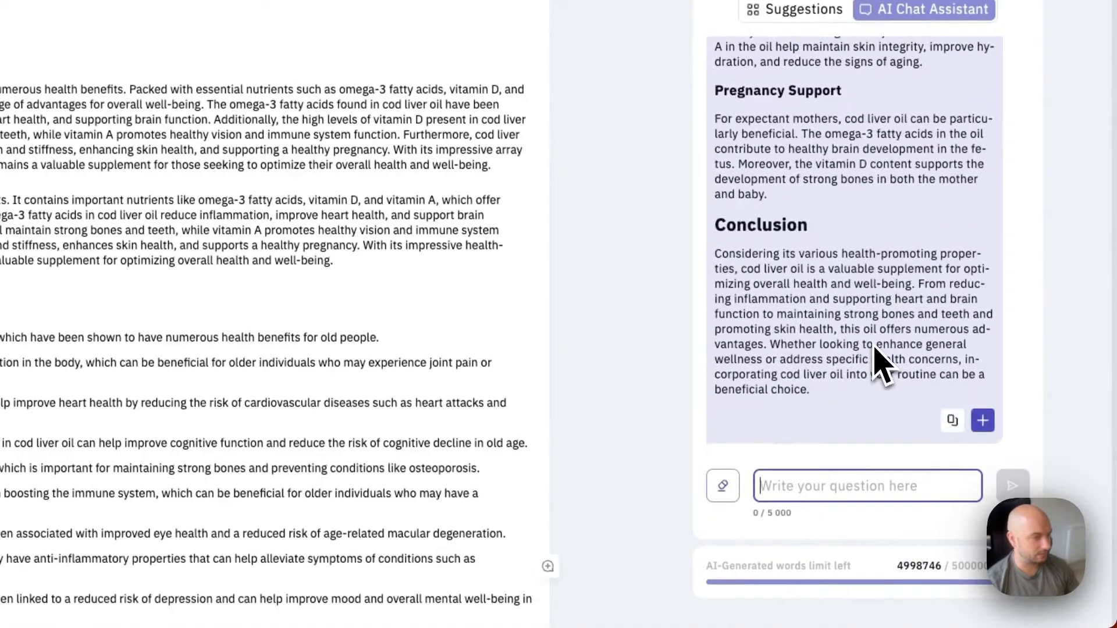
{"action": "left_click", "coordinate": [985, 419]}
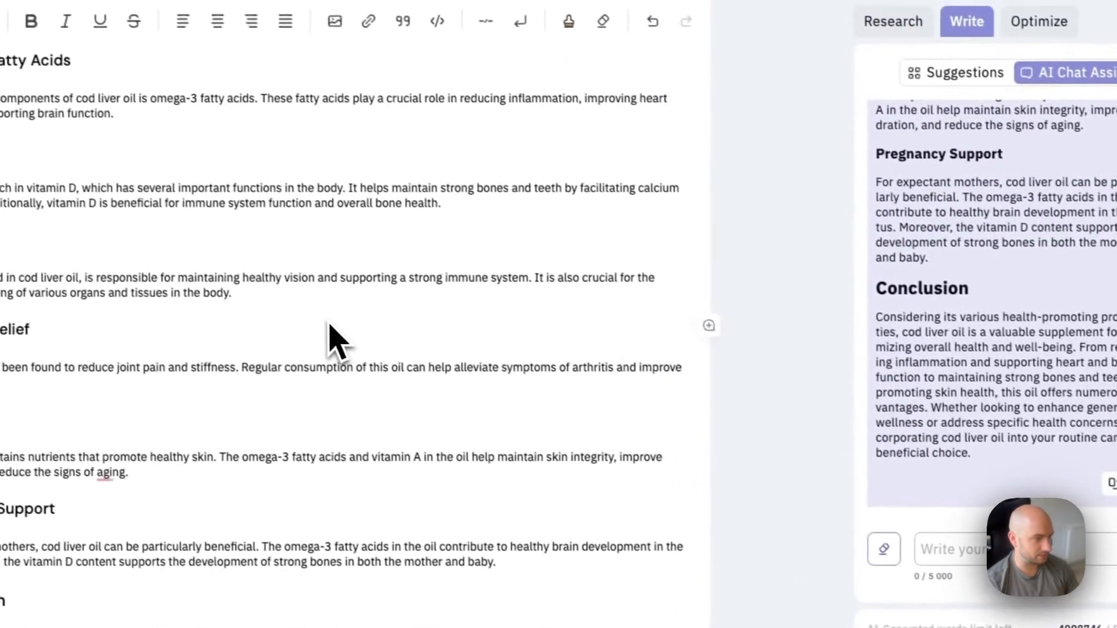
{"action": "scroll", "coordinate": [797, 344], "scroll_direction": "up", "scroll_amount": 10}
{"action": "left_click", "coordinate": [785, 172]}
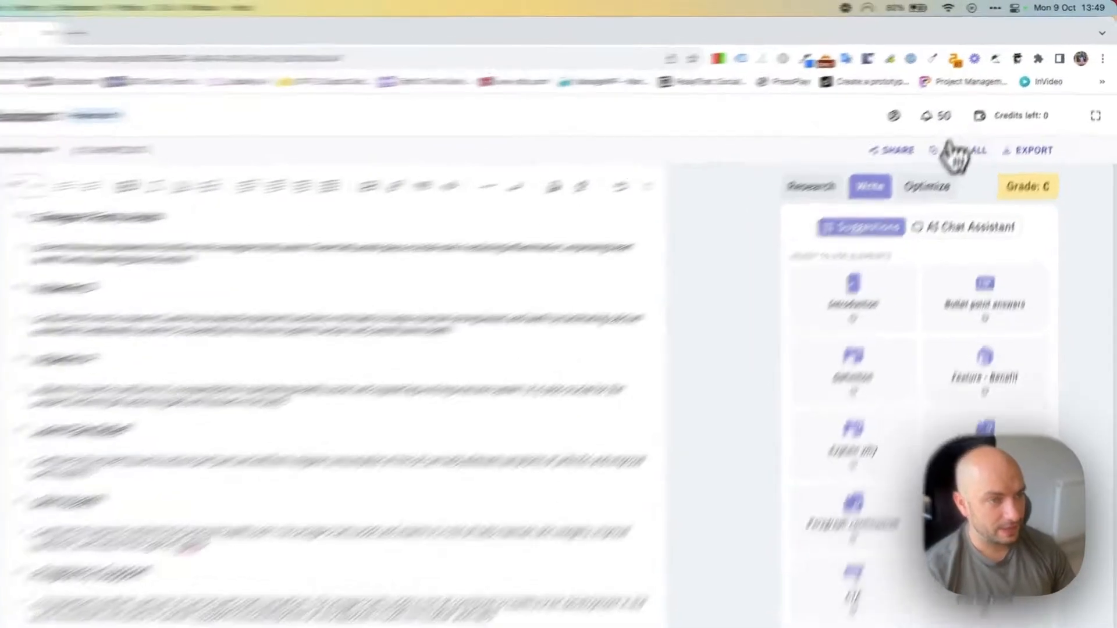
Step: Turn on Highlight AI content in the optimization view and check the article for highlighted passages
{"action": "left_click", "coordinate": [951, 163]}
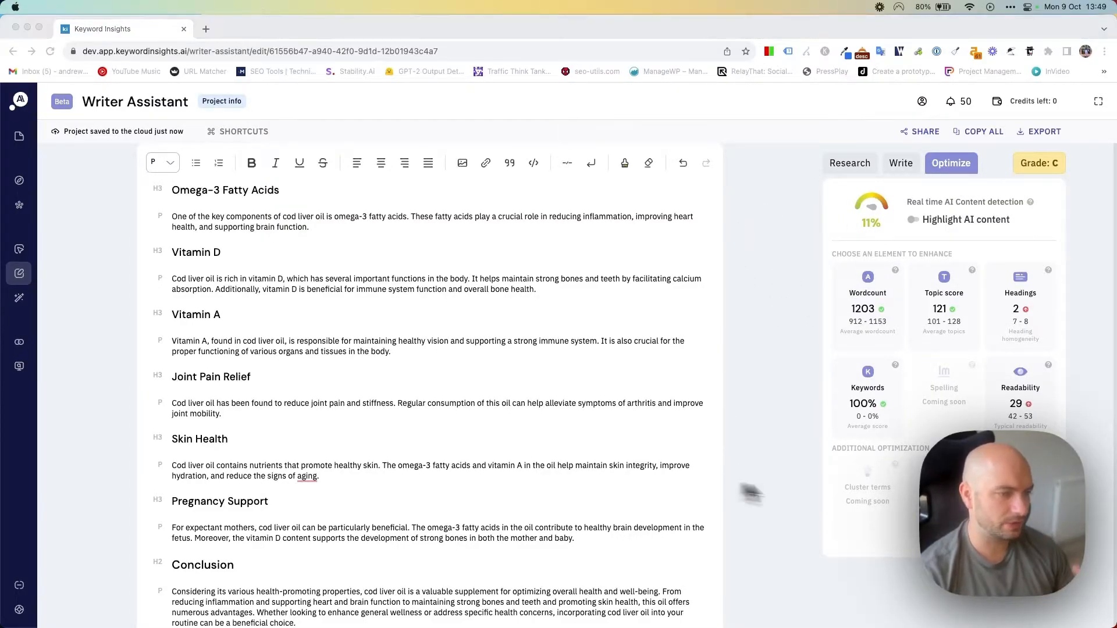
{"action": "scroll", "coordinate": [491, 365], "scroll_direction": "up", "scroll_amount": 20}
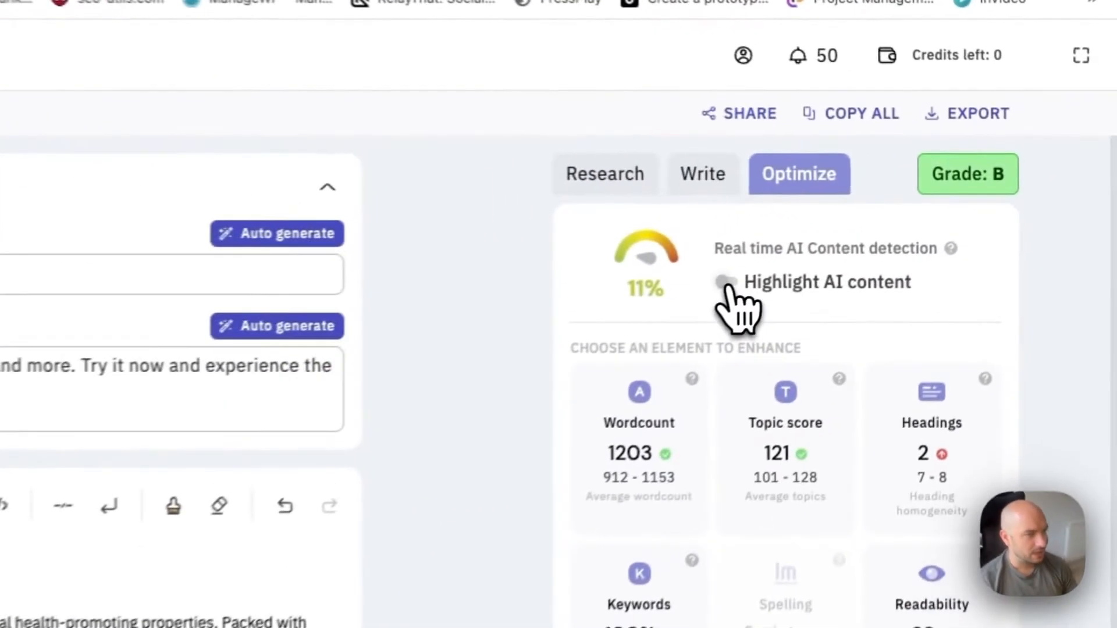
{"action": "left_click", "coordinate": [913, 220]}
{"action": "scroll", "coordinate": [447, 437], "scroll_direction": "down", "scroll_amount": 10}
{"action": "scroll", "coordinate": [387, 462], "scroll_direction": "down", "scroll_amount": 10}
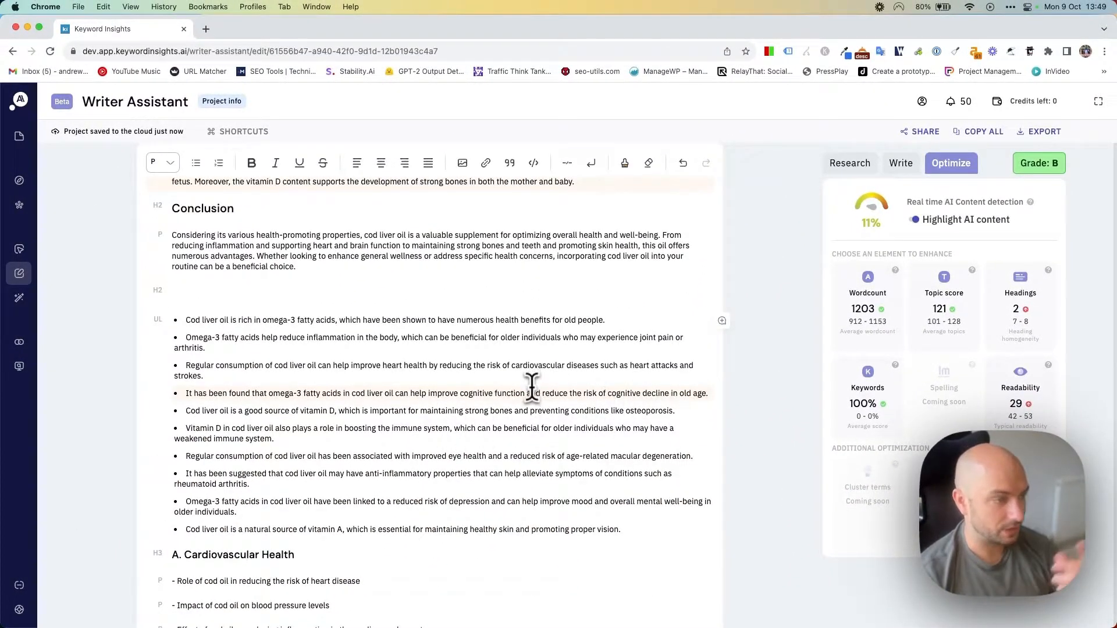
{"action": "left_click_drag", "start_coordinate": [711, 393], "coordinate": [189, 396]}
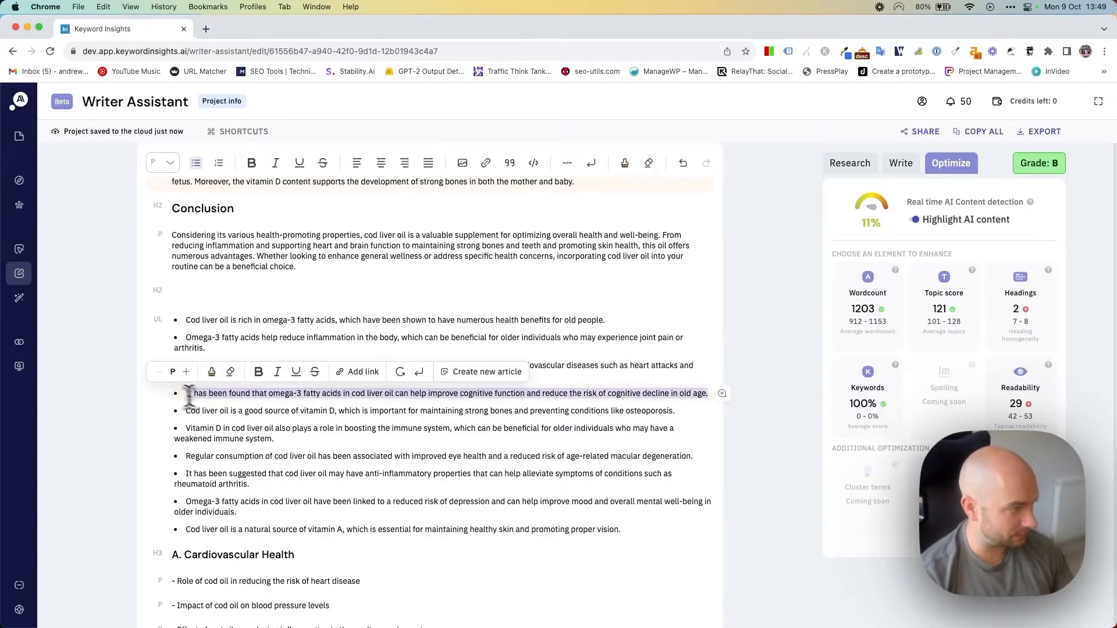
{"action": "left_click", "coordinate": [400, 373]}
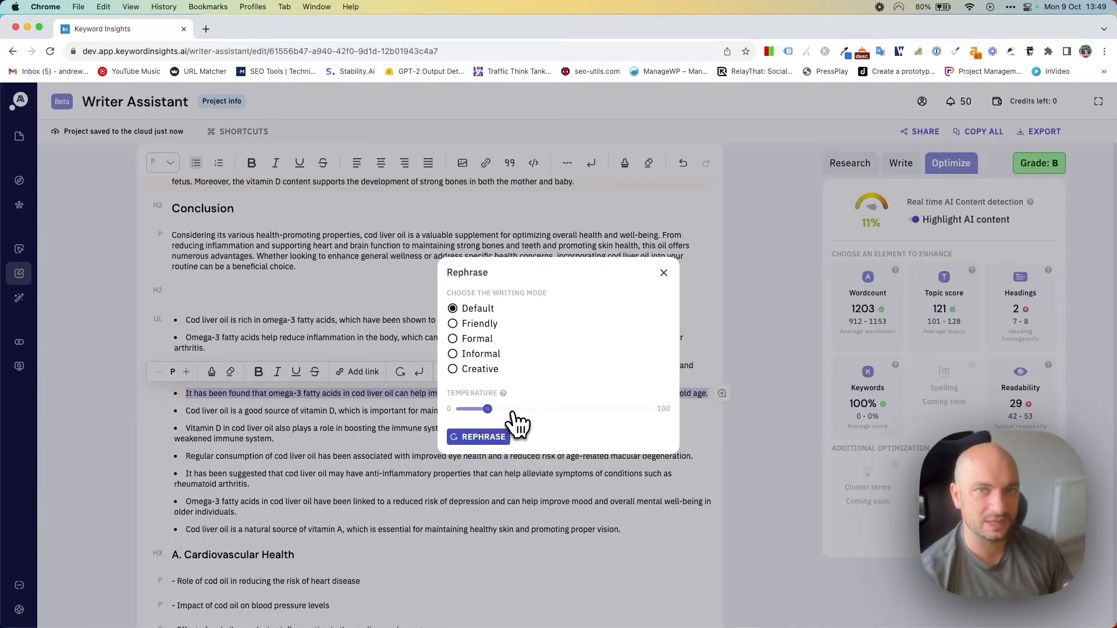
{"action": "left_click", "coordinate": [664, 275]}
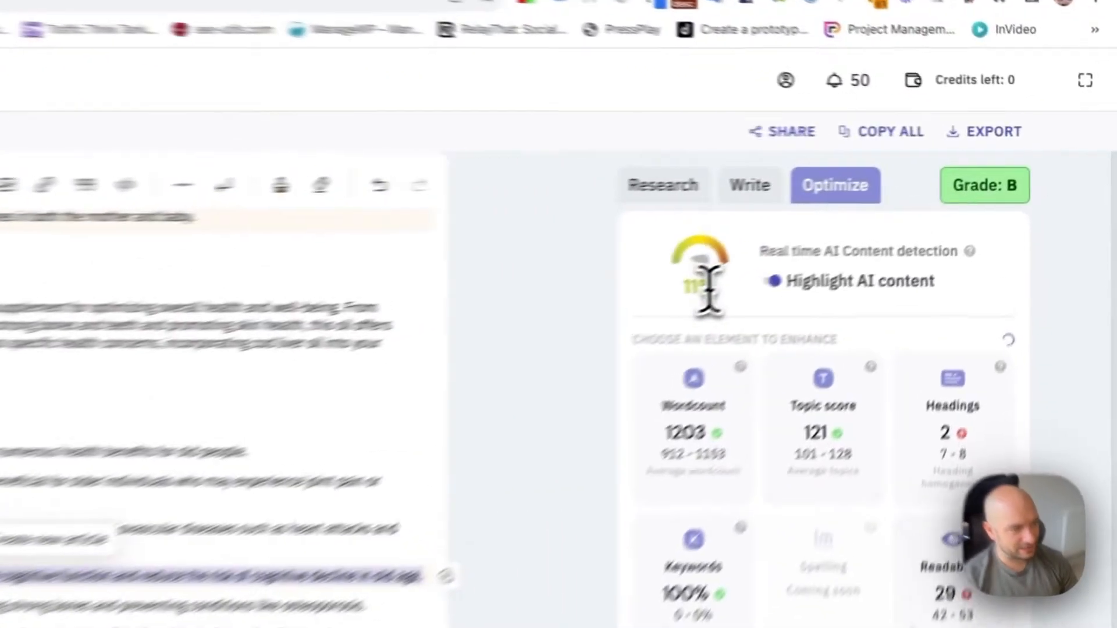
Step: Examine the Topic score details and the list of most popular topics with their mention counts
{"action": "left_click_drag", "start_coordinate": [880, 224], "coordinate": [859, 225]}
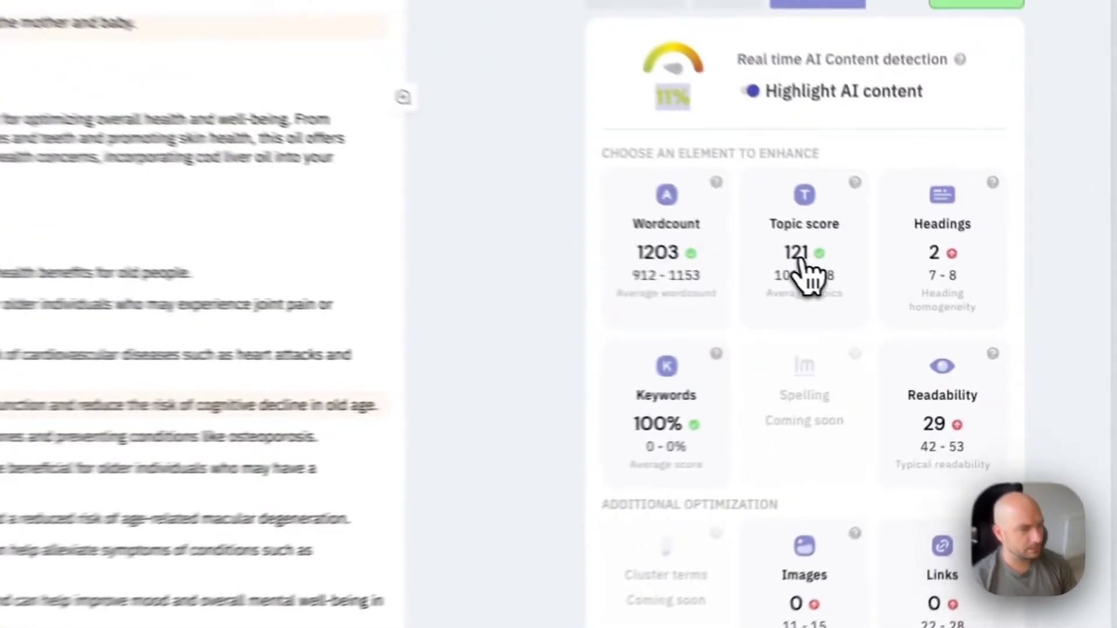
{"action": "left_click", "coordinate": [931, 319]}
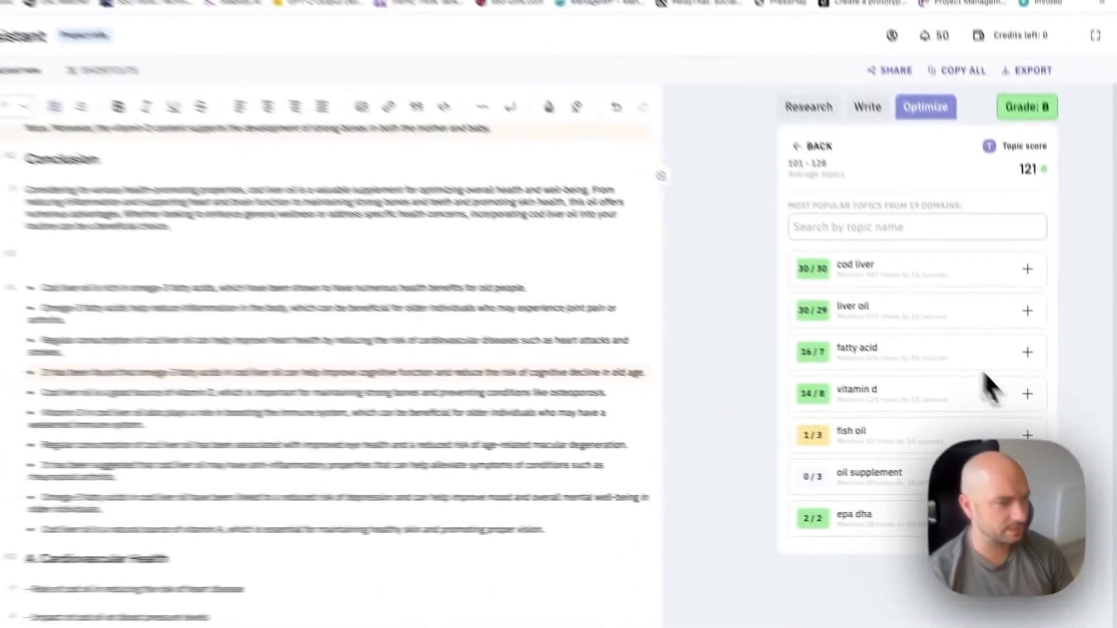
{"action": "scroll", "coordinate": [641, 332], "scroll_direction": "down", "scroll_amount": 7}
{"action": "scroll", "coordinate": [885, 357], "scroll_direction": "down", "scroll_amount": 3}
{"action": "scroll", "coordinate": [887, 357], "scroll_direction": "up", "scroll_amount": 10}
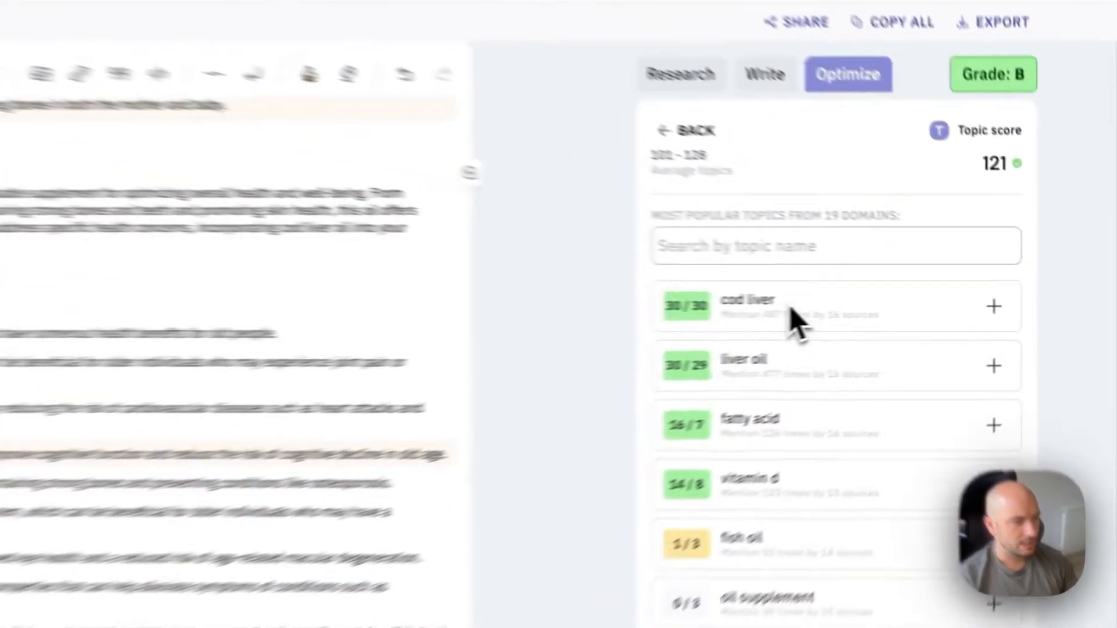
Step: Insert the suggested topic "fish oil" twice as separate paragraphs below the Conclusion text
{"action": "left_click_drag", "start_coordinate": [913, 302], "coordinate": [872, 301]}
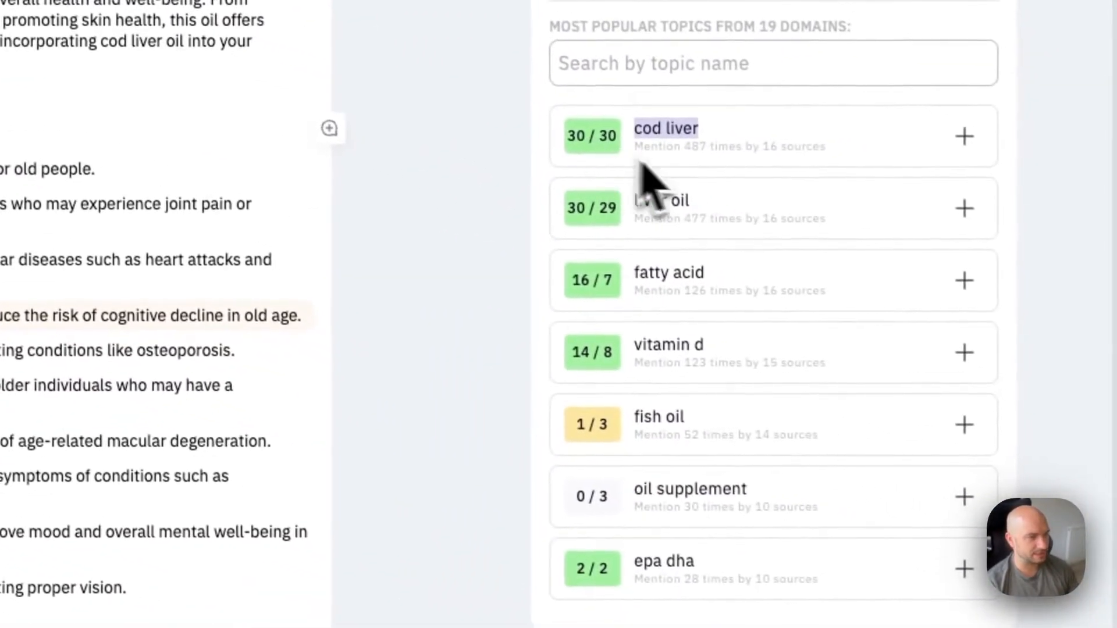
{"action": "left_click", "coordinate": [754, 142]}
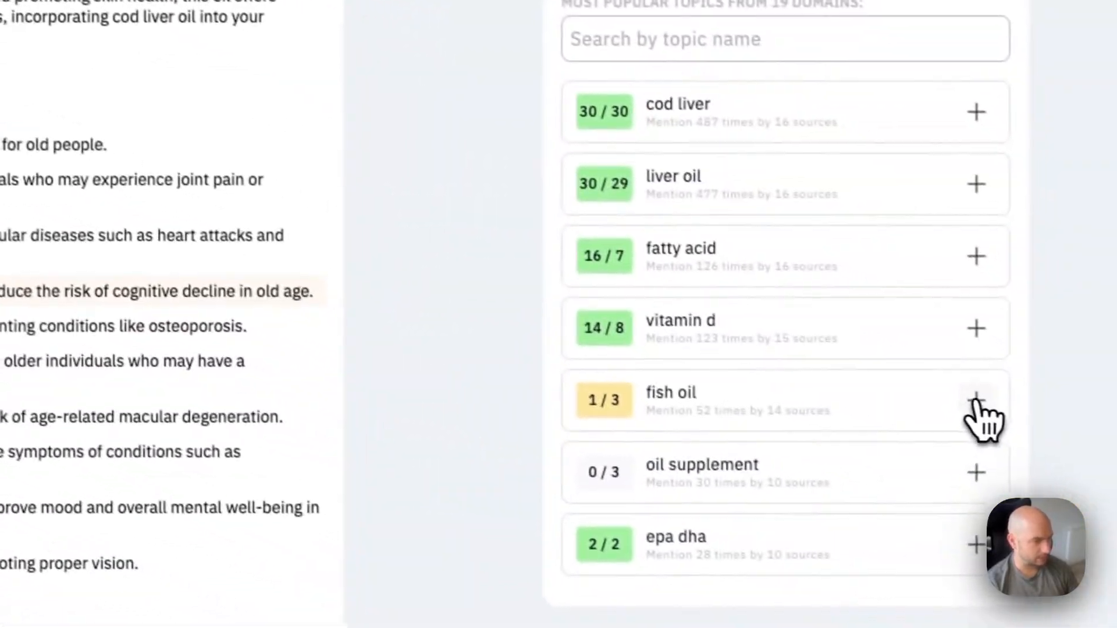
{"action": "left_click", "coordinate": [1111, 458]}
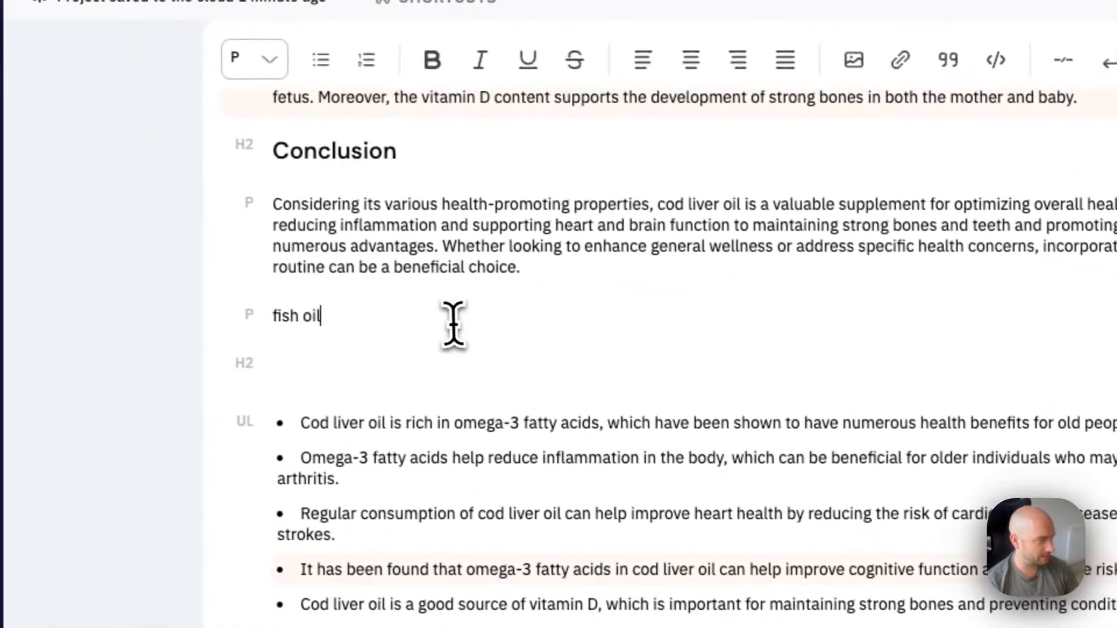
{"action": "key", "text": "Return"}
{"action": "key", "text": "Return"}
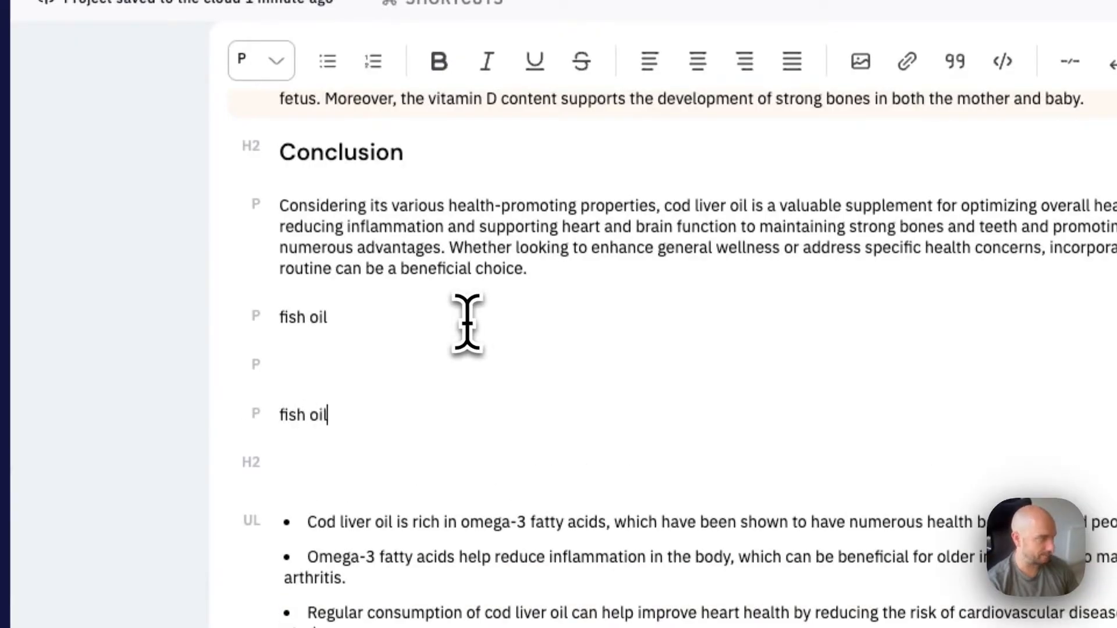
{"action": "key", "text": "Return"}
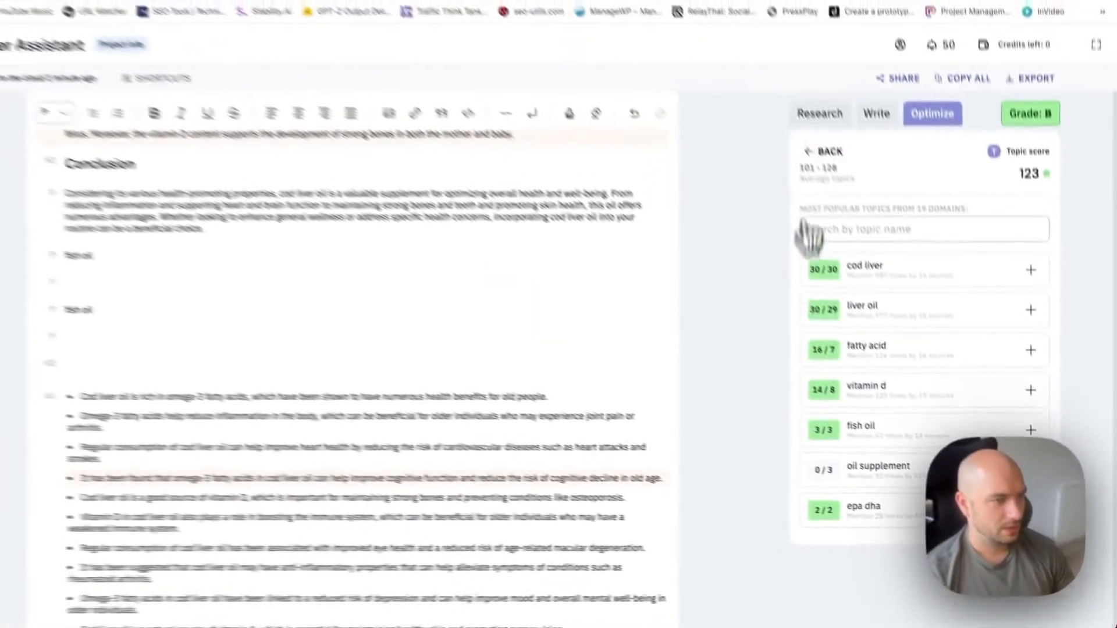
Step: Return from the topic details to the Headings details and check the suggestions grouped under "High in vitamins A and D"
{"action": "left_click", "coordinate": [825, 151]}
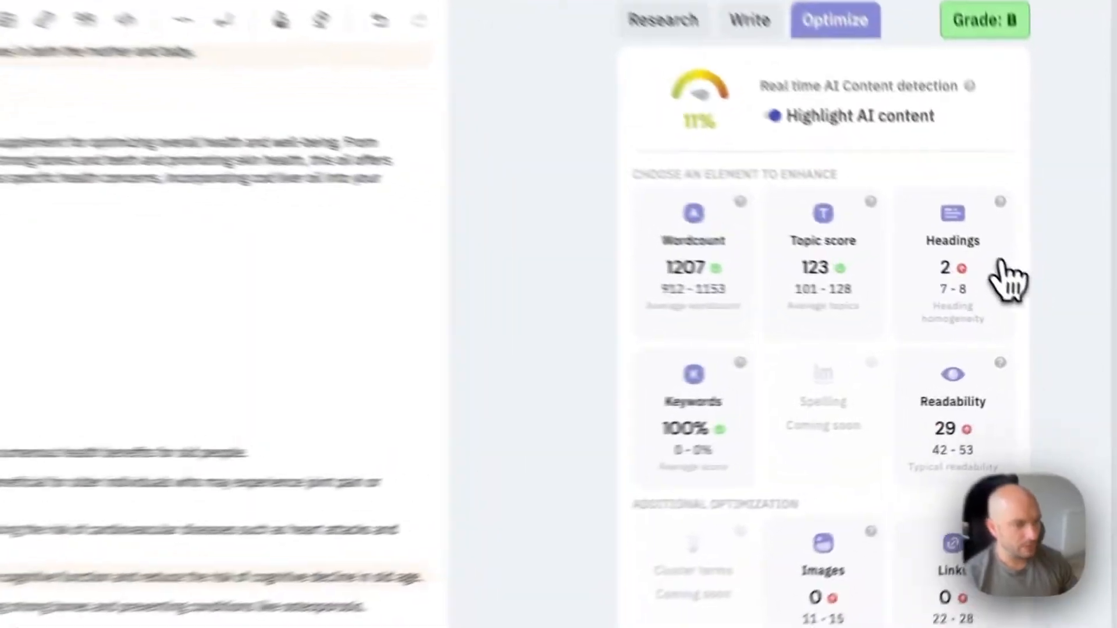
{"action": "left_click", "coordinate": [1014, 265]}
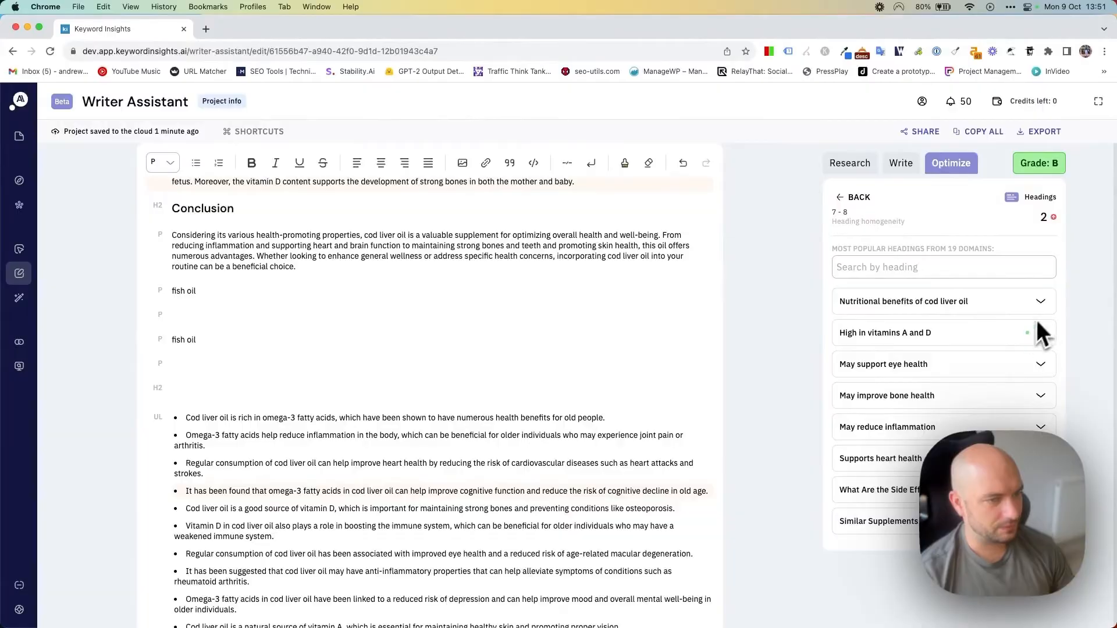
{"action": "left_click", "coordinate": [1040, 334]}
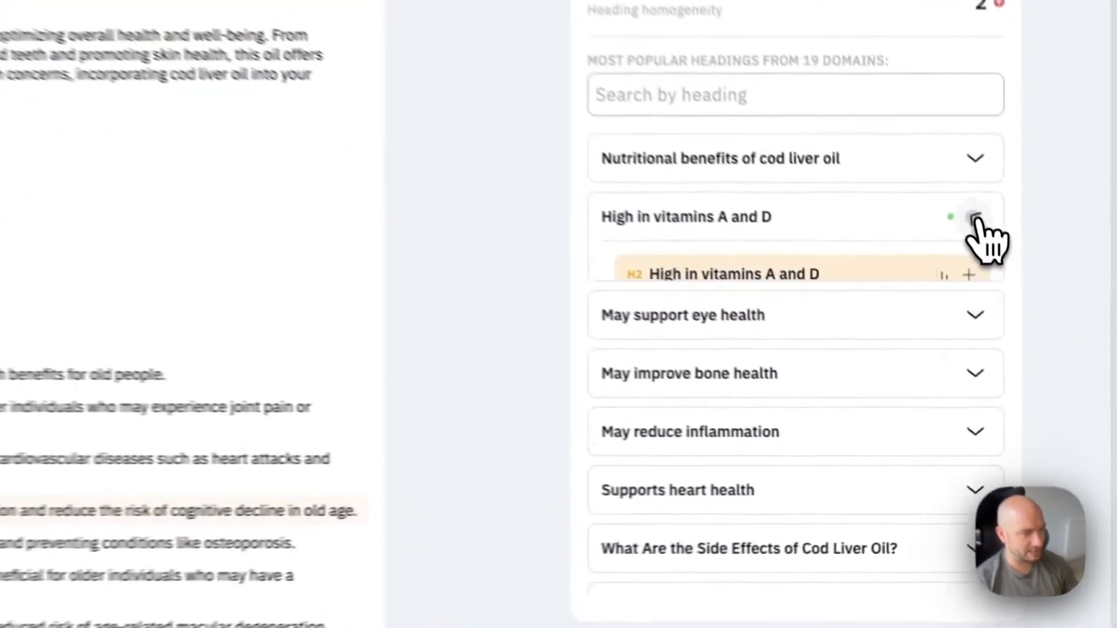
{"action": "left_click", "coordinate": [976, 219]}
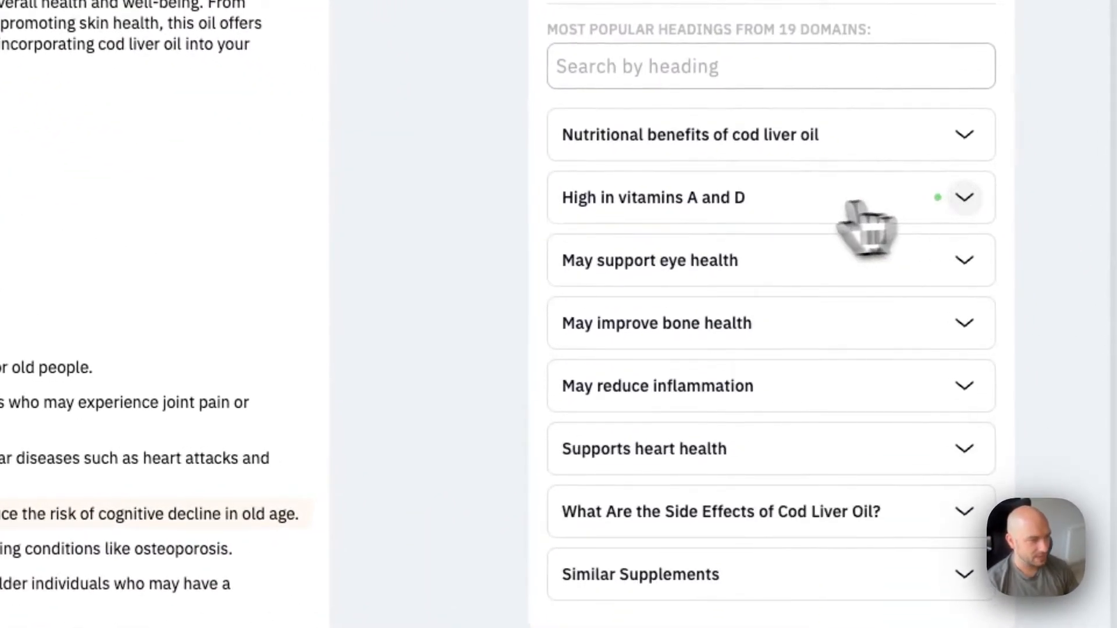
Step: Insert the suggested H3 heading "Nutritional benefits of cod liver oil" below the fish oil lines
{"action": "left_click", "coordinate": [812, 143]}
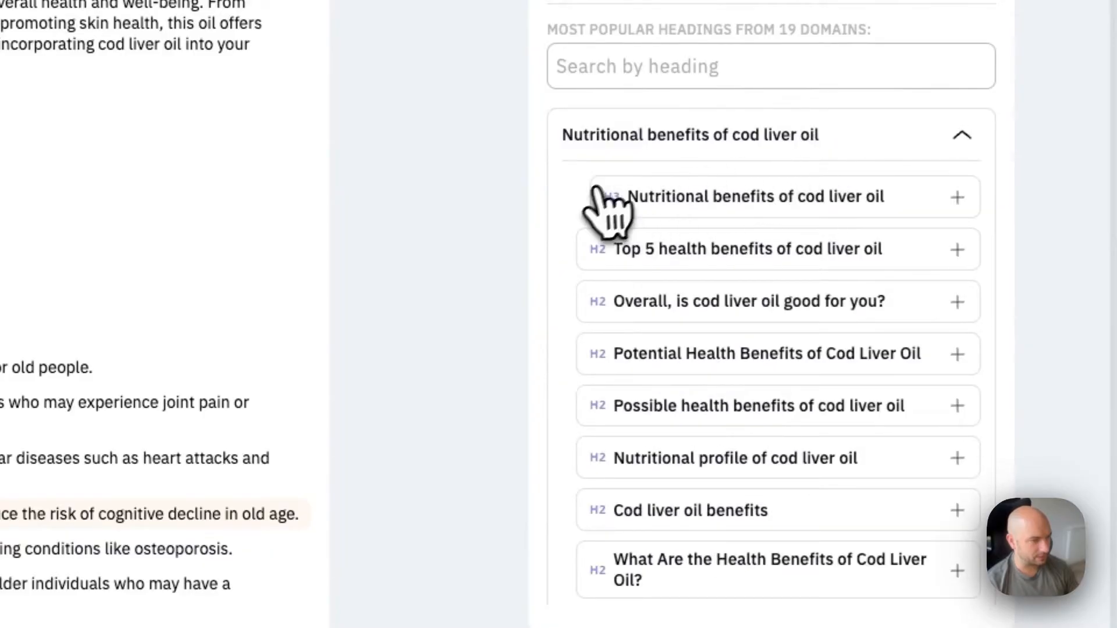
{"action": "left_click", "coordinate": [956, 198]}
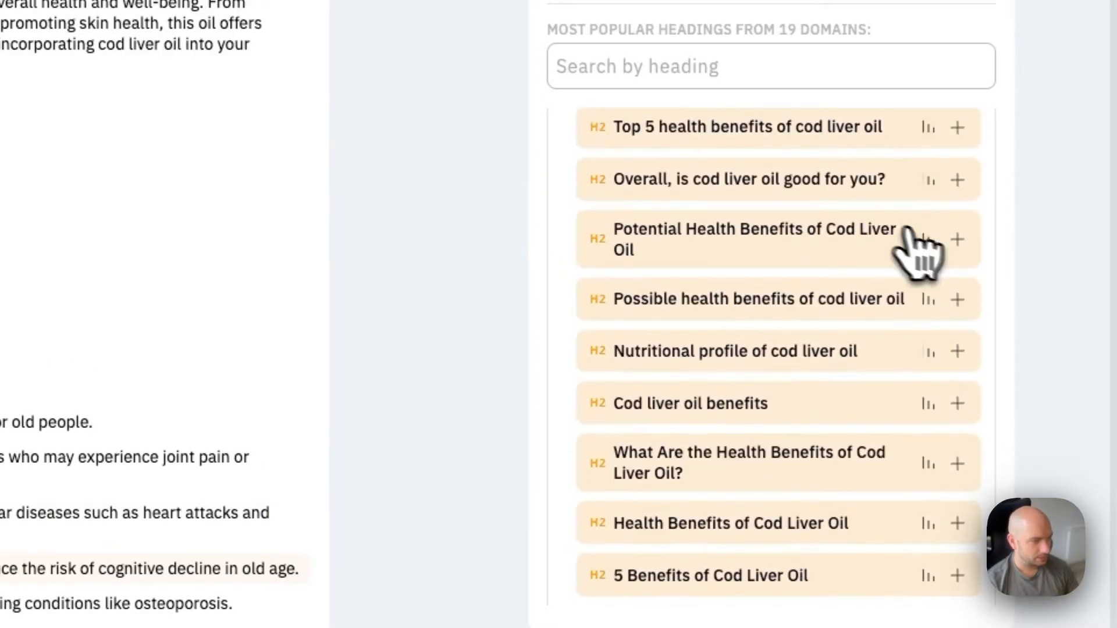
{"action": "left_click", "coordinate": [963, 137]}
{"action": "scroll", "coordinate": [948, 187], "scroll_direction": "down", "scroll_amount": 1}
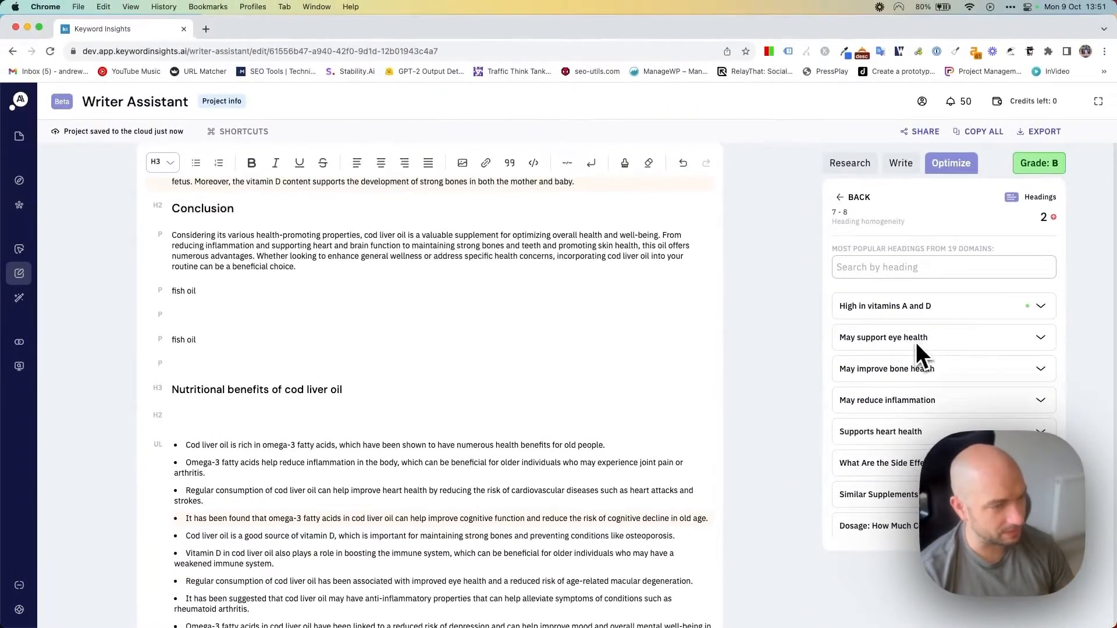
Step: Examine the article's lower sections and the remaining popular heading suggestions, and return to the optimization overview
{"action": "scroll", "coordinate": [436, 511], "scroll_direction": "down", "scroll_amount": 3}
{"action": "scroll", "coordinate": [440, 512], "scroll_direction": "down", "scroll_amount": 3}
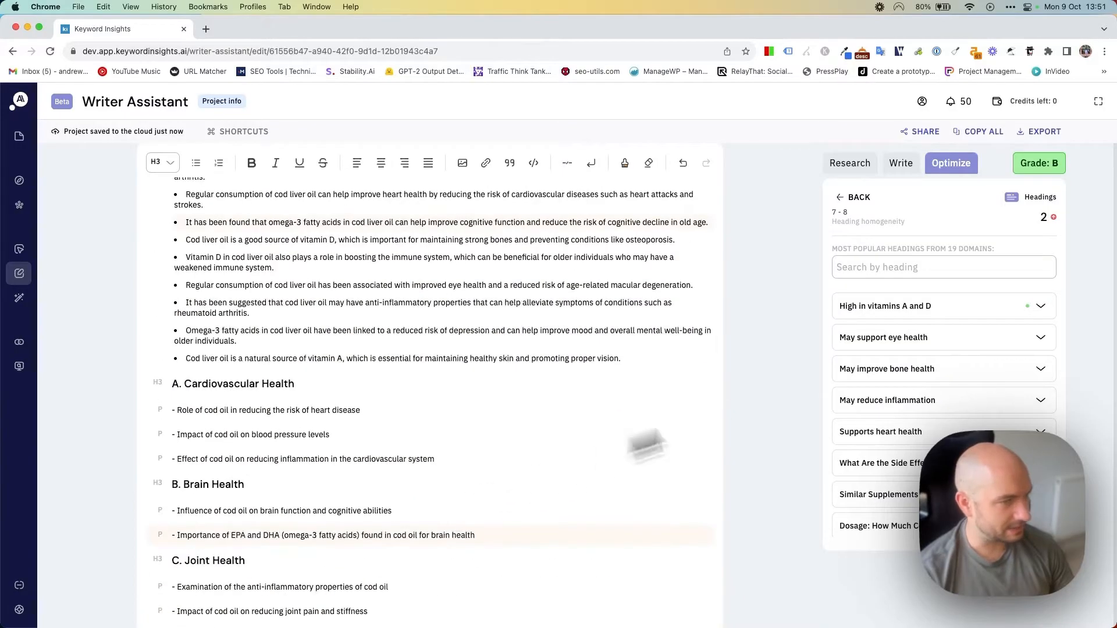
{"action": "left_click", "coordinate": [924, 373]}
{"action": "left_click", "coordinate": [925, 377]}
{"action": "left_click", "coordinate": [725, 343]}
{"action": "left_click", "coordinate": [724, 344]}
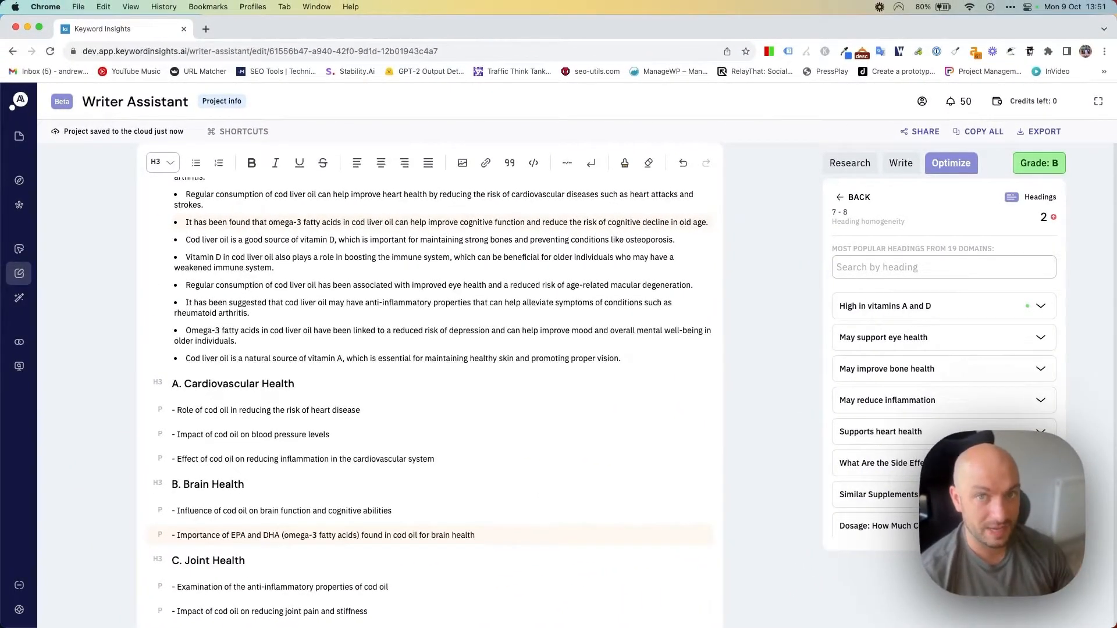
{"action": "scroll", "coordinate": [947, 373], "scroll_direction": "down", "scroll_amount": 3}
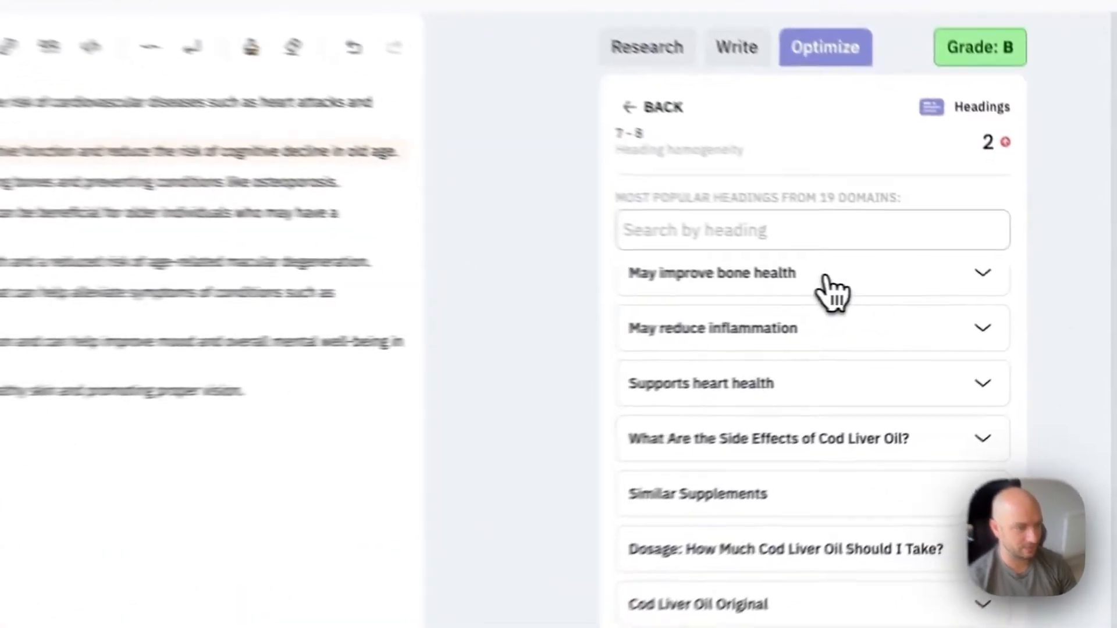
{"action": "left_click", "coordinate": [953, 293]}
{"action": "left_click", "coordinate": [958, 330]}
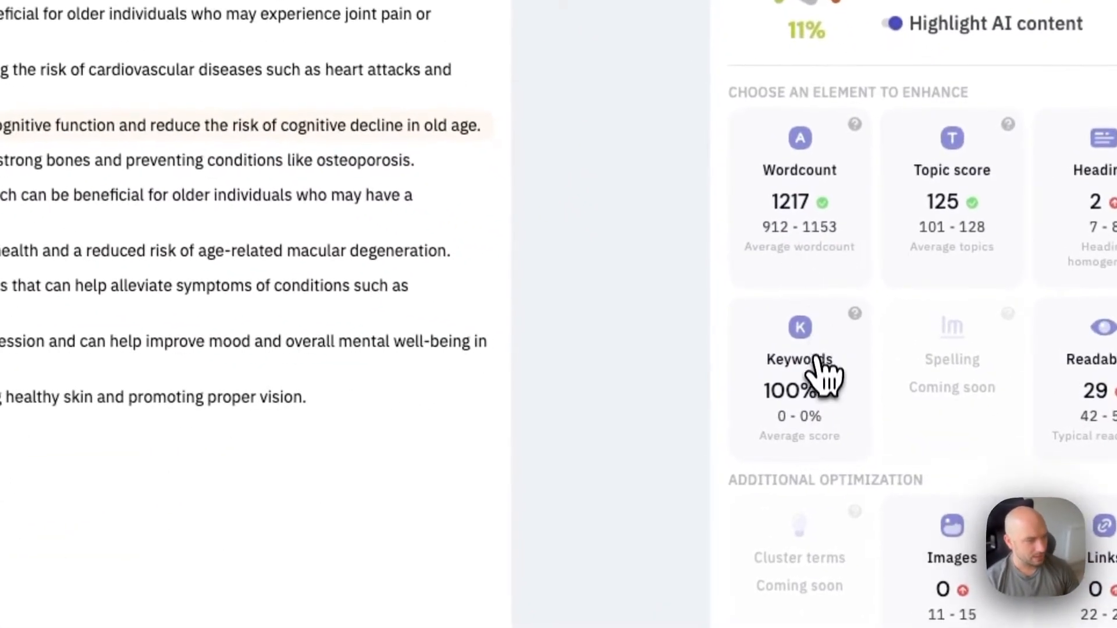
Step: Check the Keywords requirements for "Benefits of cod oil" against the article's H1 and opening paragraph, and return to the overview
{"action": "left_click", "coordinate": [874, 396]}
{"action": "scroll", "coordinate": [782, 223], "scroll_direction": "up", "scroll_amount": 20}
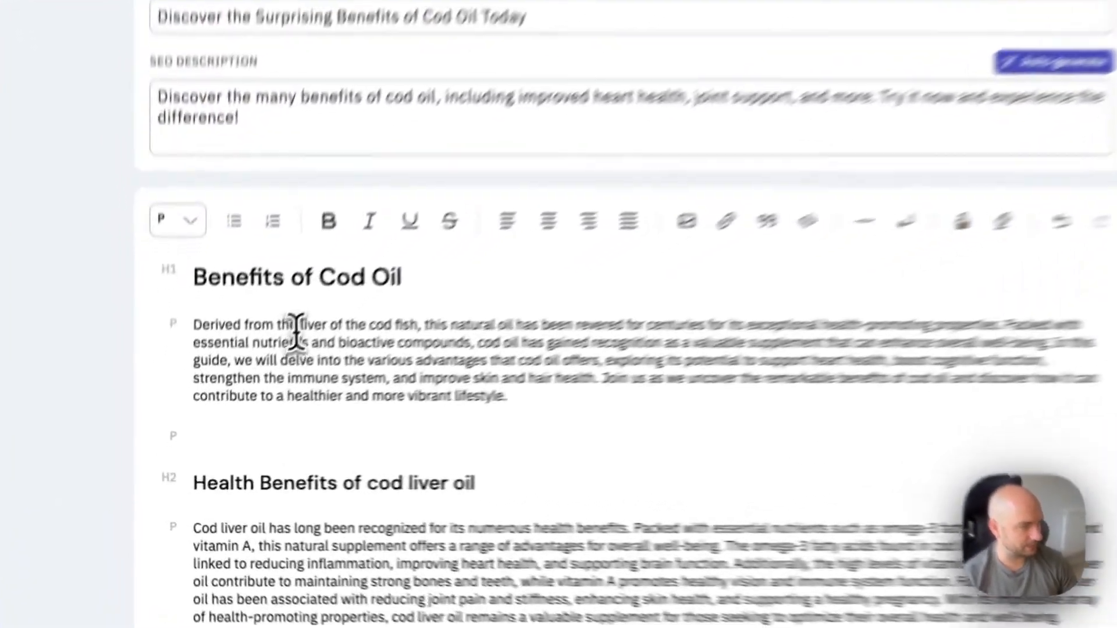
{"action": "left_click_drag", "start_coordinate": [230, 398], "coordinate": [373, 416]}
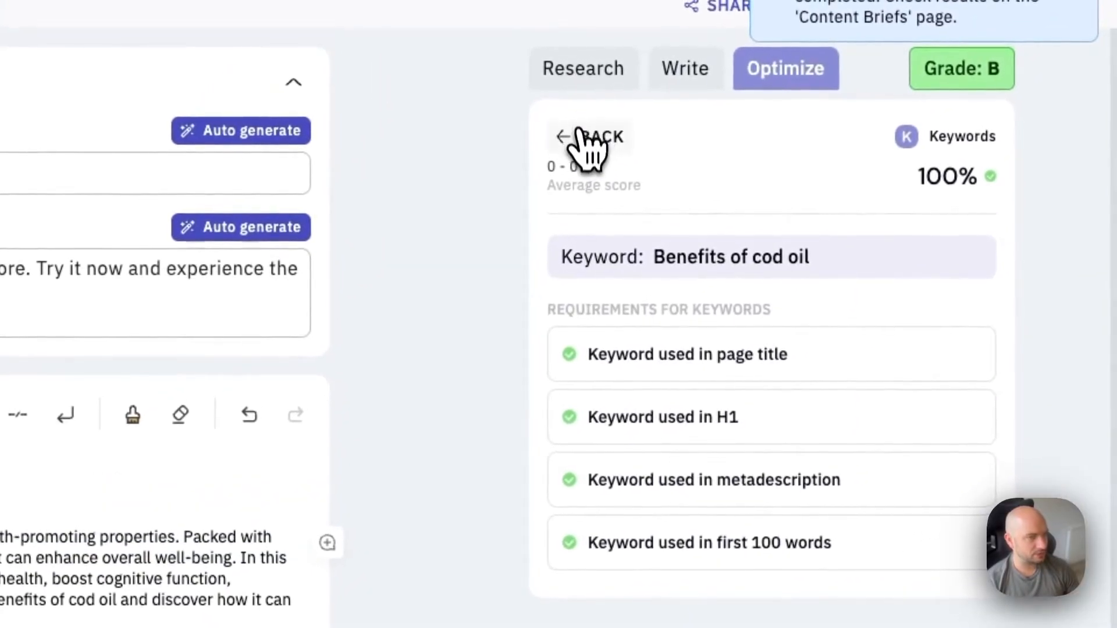
{"action": "left_click", "coordinate": [632, 90]}
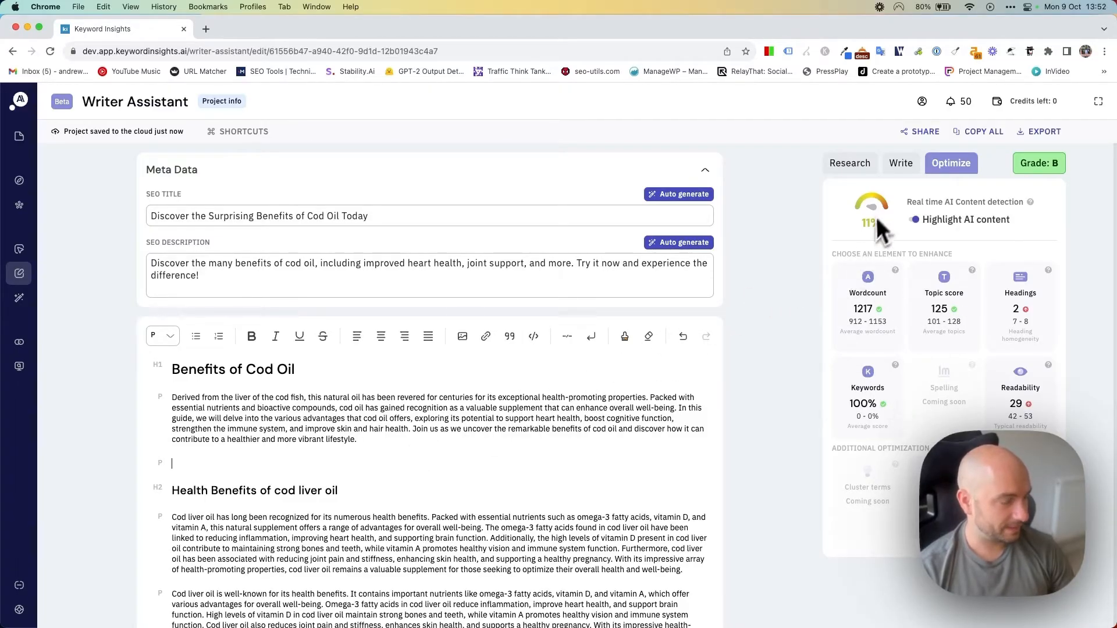
Step: Add an image block below the introduction paragraph, fill it with a portrait photo from the computer, and open the article's export options
{"action": "left_click", "coordinate": [855, 169]}
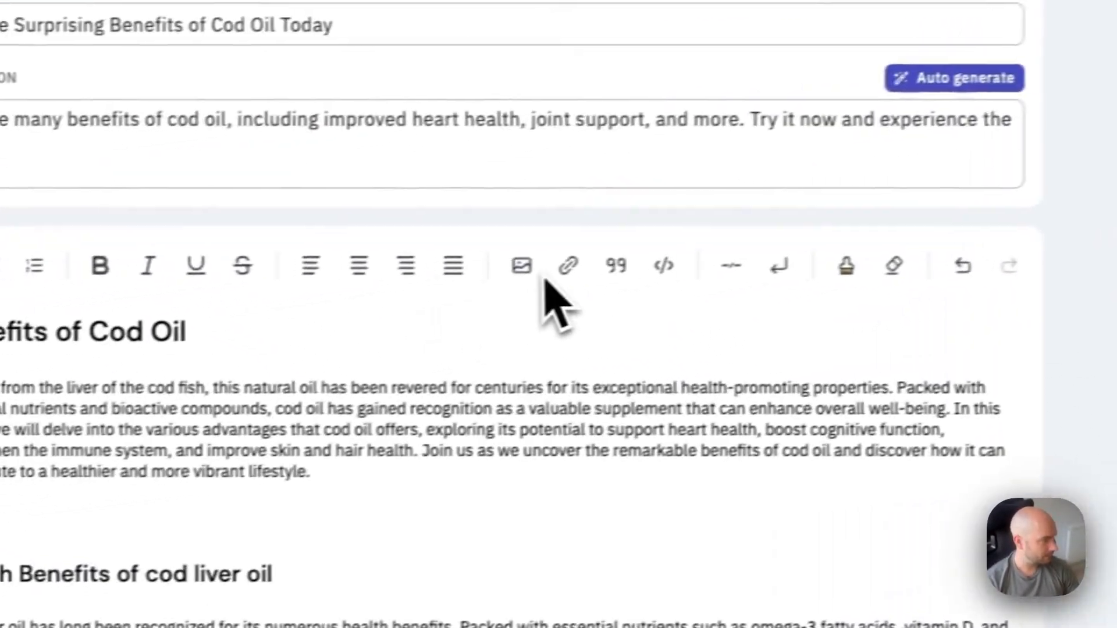
{"action": "left_click", "coordinate": [265, 300]}
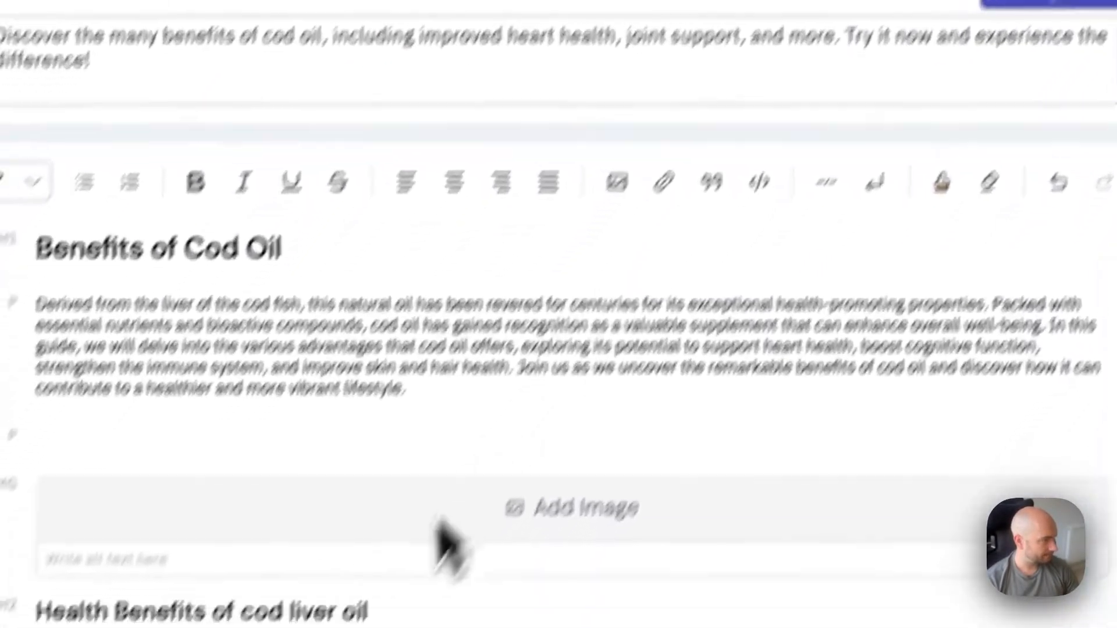
{"action": "left_click", "coordinate": [459, 588]}
{"action": "left_click", "coordinate": [684, 248]}
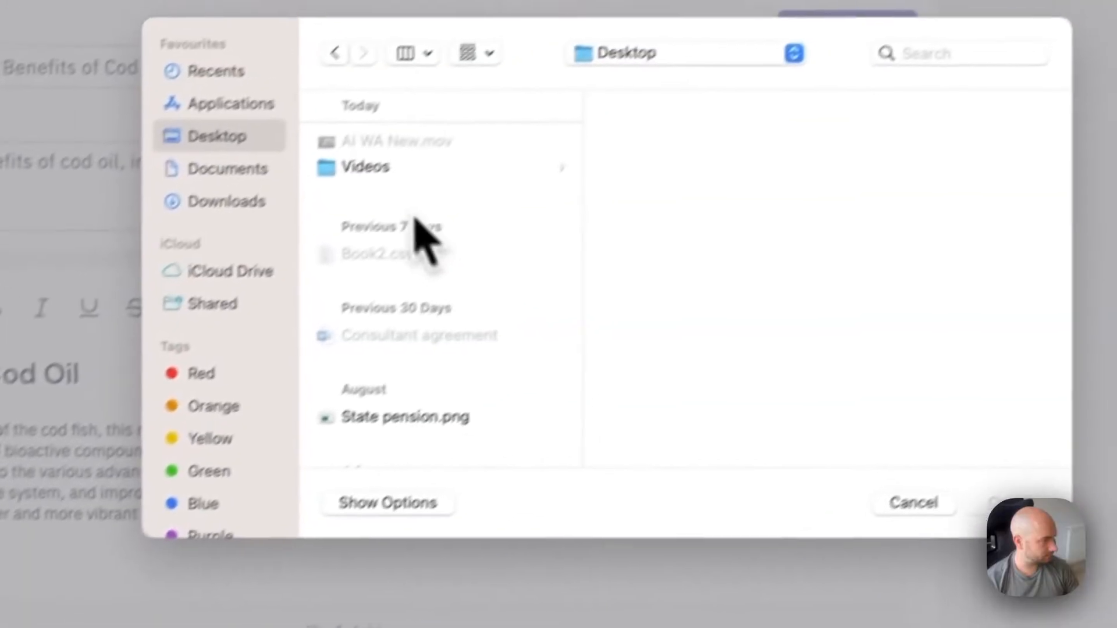
{"action": "double_click", "coordinate": [329, 306]}
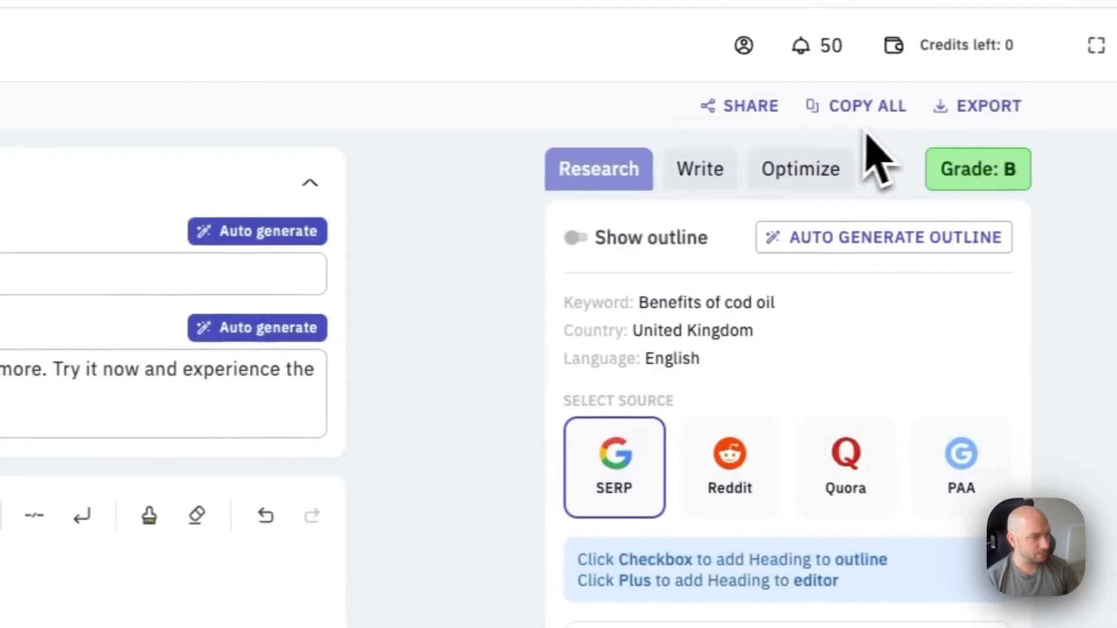
{"action": "left_click", "coordinate": [981, 114]}
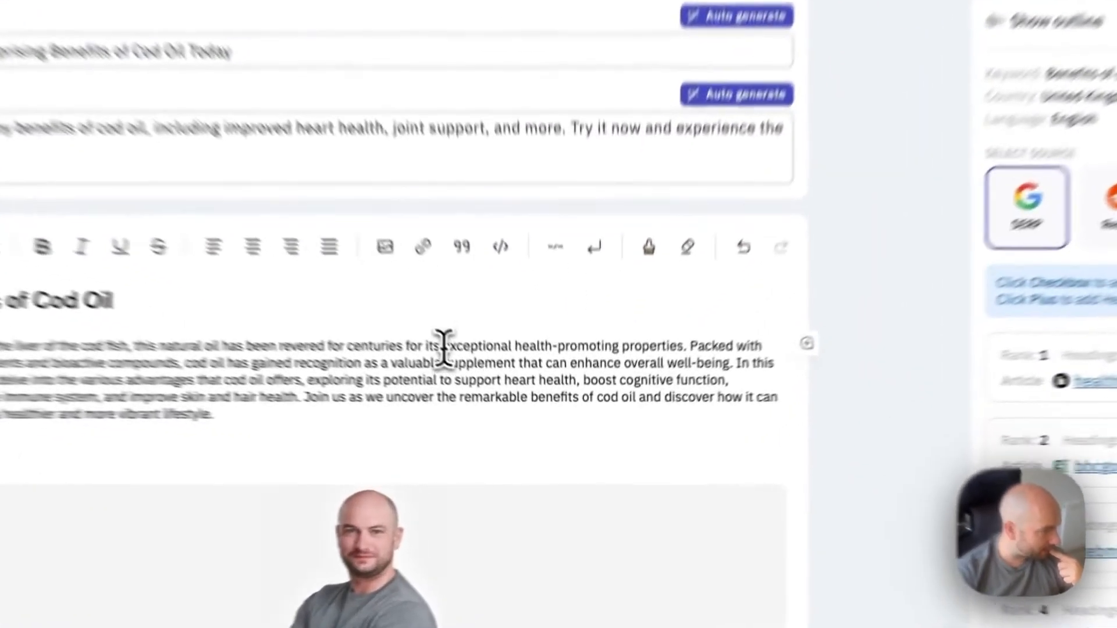
Step: Create a separate article from the introduction phrase "exceptional health-promoting properties" by sending it to Writer Assistant
{"action": "left_click_drag", "start_coordinate": [503, 398], "coordinate": [647, 397]}
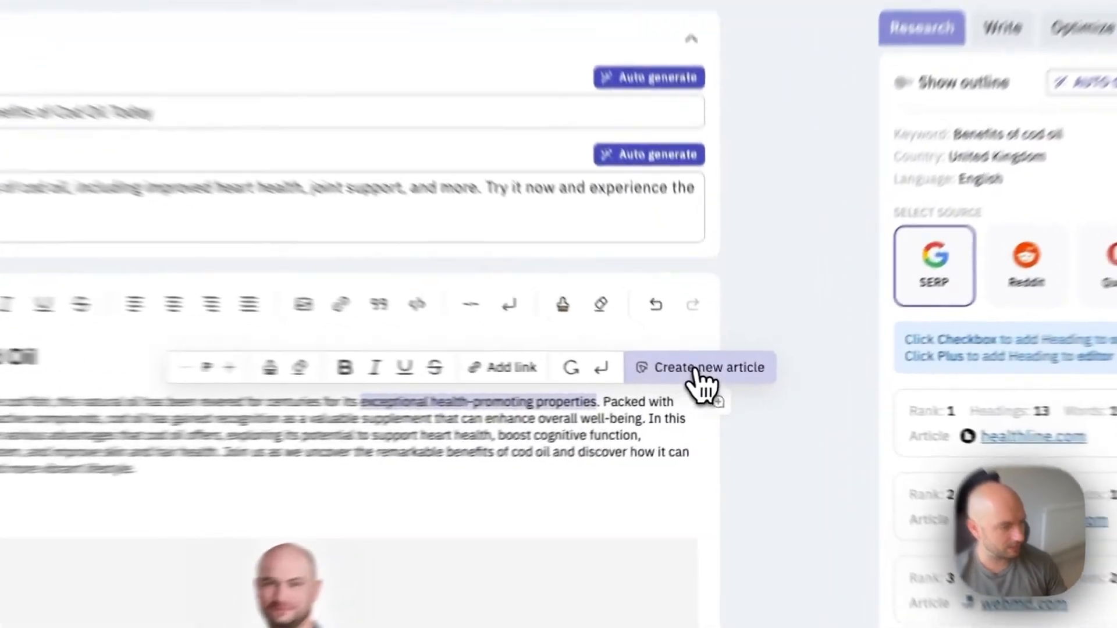
{"action": "left_click", "coordinate": [712, 377]}
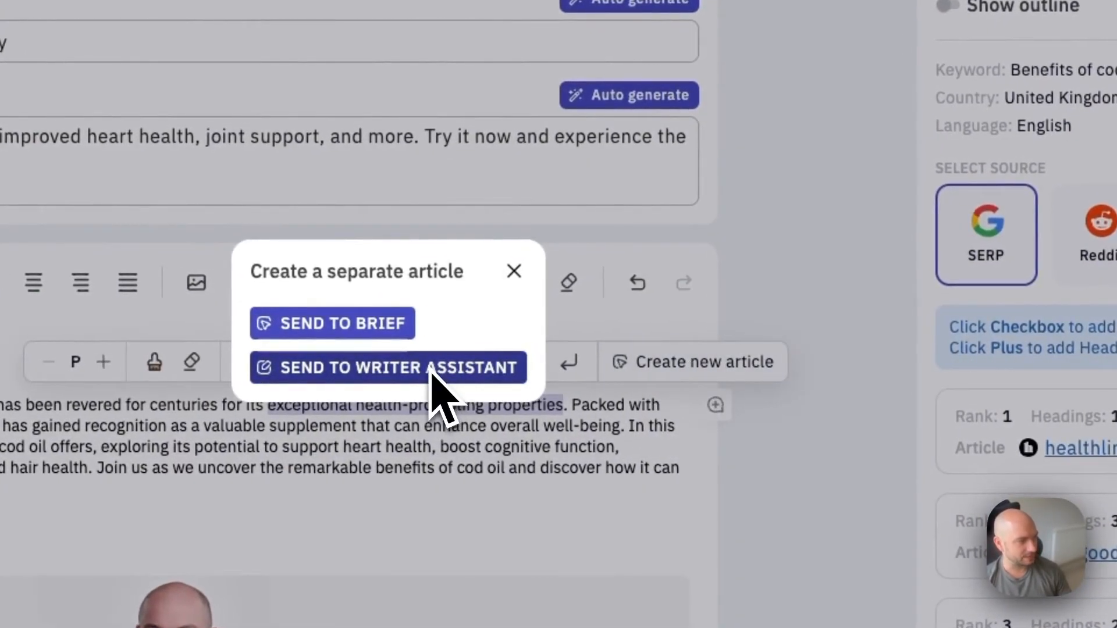
{"action": "left_click", "coordinate": [433, 369]}
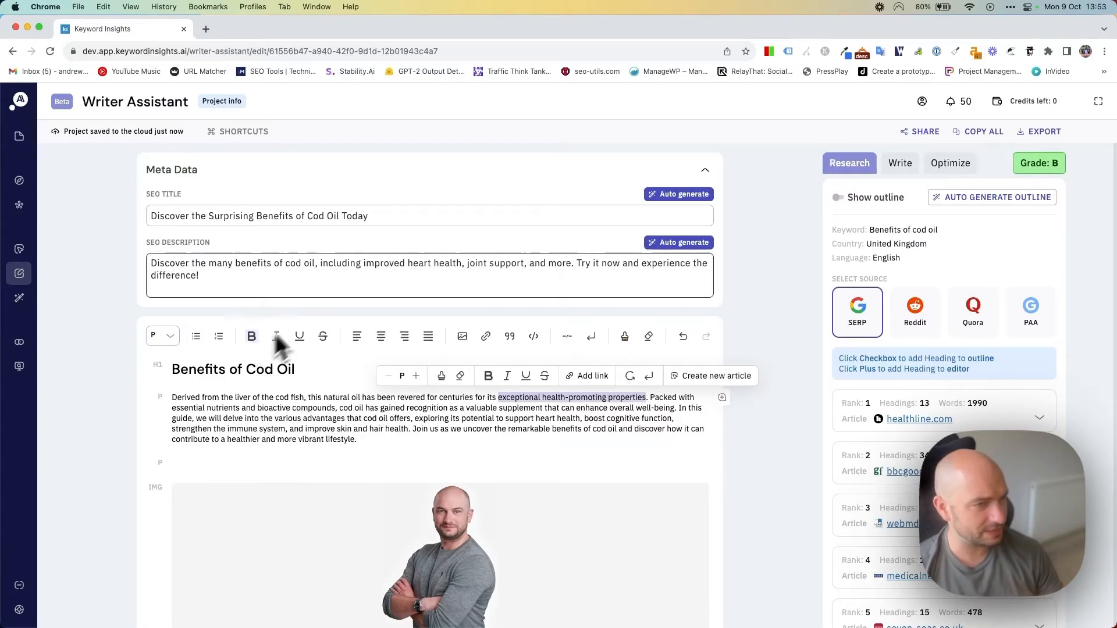
{"action": "mouse_move", "coordinate": [40, 261]}
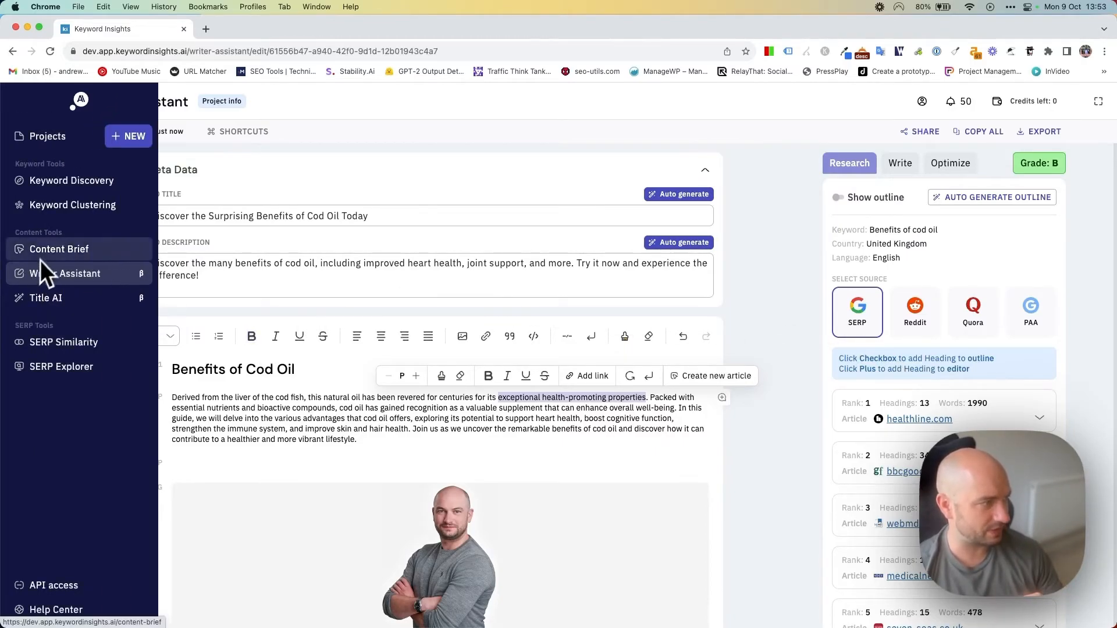